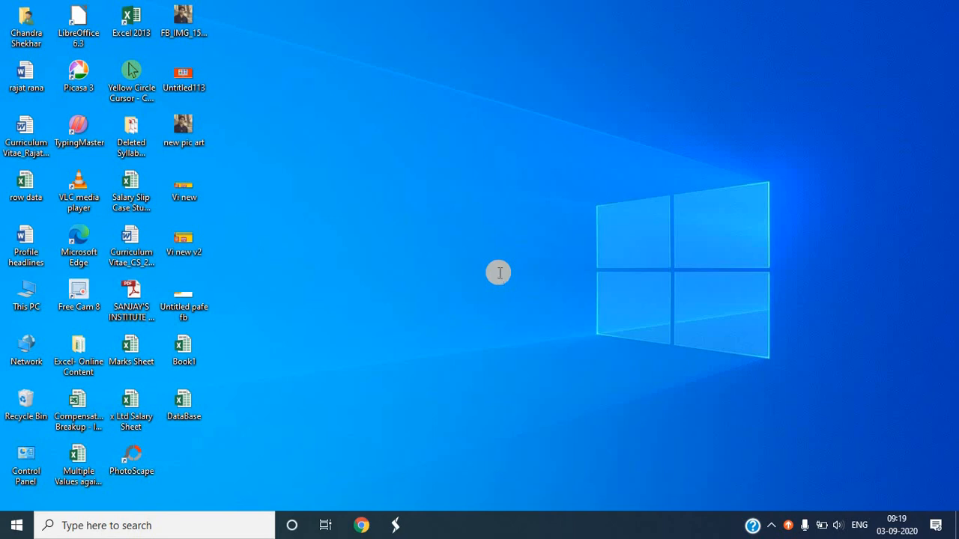
Step: Launch Excel with the Run command "excel 2013", dismiss the missing-file messages, and maximize the blank workbook window
key(super+r)
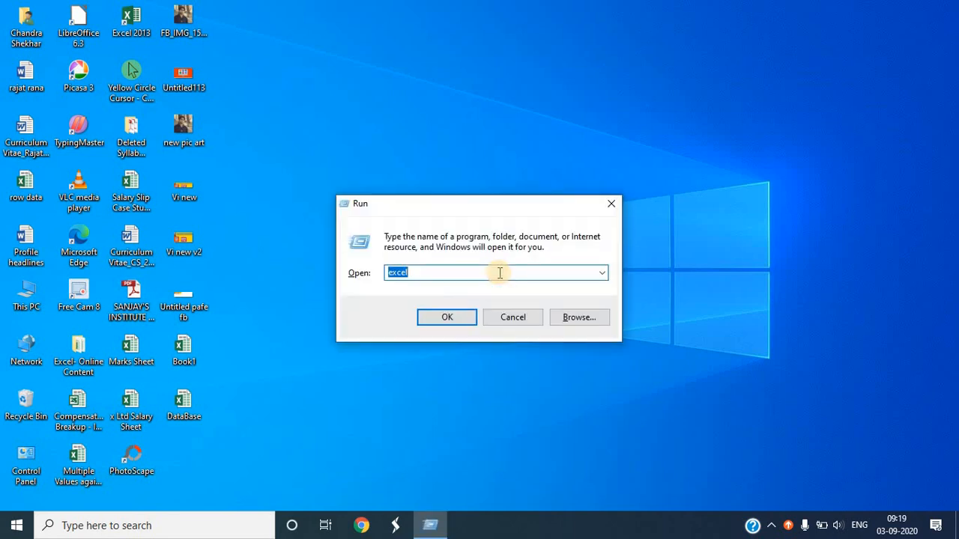
text(excel)
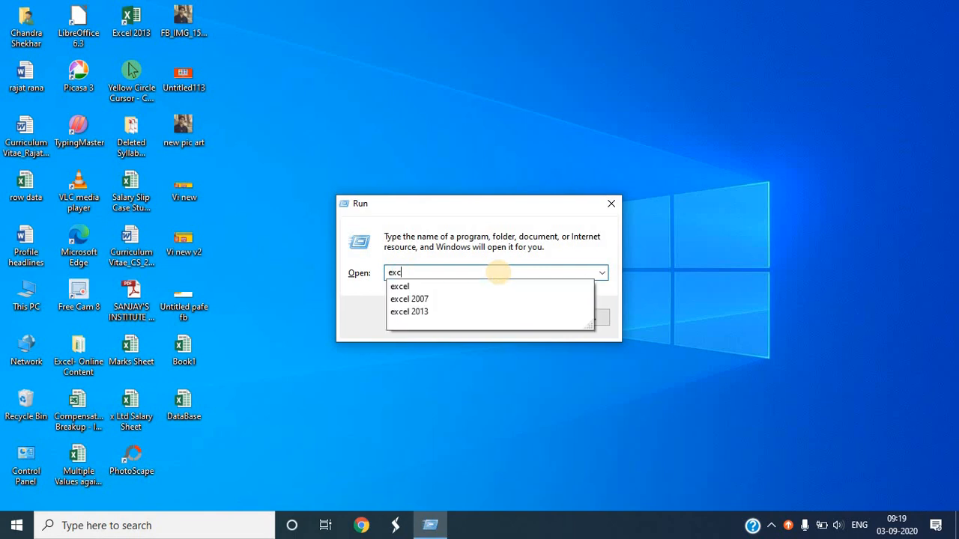
key(Down)
key(Down)
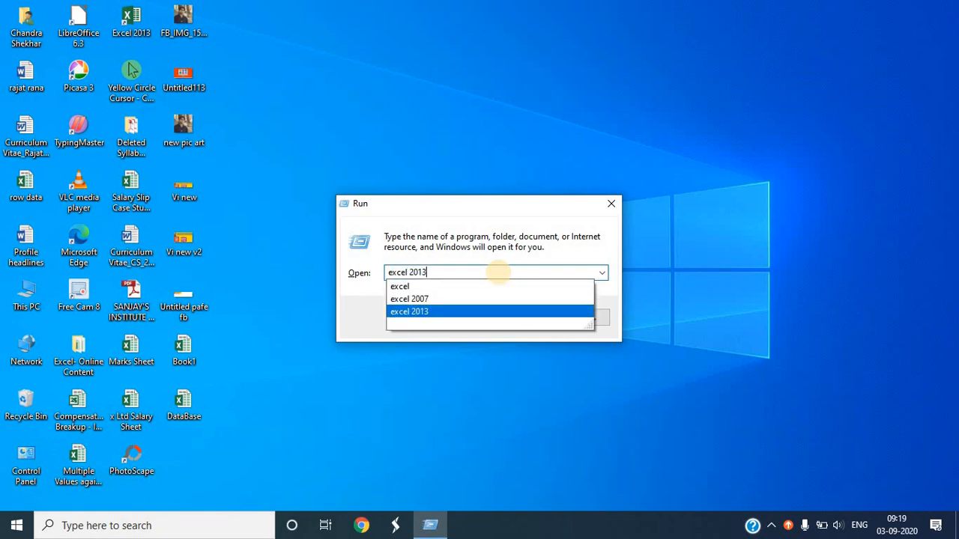
key(Return)
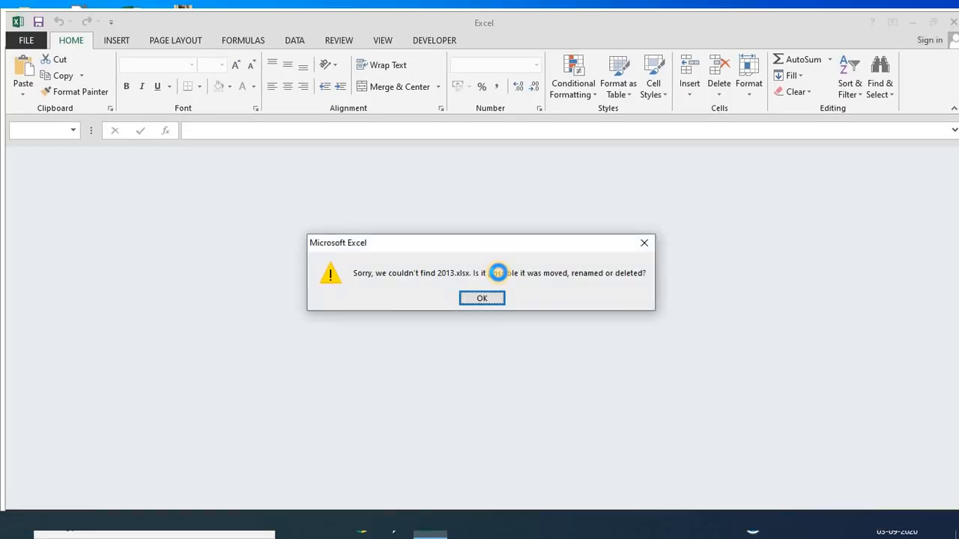
key(Return)
key(Return)
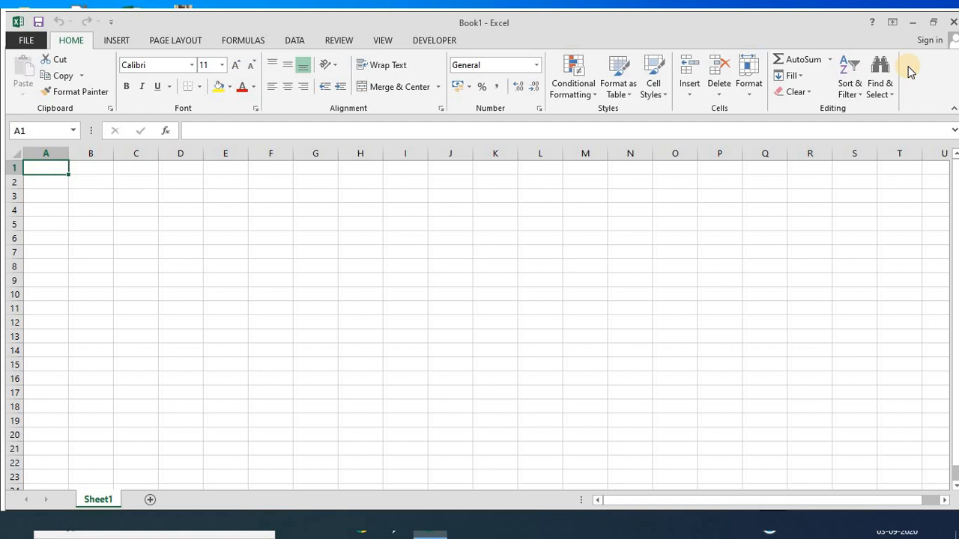
click(933, 21)
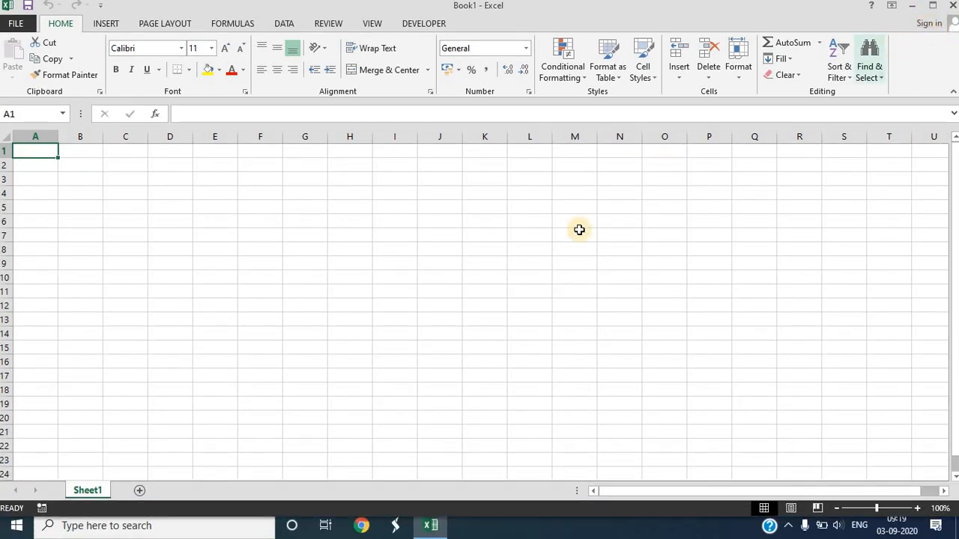
click(433, 203)
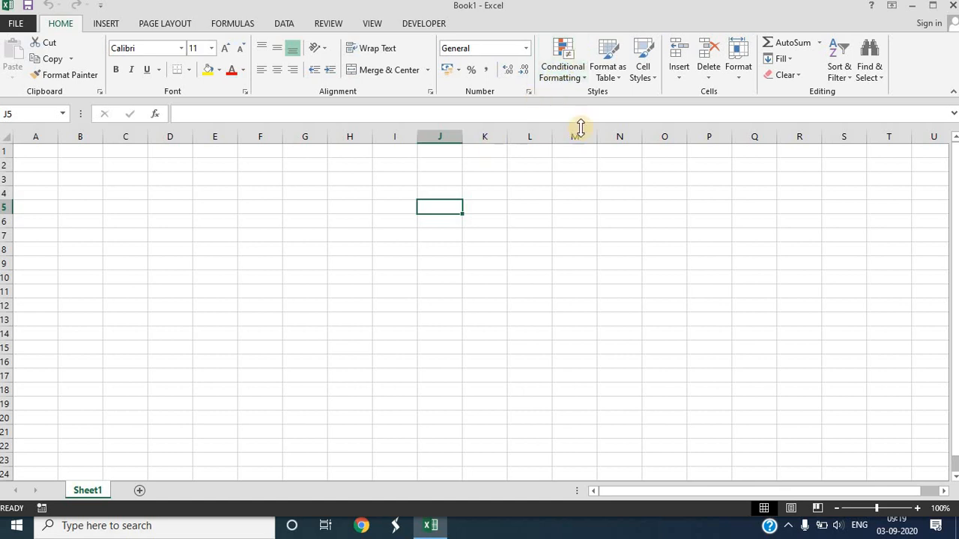
click(406, 191)
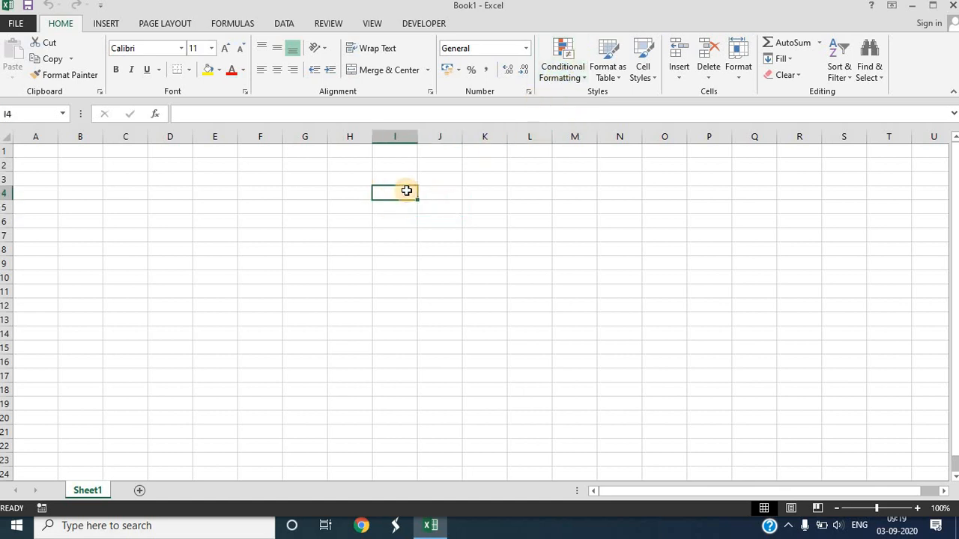
click(563, 70)
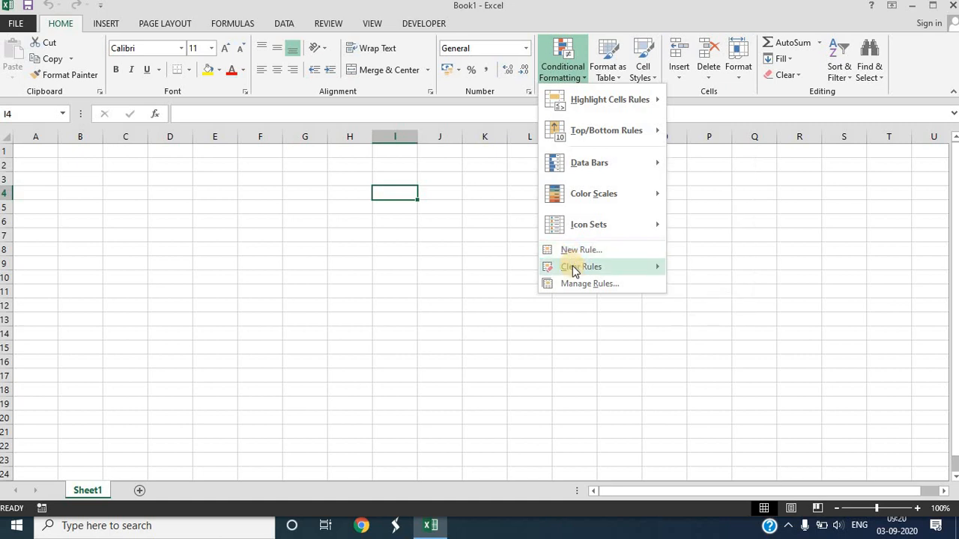
mouse_move(575, 271)
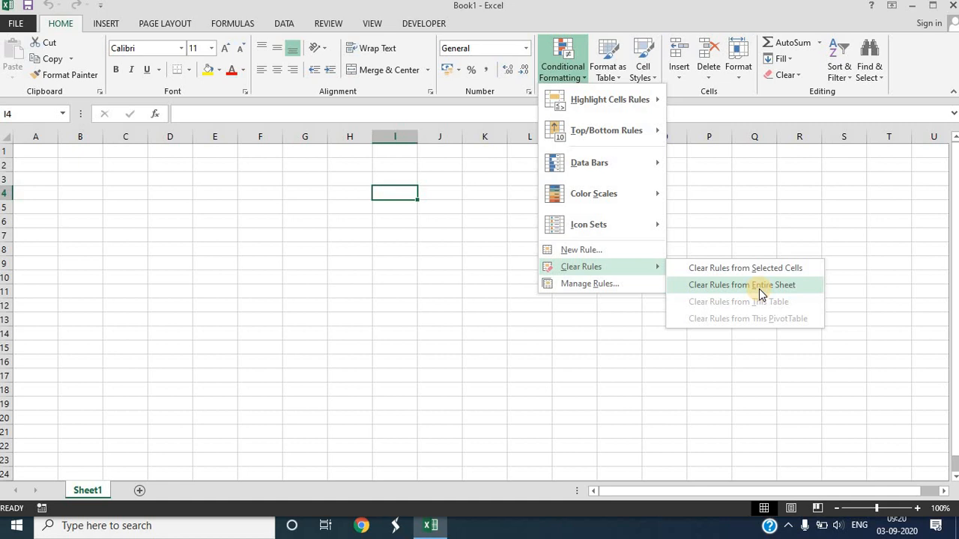
click(381, 206)
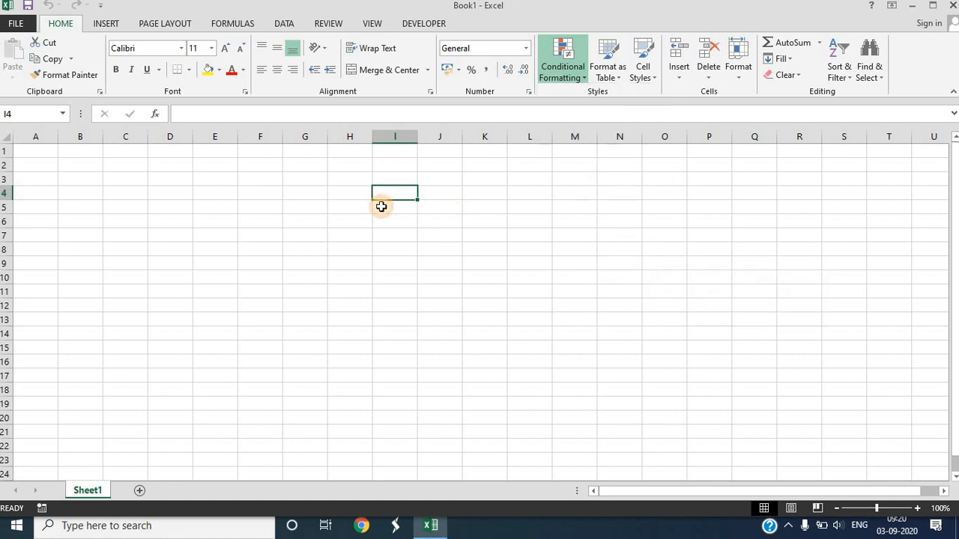
drag(348, 275, 387, 201)
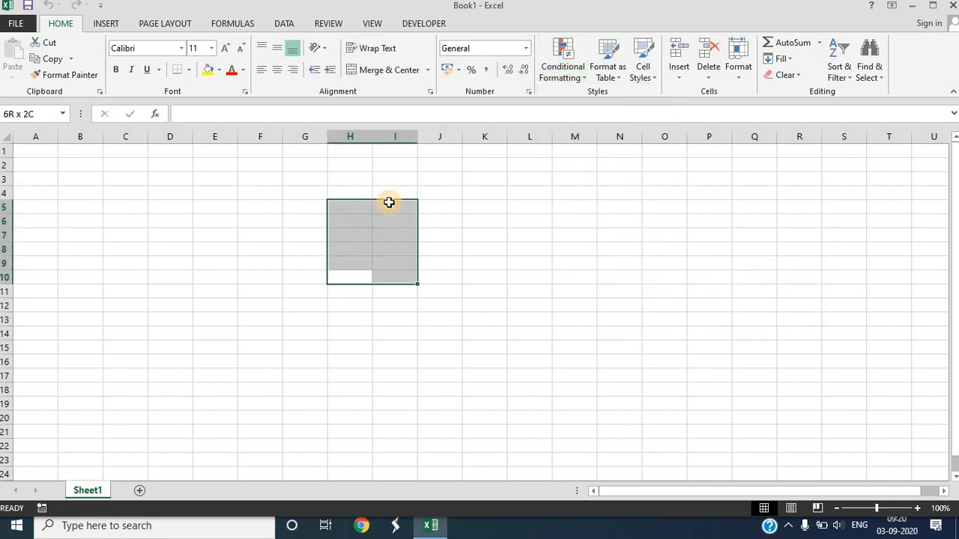
Step: Enter the heading "Marks" in cell I4 and widen column I slightly
click(404, 193)
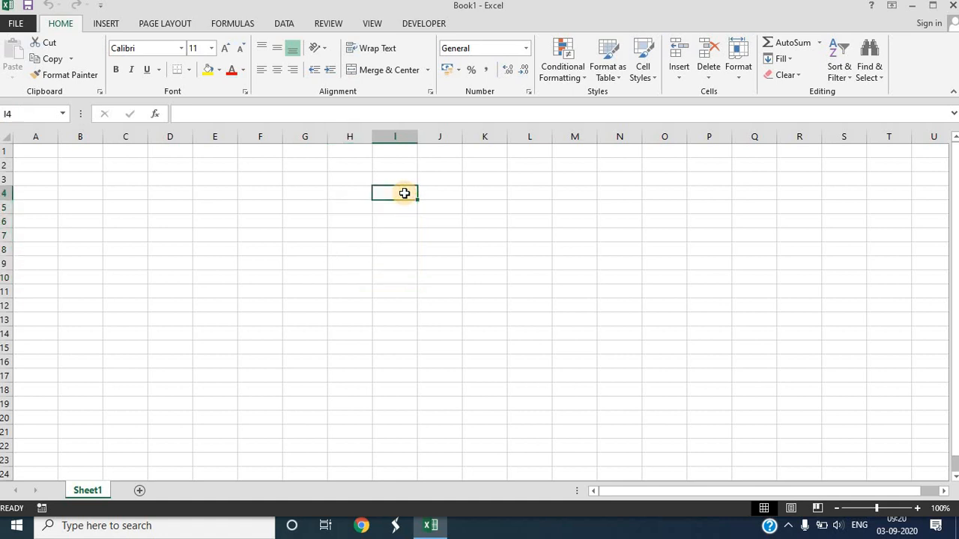
text(Mae)
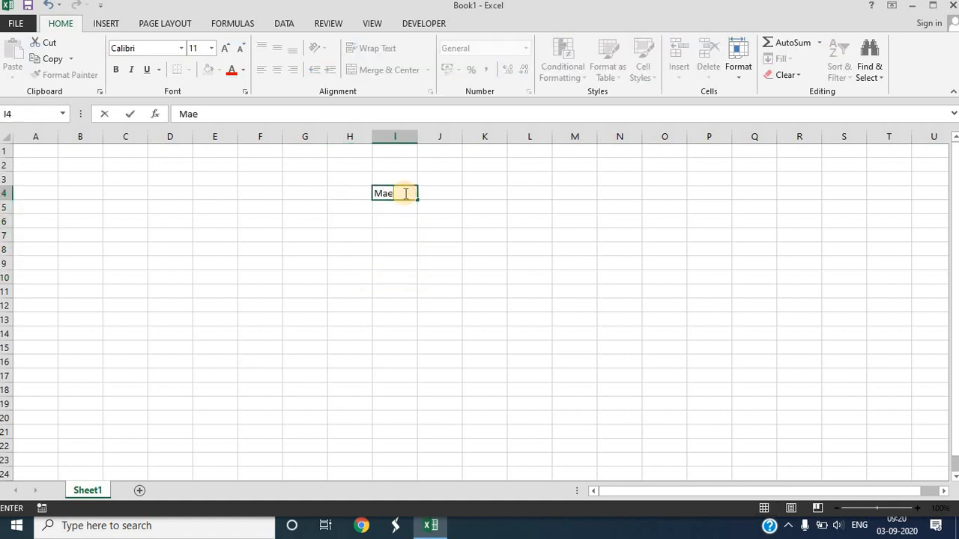
key(BackSpace)
text(rks)
key(Return)
drag(418, 136, 435, 149)
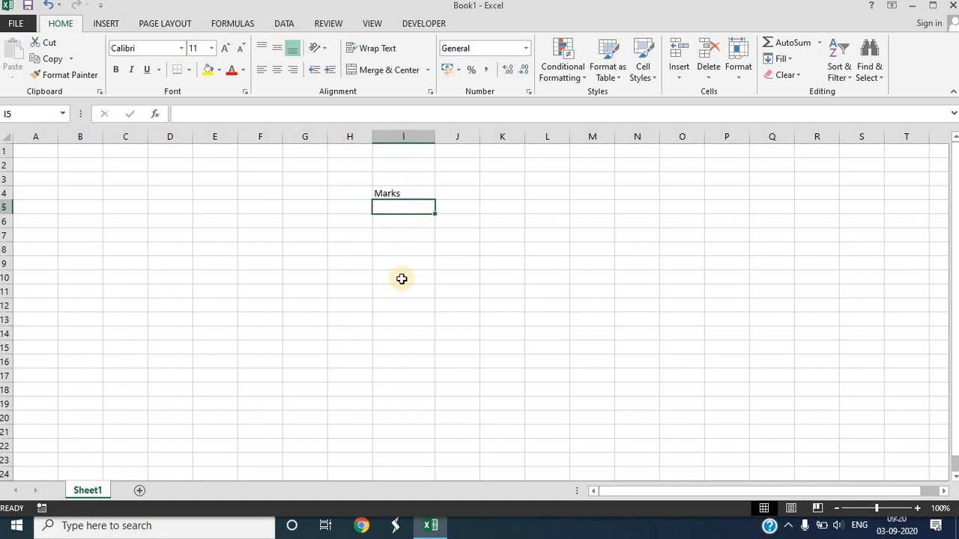
text(10)
key(Return)
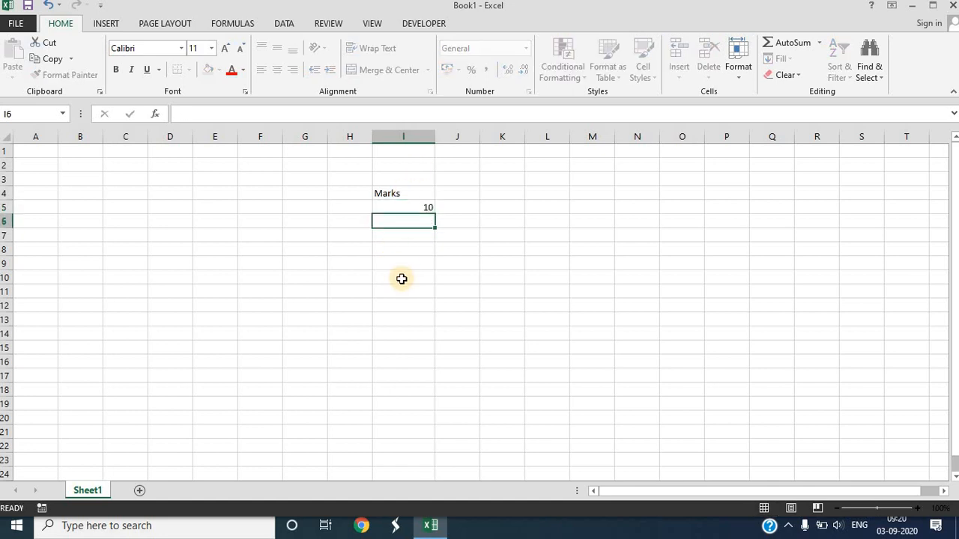
text(20)
key(BackSpace)
key(BackSpace)
key(Return)
key(Up)
key(Up)
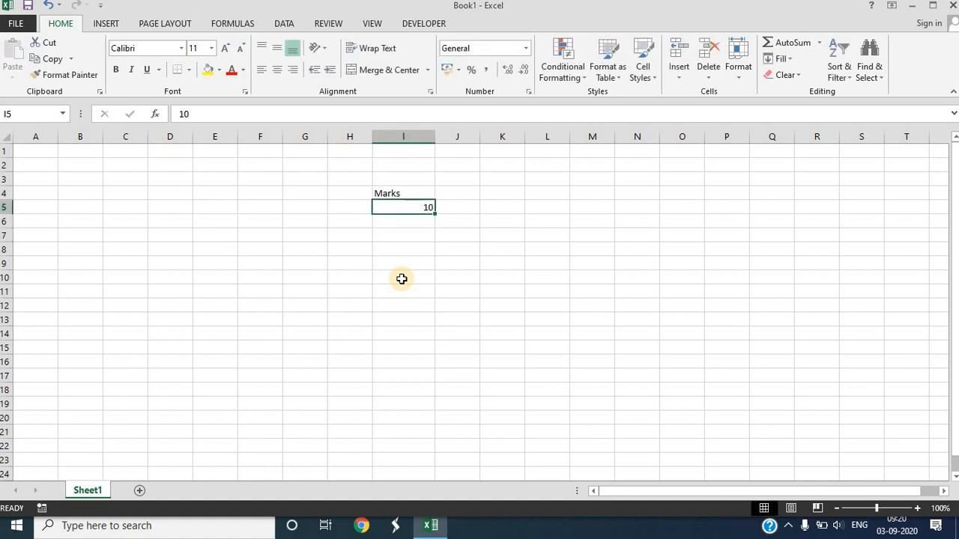
Step: Enter the marks 34, 50, 65 and 89 in cells I5 to I8
text(34)
key(Return)
text(50)
key(Return)
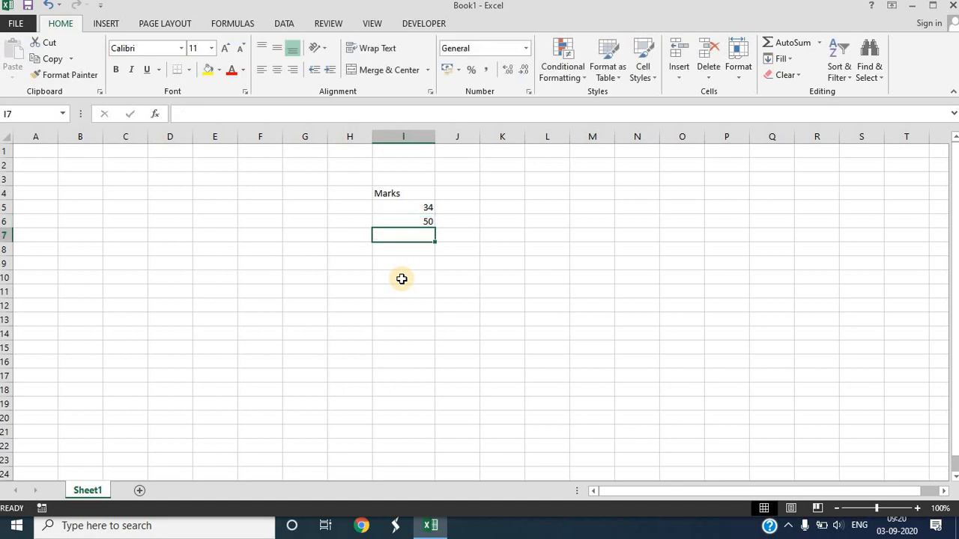
text(65)
key(Return)
text(89)
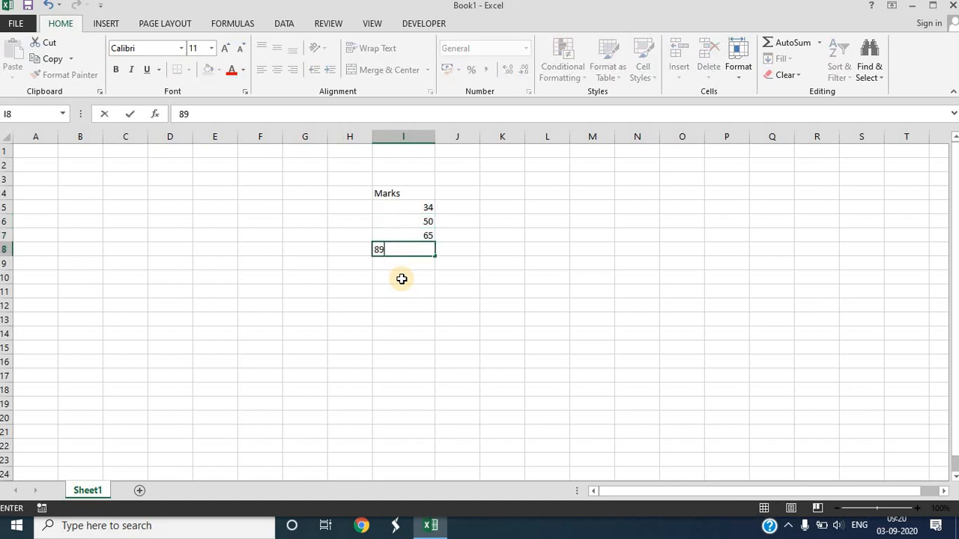
key(Return)
Step: Clear the contents of cells I5 to I10 below the Marks heading
key(Up)
key(Up)
key(Up)
key(Up)
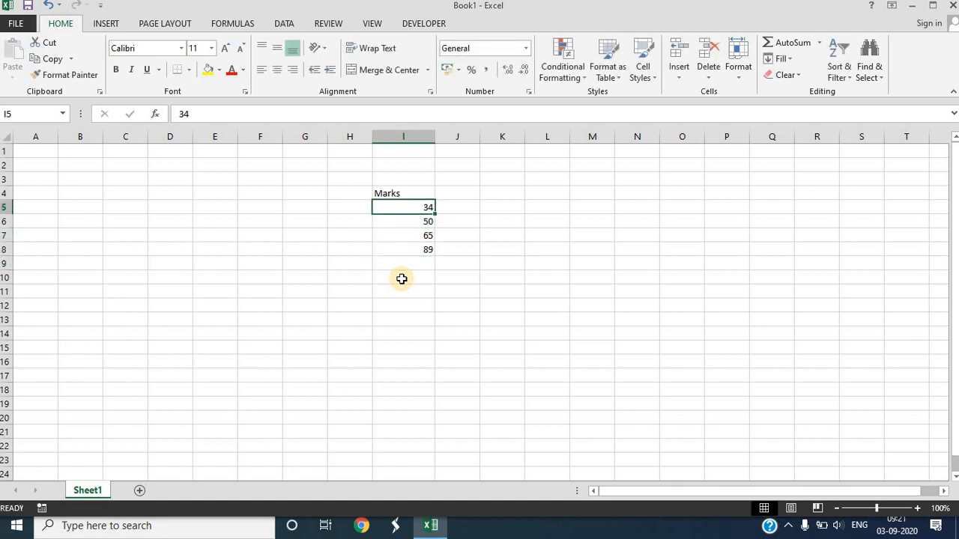
key(shift+Down)
key(shift+Down)
key(shift+Down)
drag(401, 279, 402, 279)
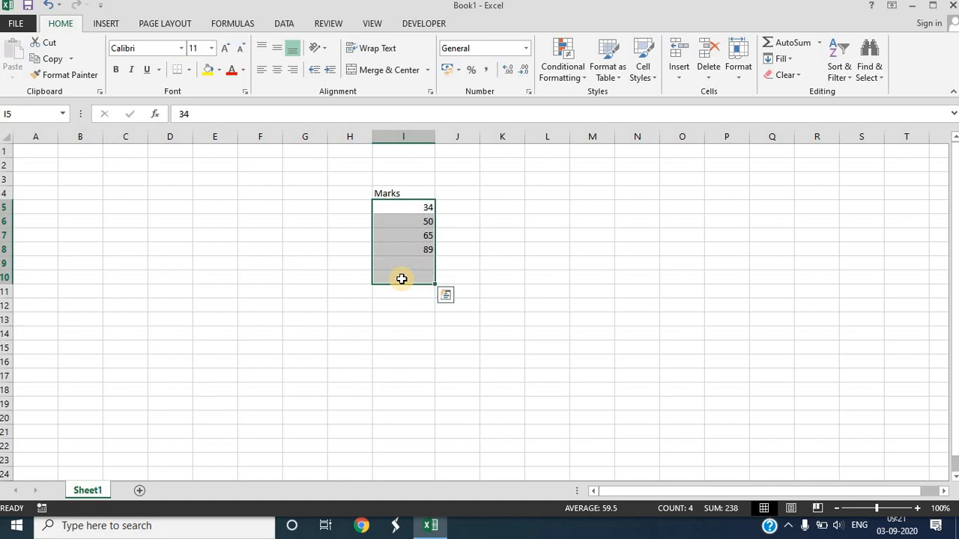
key(Delete)
key(Up)
key(Down)
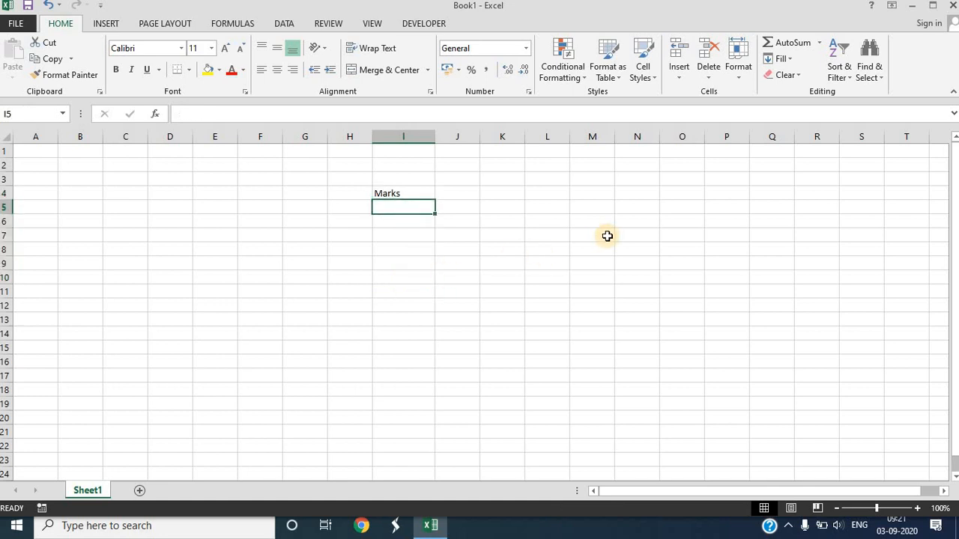
Step: Enter the formula =RANDBETWEEN(34,100) in cell I5 and expand the formula bar to show it
text(=)
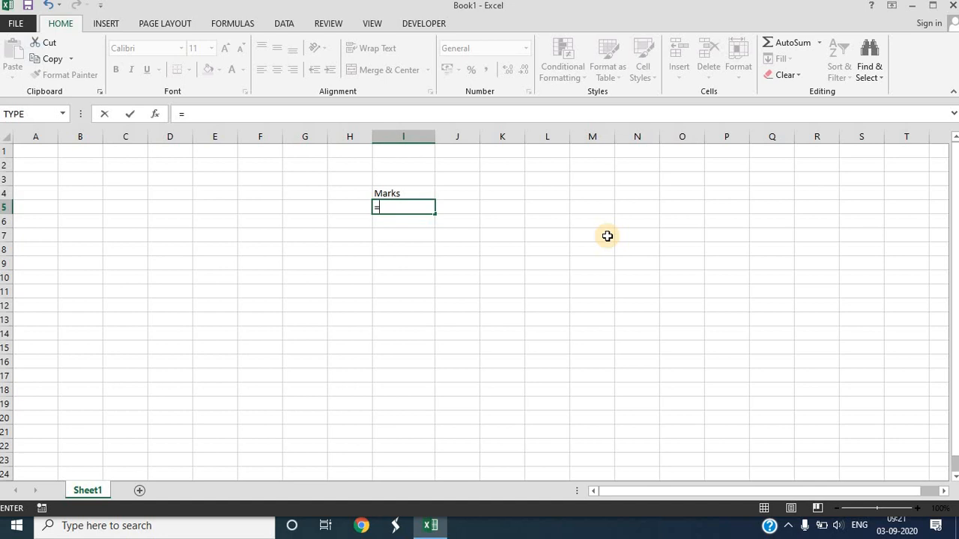
text(rand)
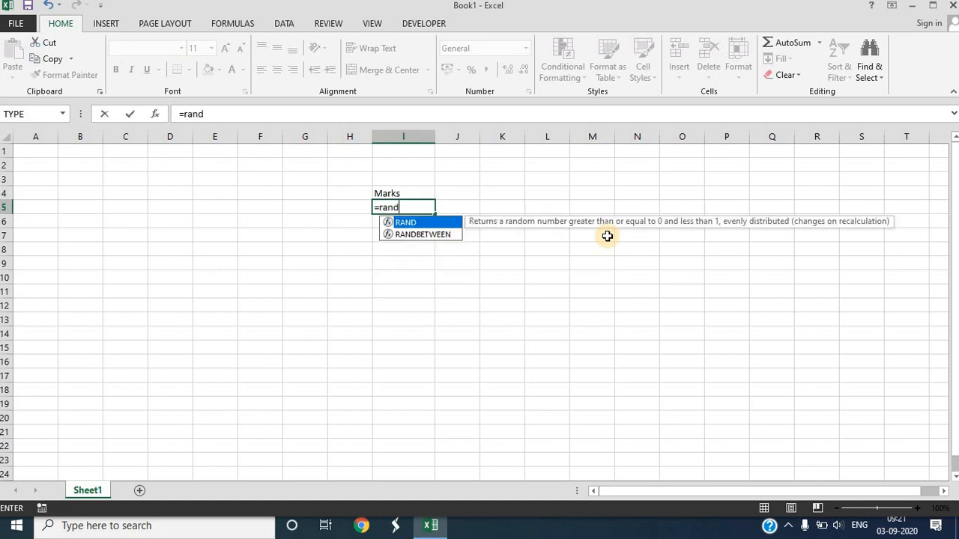
key(Down)
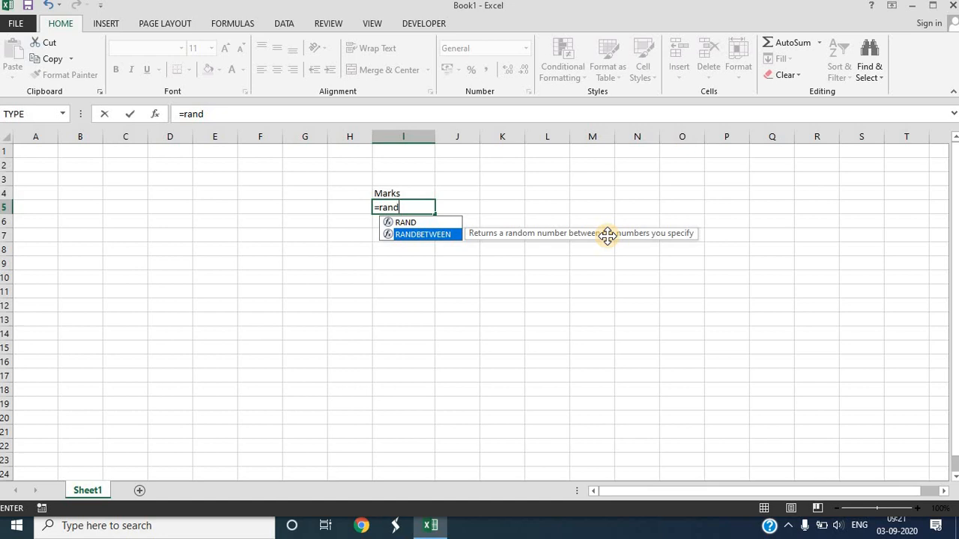
key(Tab)
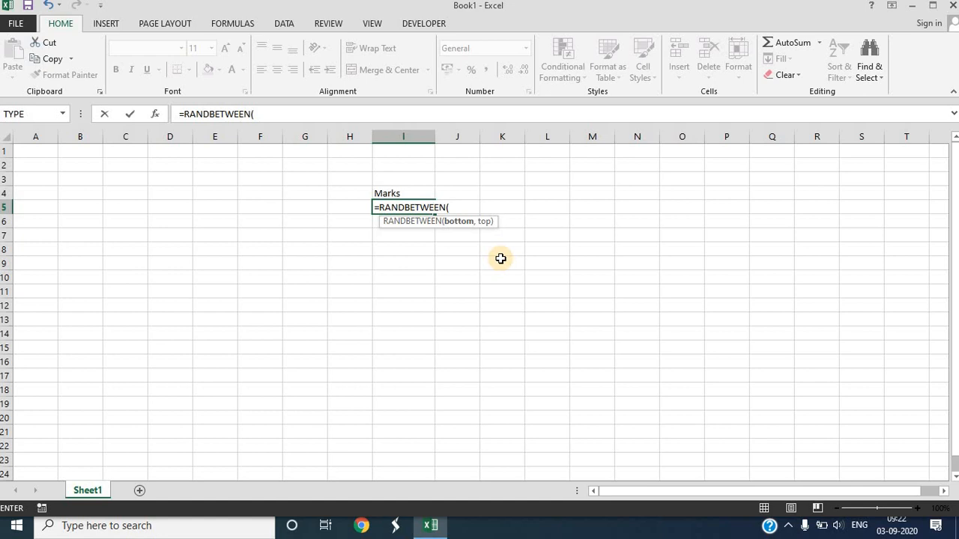
text(34,100)
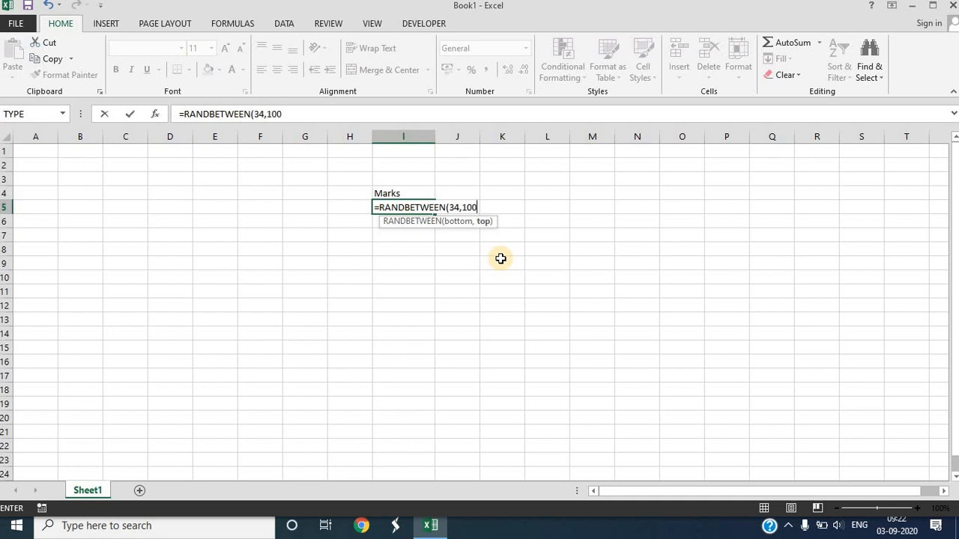
key(Return)
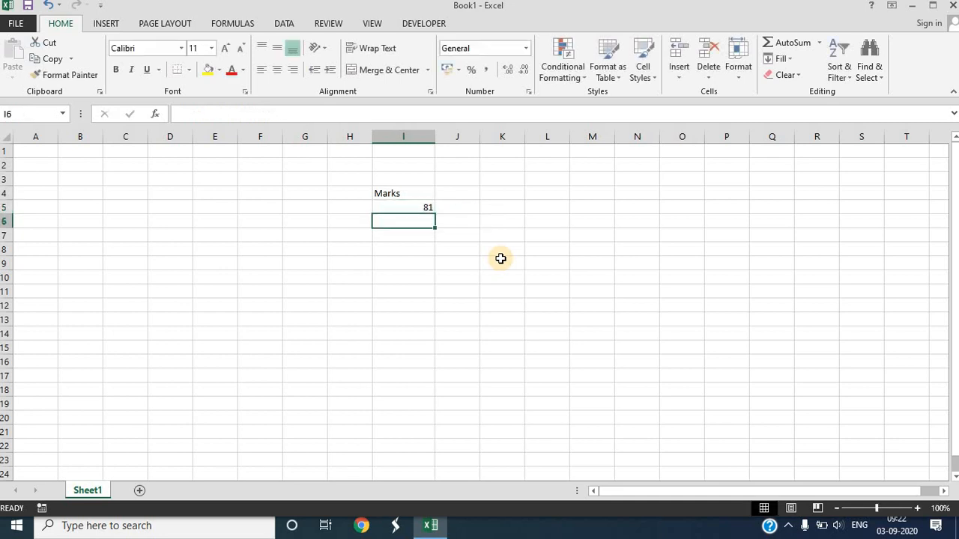
key(Up)
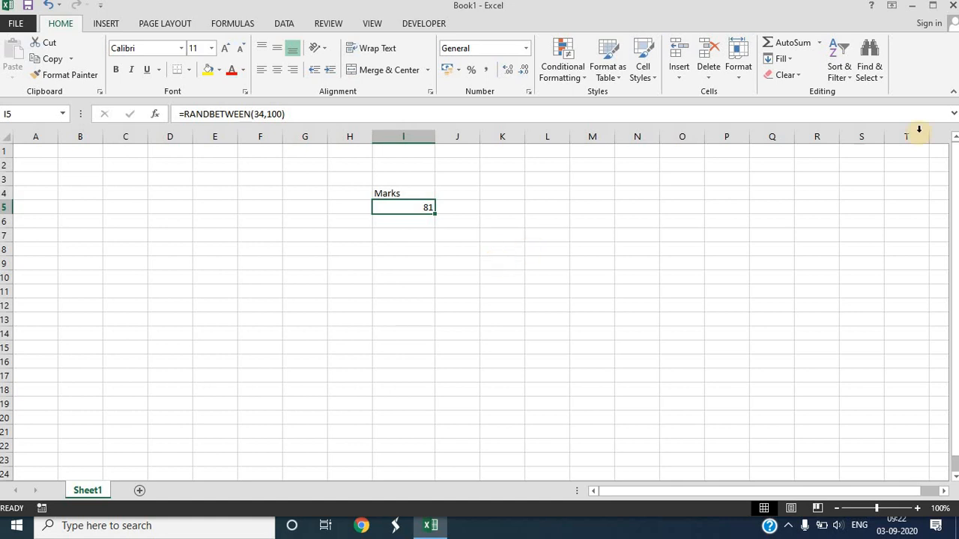
click(954, 112)
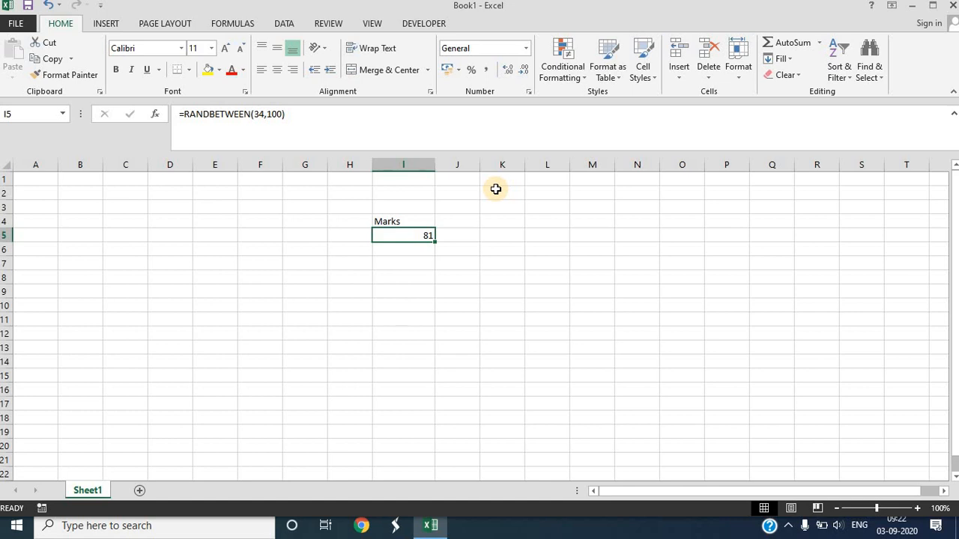
key(shift+Down)
key(shift+Down)
key(shift+Down)
key(shift+Down)
key(shift+Down)
key(shift+Down)
key(shift+Down)
key(shift+Down)
key(shift+Down)
key(shift+Down)
key(shift+Down)
key(shift+Down)
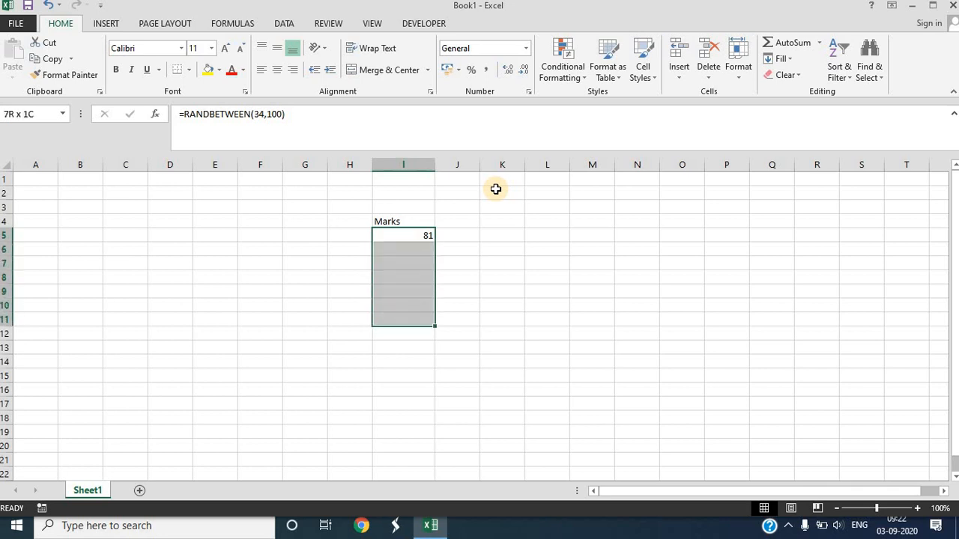
key(Up)
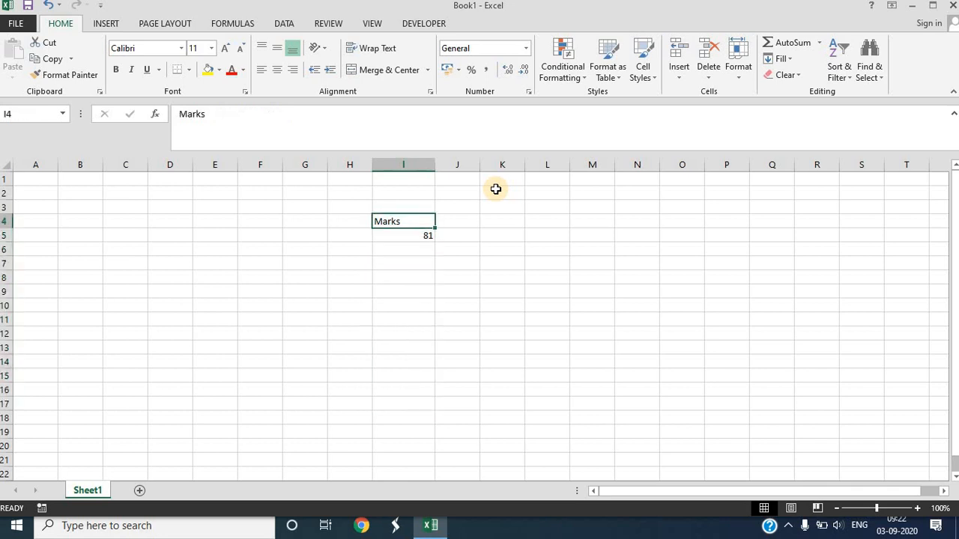
key(Down)
key(shift+Down)
key(shift+Down)
key(shift+Down)
key(shift+Down)
key(shift+Down)
key(shift+Down)
key(shift+Down)
key(shift+Down)
key(shift+Down)
key(shift+Down)
key(shift+Down)
key(shift+Down)
key(shift+Down)
key(shift+Down)
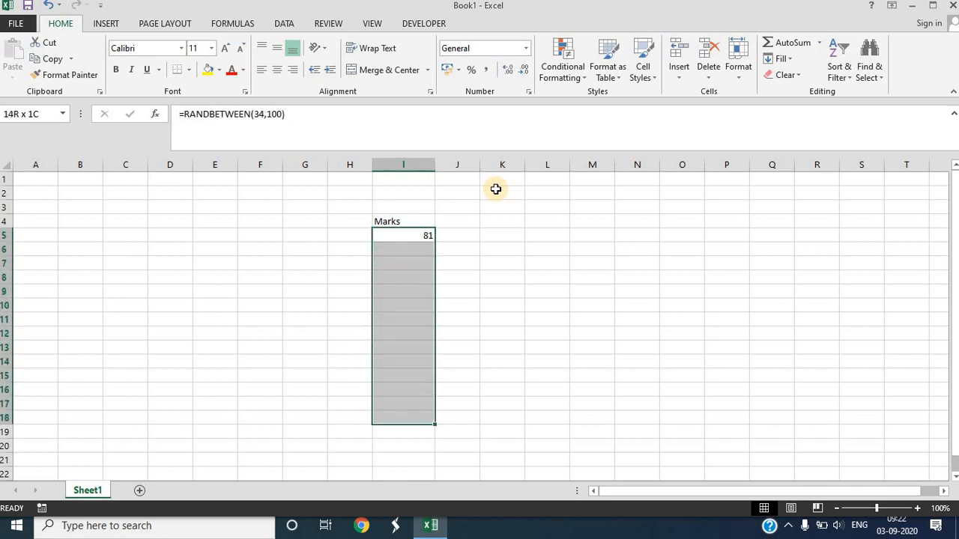
key(Up)
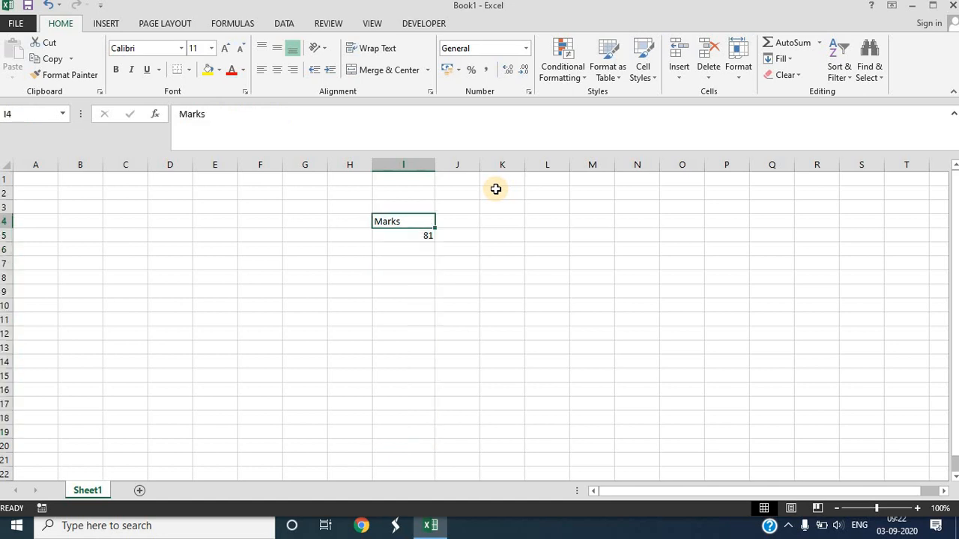
key(Down)
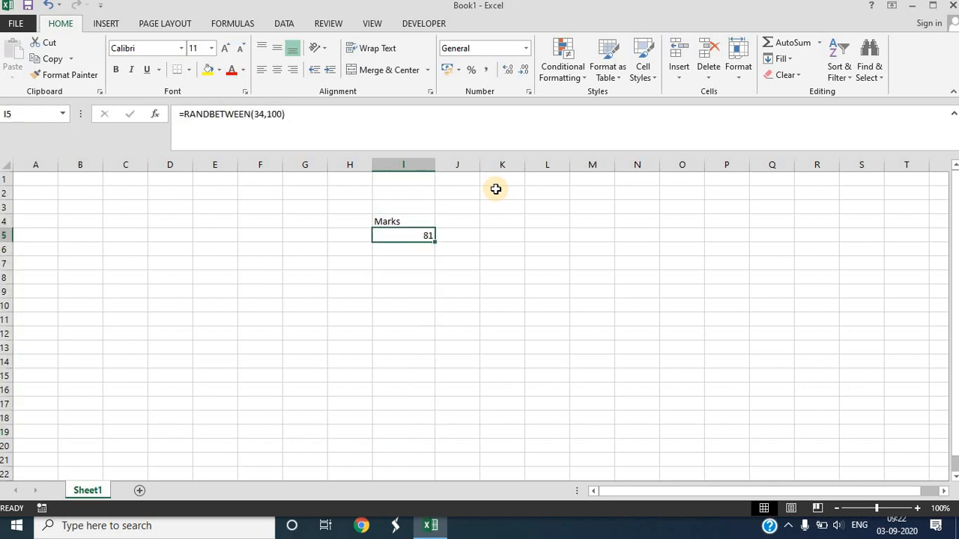
Step: Fill the RANDBETWEEN formula from cell I5 down through I22
key(shift+Down)
key(shift+Down)
key(shift+Down)
key(shift+Down)
key(shift+Down)
key(shift+Down)
key(shift+Down)
key(shift+Down)
key(shift+Down)
key(shift+Down)
key(shift+Down)
key(shift+Down)
key(shift+Down)
key(shift+Down)
key(shift+Down)
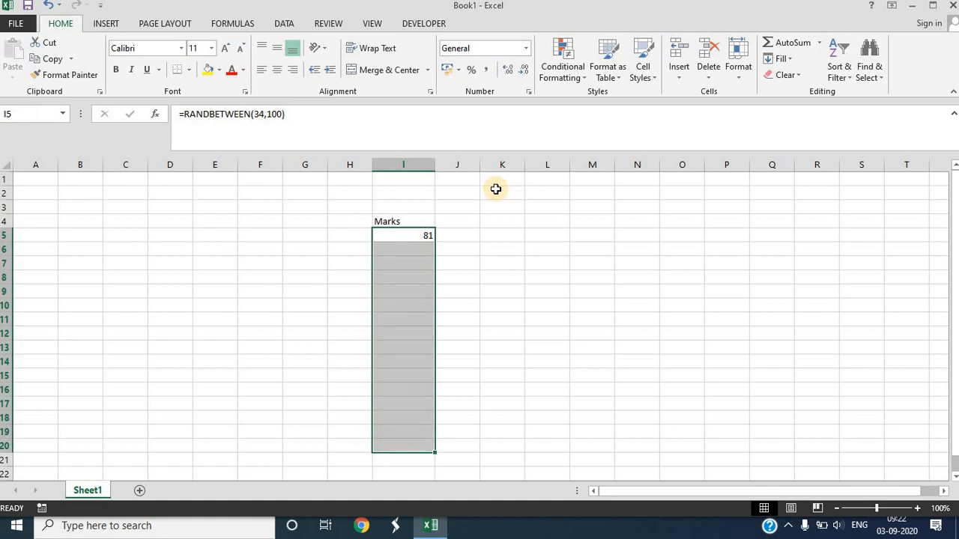
key(shift+Down)
key(shift+Down)
key(ctrl+d)
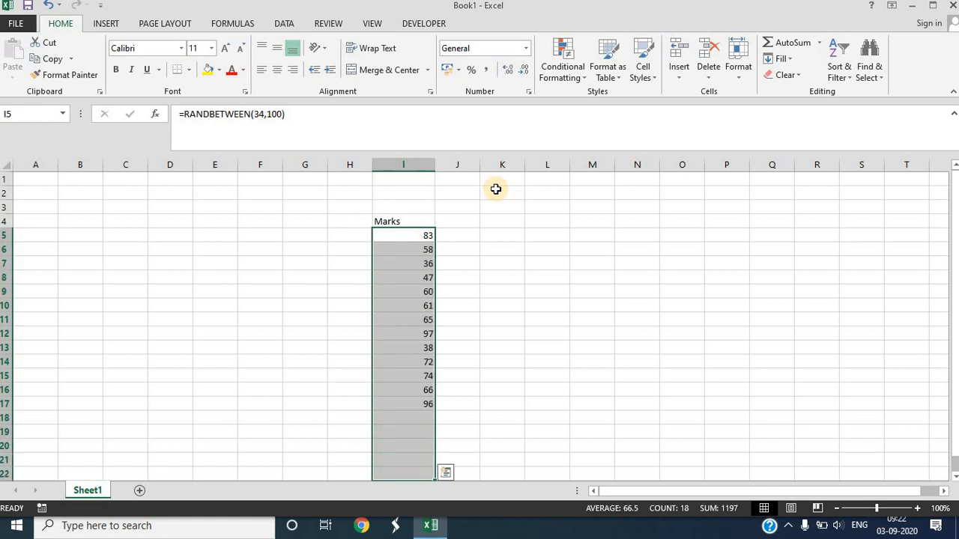
Step: Look through the filled marks in column I, from the first entry to below the last one
key(Down)
key(Down)
key(Down)
key(Down)
key(Down)
key(Down)
key(Down)
key(Down)
key(Down)
key(Down)
key(Down)
key(Down)
key(Down)
key(Down)
key(Down)
key(Down)
key(Down)
key(Down)
key(Down)
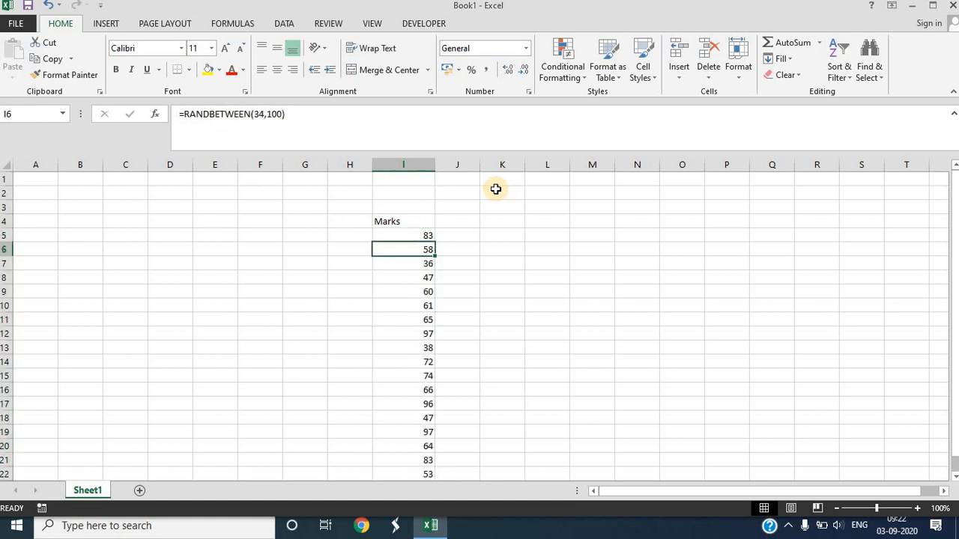
key(Up)
key(Up)
key(Up)
key(Up)
key(Up)
key(Up)
key(Up)
key(Up)
key(Up)
key(Up)
key(Up)
key(Up)
key(Up)
key(Up)
key(Up)
key(Up)
key(Up)
key(Up)
key(Up)
key(Up)
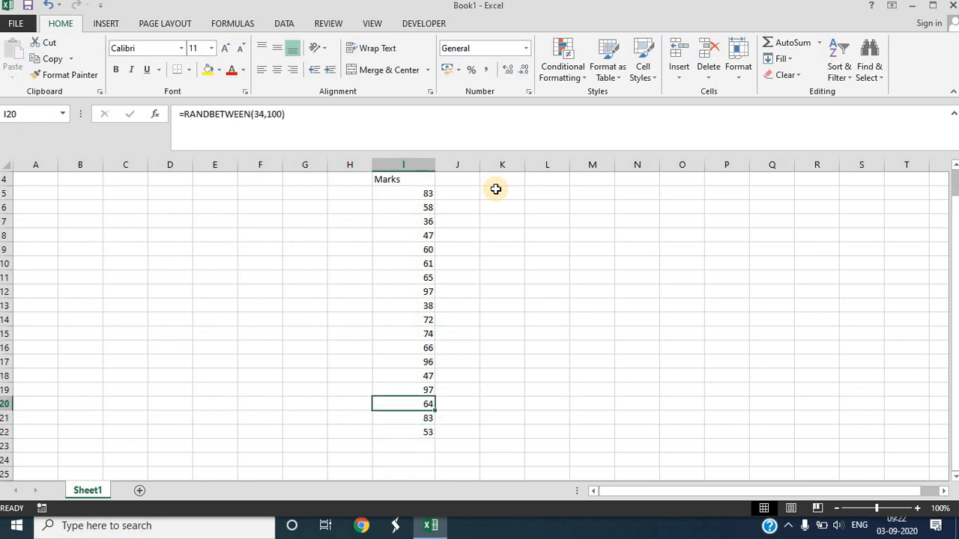
key(Down)
key(Down)
key(Down)
key(Down)
key(Down)
key(Down)
key(Down)
key(Down)
key(Down)
key(Down)
key(Down)
key(Down)
key(Down)
key(Down)
key(Down)
key(Down)
key(Down)
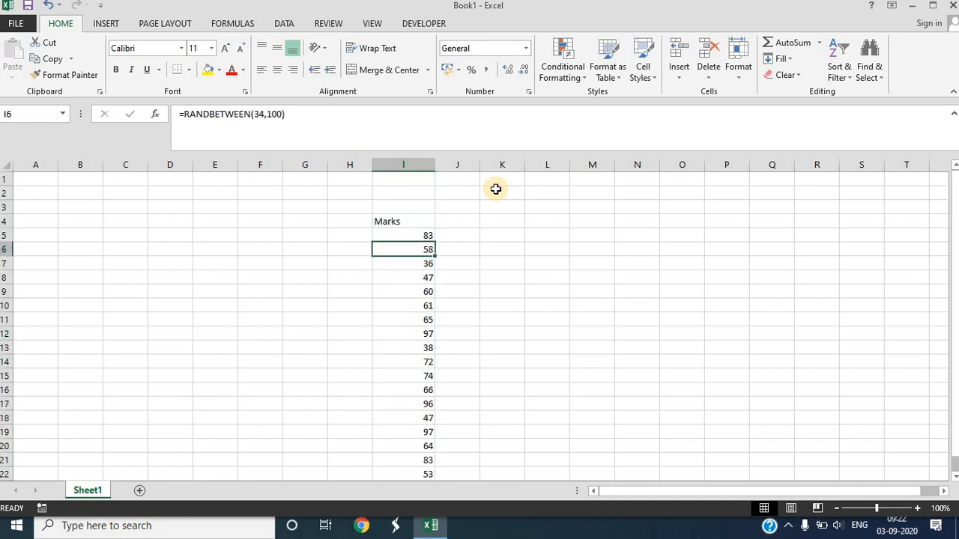
key(Down)
key(Down)
key(Down)
key(Down)
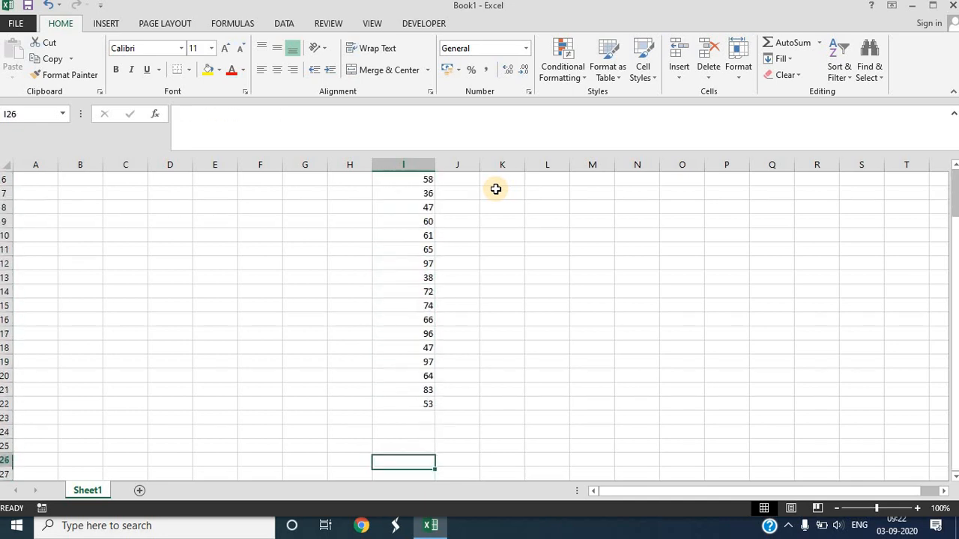
key(Up)
key(Up)
key(Up)
key(Up)
key(Up)
key(Up)
key(Up)
key(Up)
key(Up)
key(Up)
key(Up)
key(Up)
key(Up)
key(Up)
key(Up)
key(Up)
key(Up)
key(Up)
key(Up)
key(Up)
key(Up)
key(Up)
key(Up)
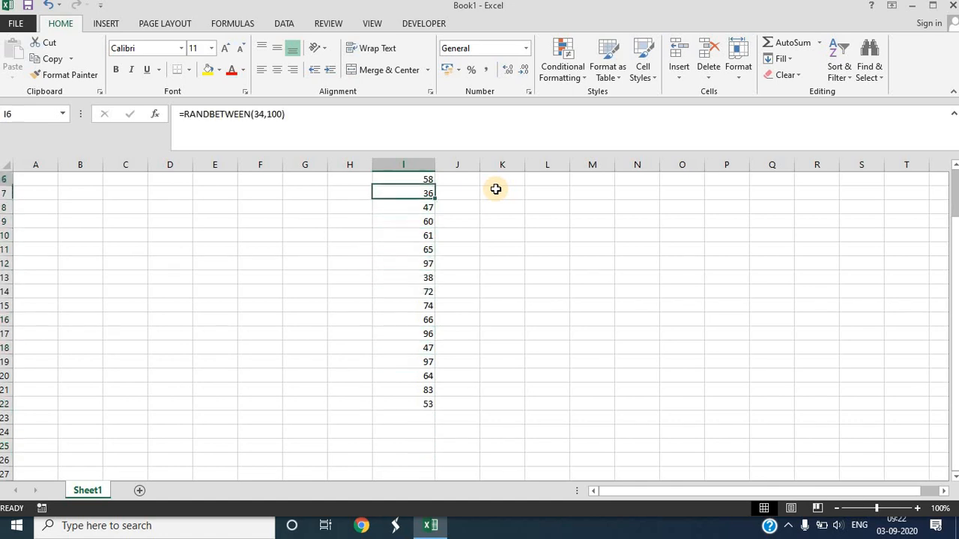
key(Down)
key(Down)
key(Down)
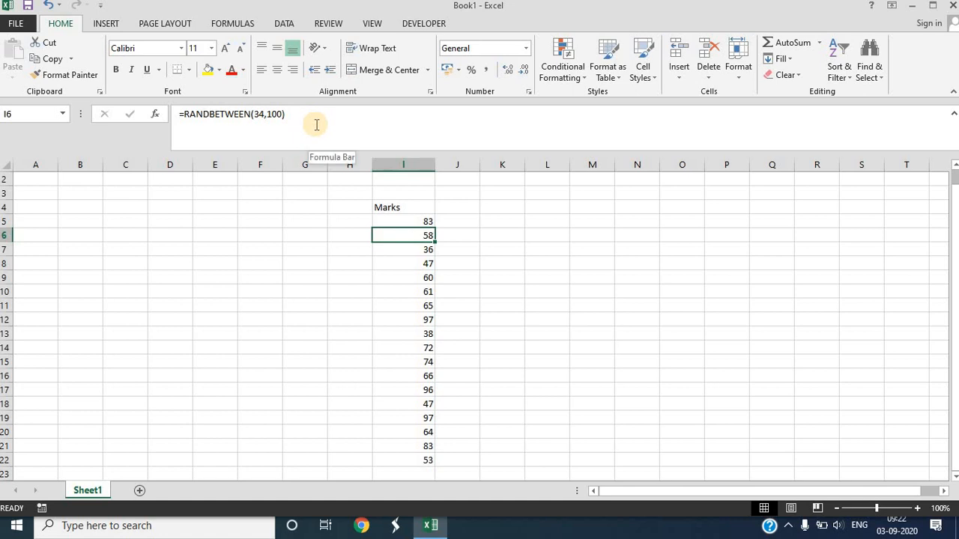
Step: Examine the formula bar for individual cells under the Marks heading to see whether they hold formulas
key(Up)
key(Down)
key(Down)
key(Down)
key(Down)
key(Down)
key(Down)
key(Down)
key(Down)
key(Down)
key(Down)
key(Down)
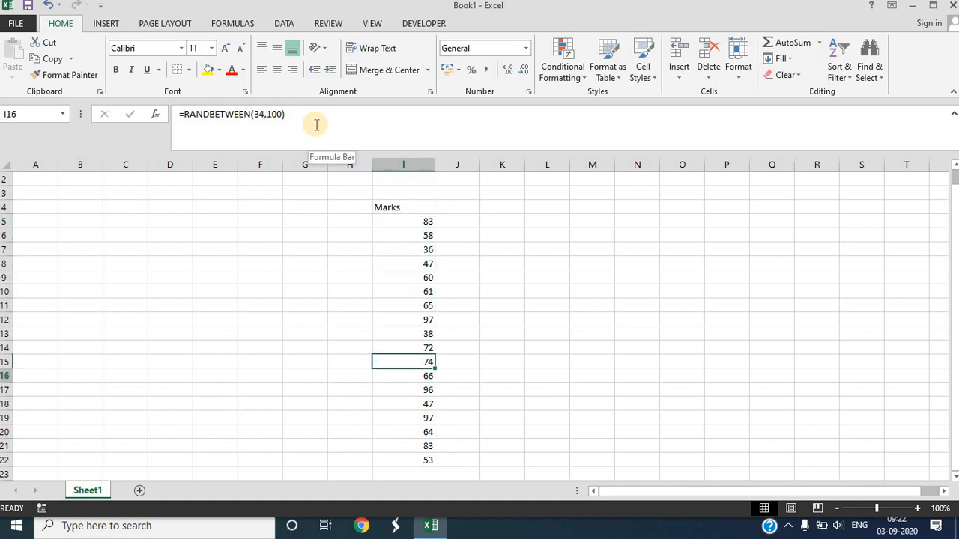
key(Down)
key(Down)
key(Down)
key(Down)
key(Down)
key(Up)
key(Up)
key(Up)
key(Up)
key(Up)
key(Up)
key(Up)
key(Up)
key(Up)
key(Up)
key(Up)
key(Up)
key(Up)
key(Up)
key(Up)
key(Up)
key(Up)
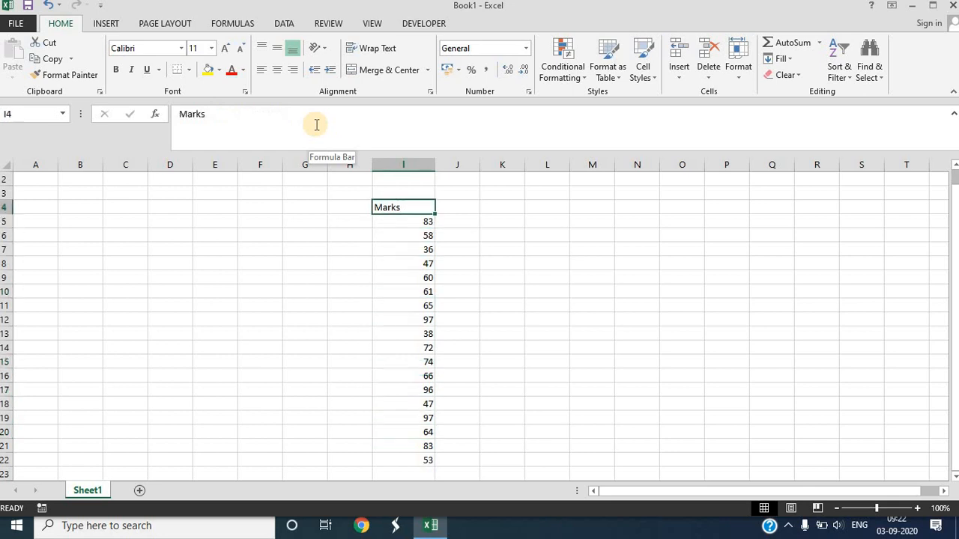
key(Down)
key(Down)
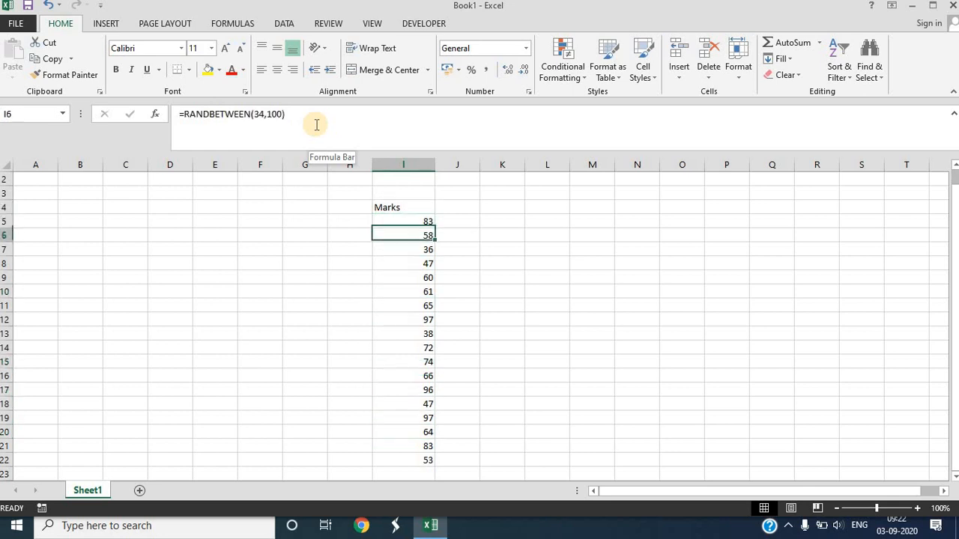
Step: Replace the formulas in I5:I22 with their values by copying the range and pasting it in place as values only
key(Up)
key(Down)
key(Up)
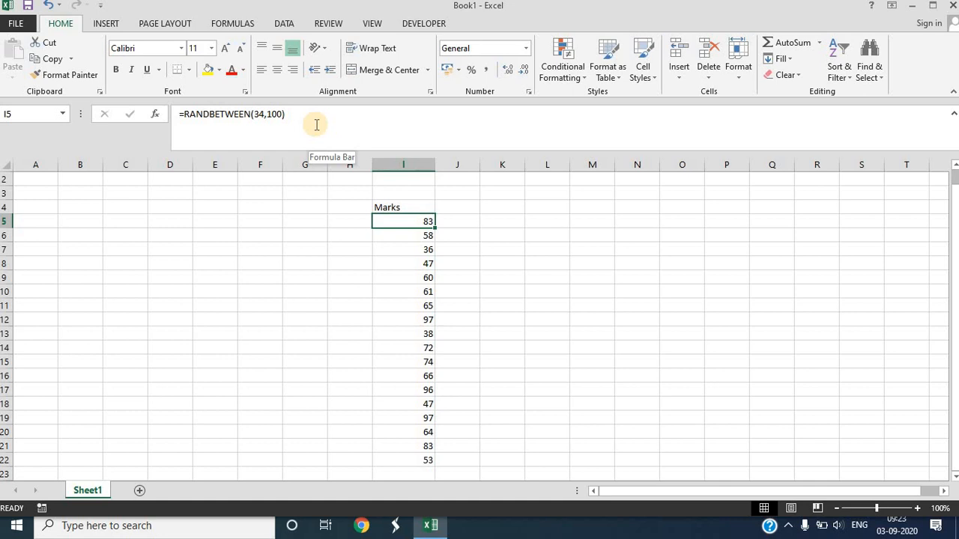
key(ctrl+shift+Down)
key(ctrl+c)
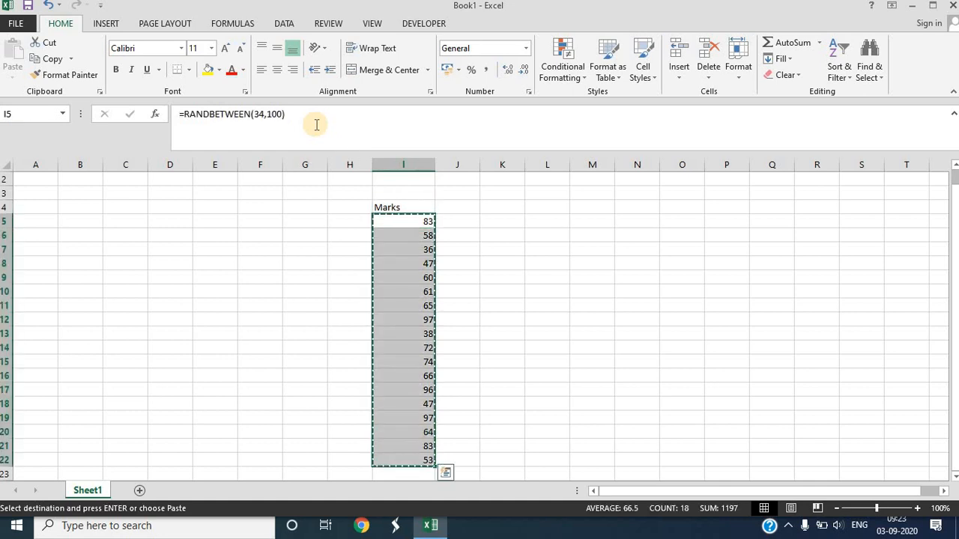
key(alt+e)
key(s)
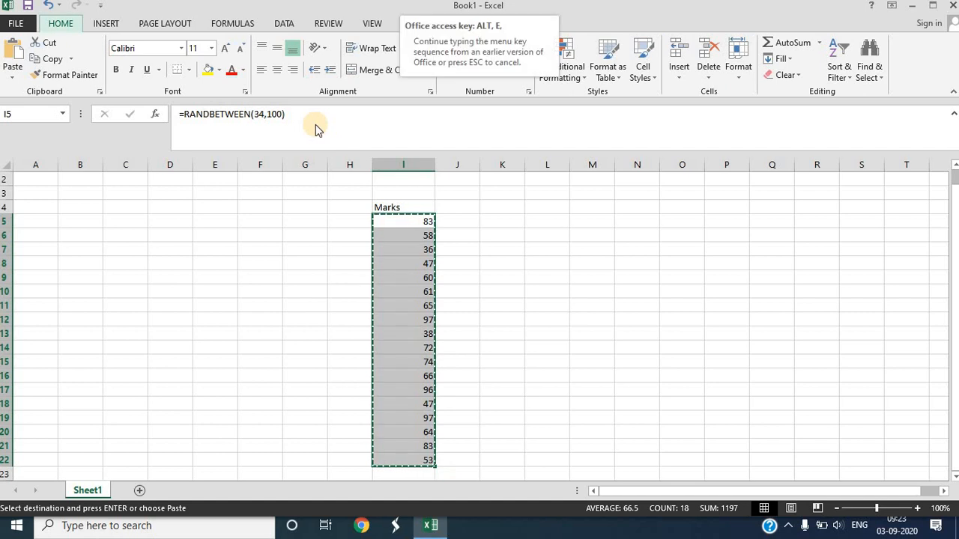
key(v)
key(Return)
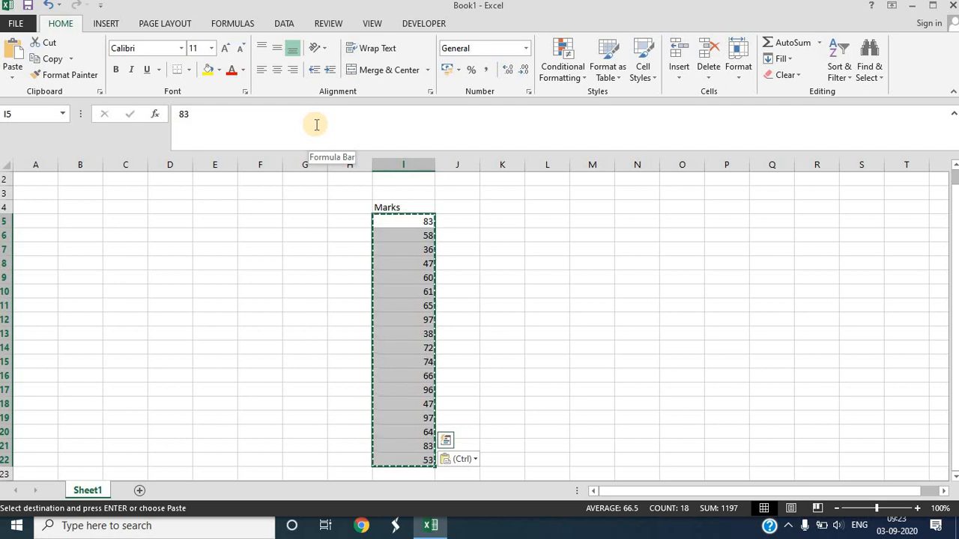
key(shift+BackSpace)
key(Escape)
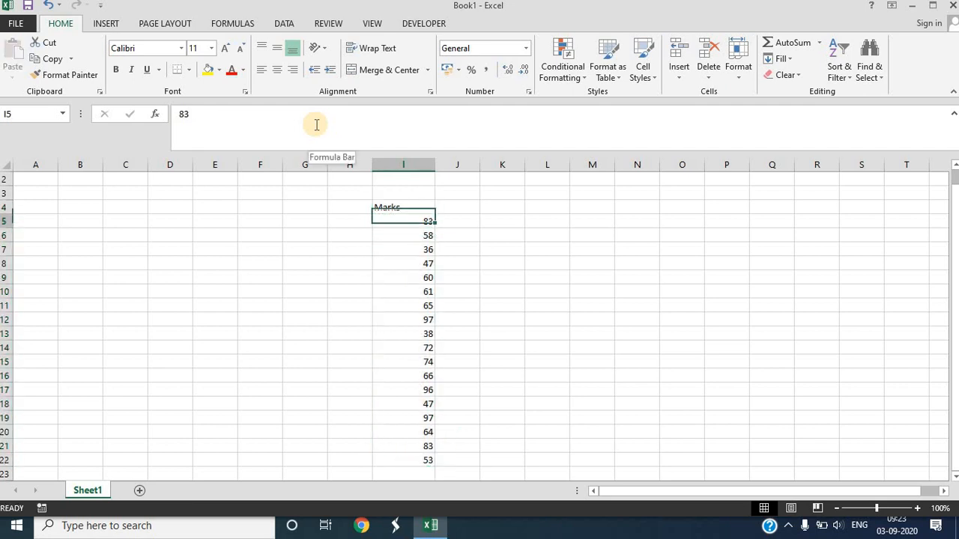
Step: Examine the formula bar for the first cells under the Marks heading to check whether they hold plain values
key(Down)
key(Down)
key(Down)
key(Down)
key(Up)
key(Up)
key(Up)
key(Up)
key(Up)
key(Up)
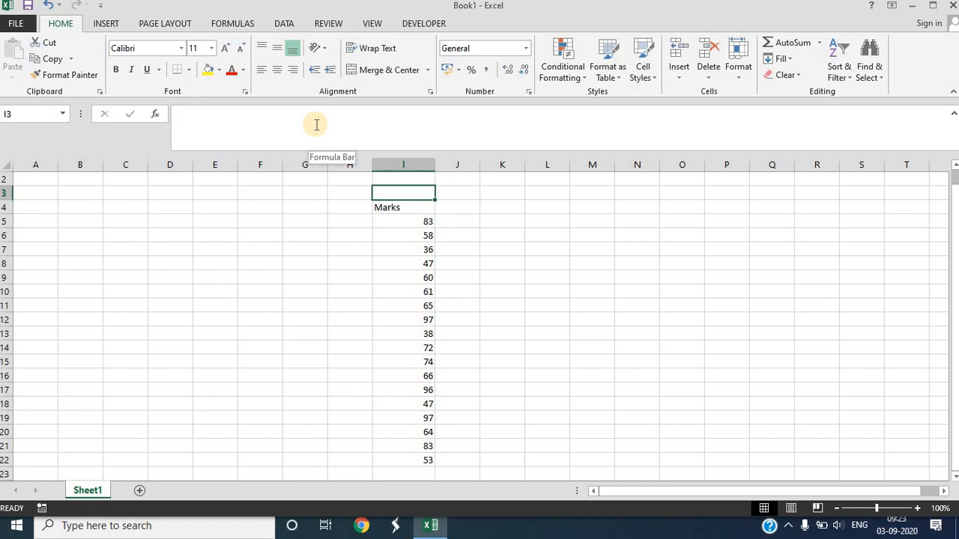
key(Down)
key(Down)
key(Down)
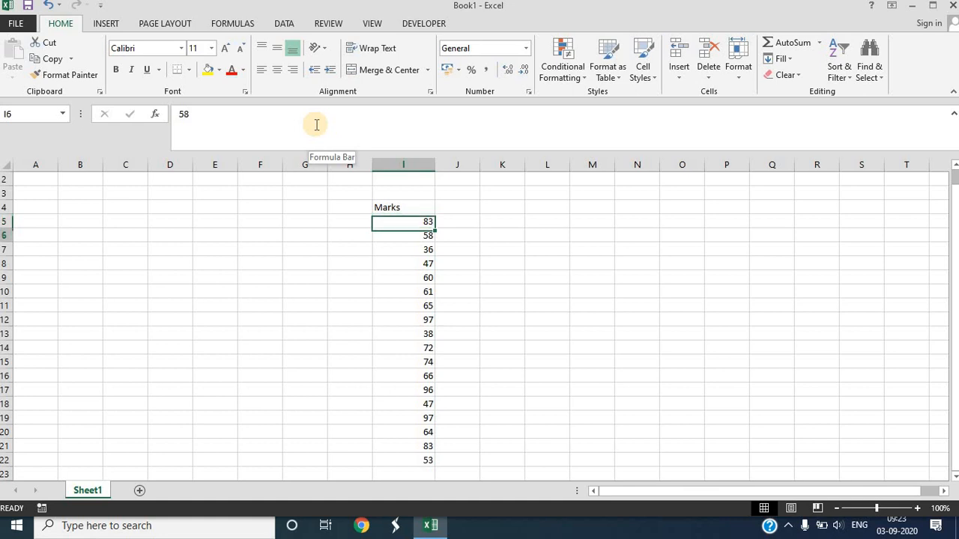
key(Up)
Step: Change the mark in cell I21 to 85
key(Down)
key(Down)
key(Down)
key(Down)
key(Down)
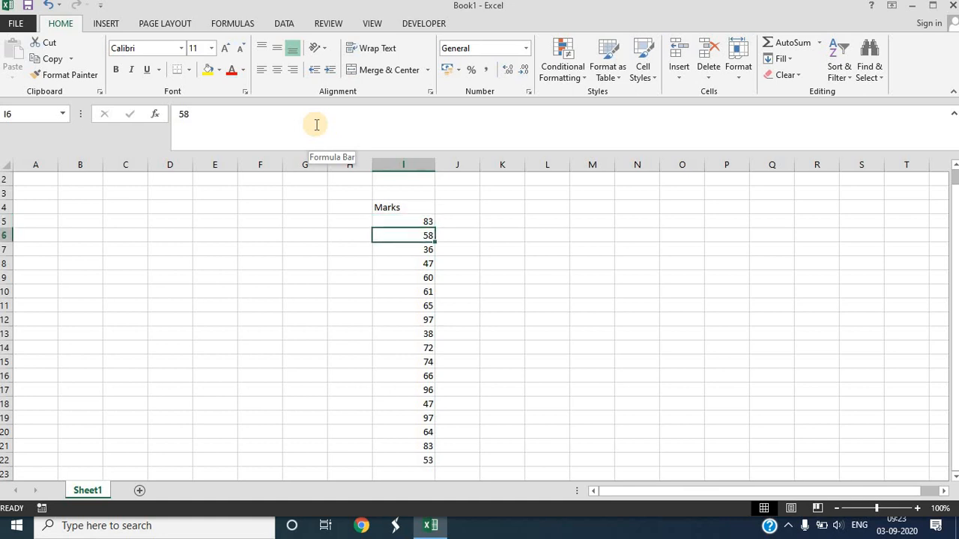
key(Down)
key(Down)
key(Down)
key(Down)
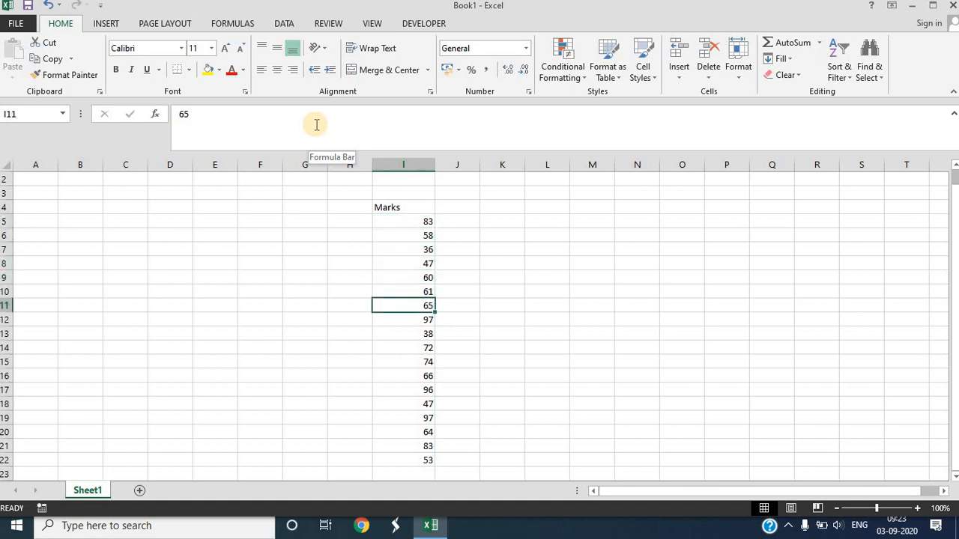
key(Down)
key(Down)
key(Down)
key(Down)
key(Down)
key(Down)
key(Down)
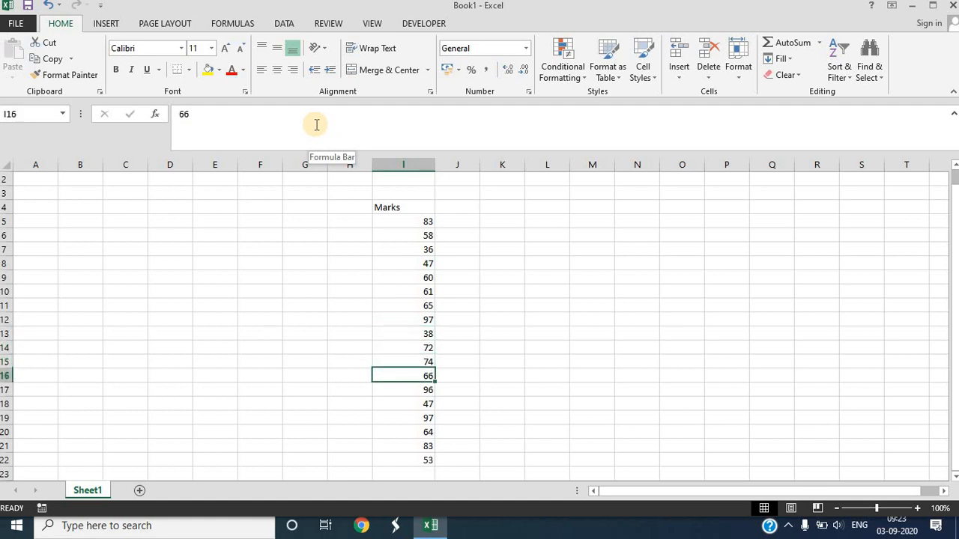
text(85)
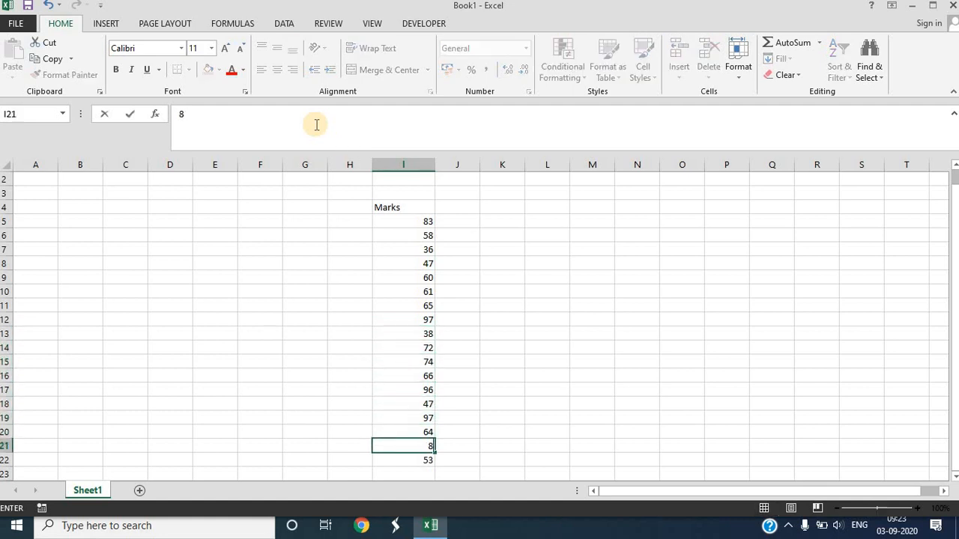
key(Return)
Step: Apply a Greater Than conditional formatting rule to I5:I22 for marks above 95 with Green Fill with Dark Green Text
key(Up)
key(Up)
key(Up)
key(Up)
key(Up)
key(Up)
key(Up)
key(Up)
key(Up)
key(Up)
key(Up)
key(Up)
key(Up)
key(Up)
key(Up)
key(Up)
key(Up)
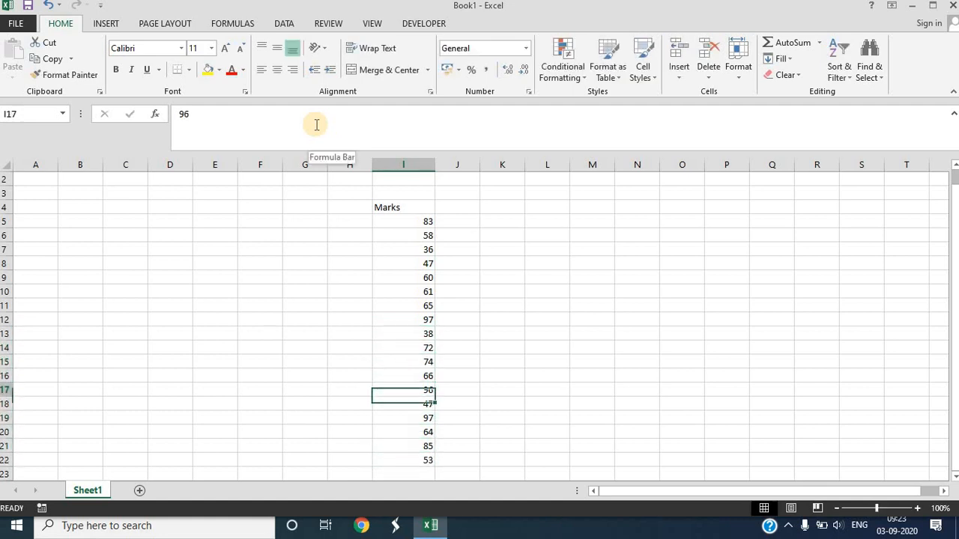
key(Up)
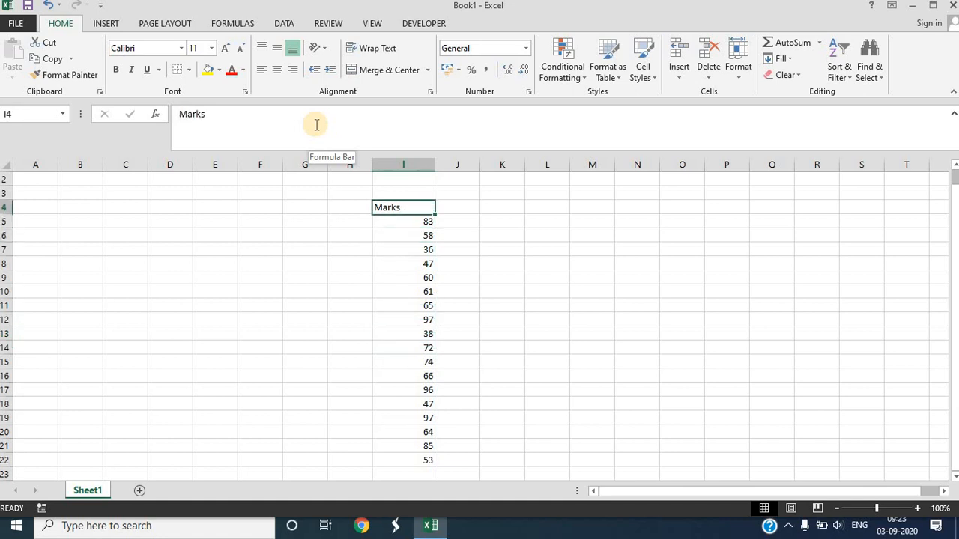
key(Down)
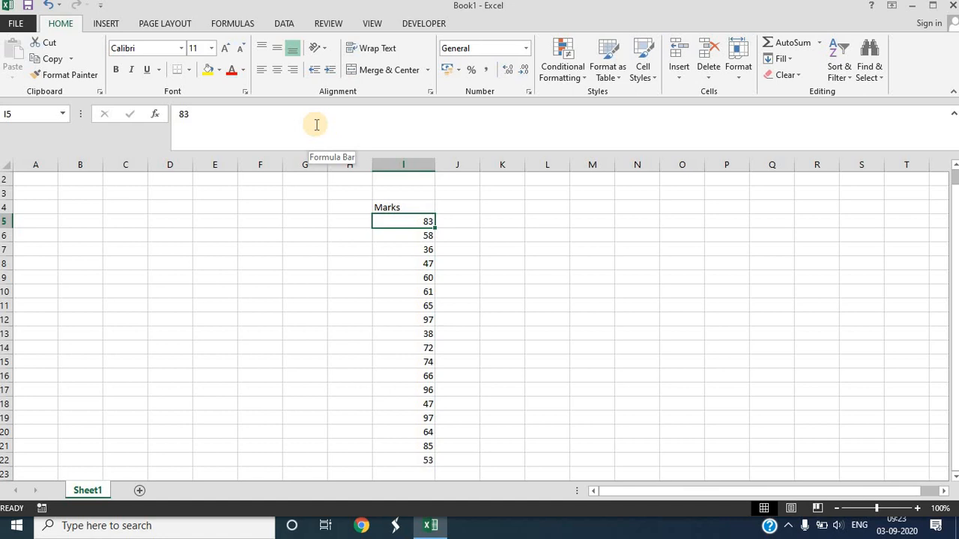
key(ctrl+shift+Down)
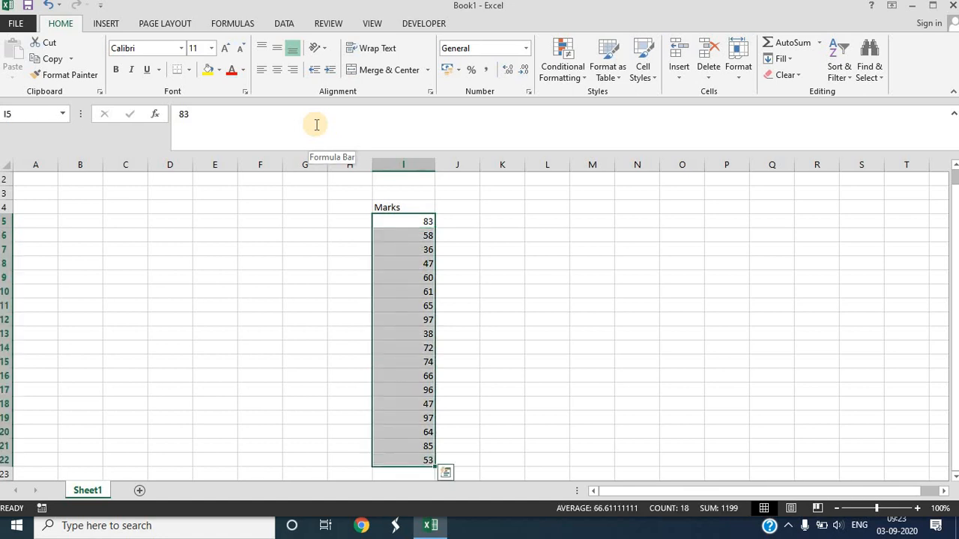
key(alt)
key(h)
key(l)
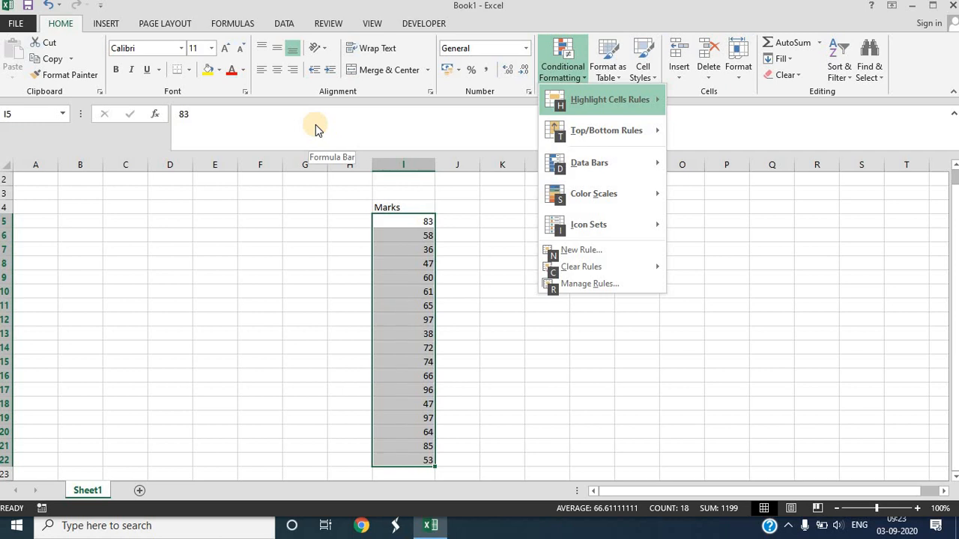
key(h)
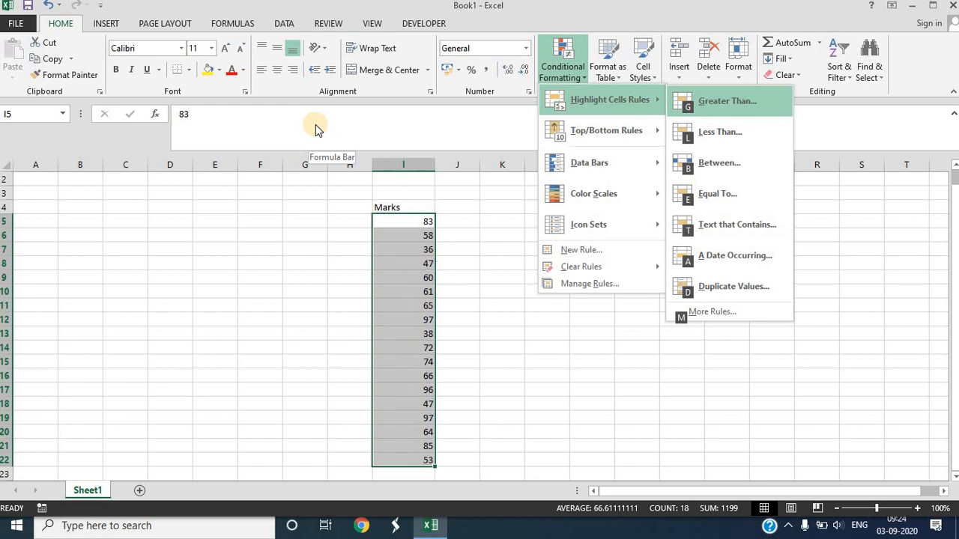
key(Return)
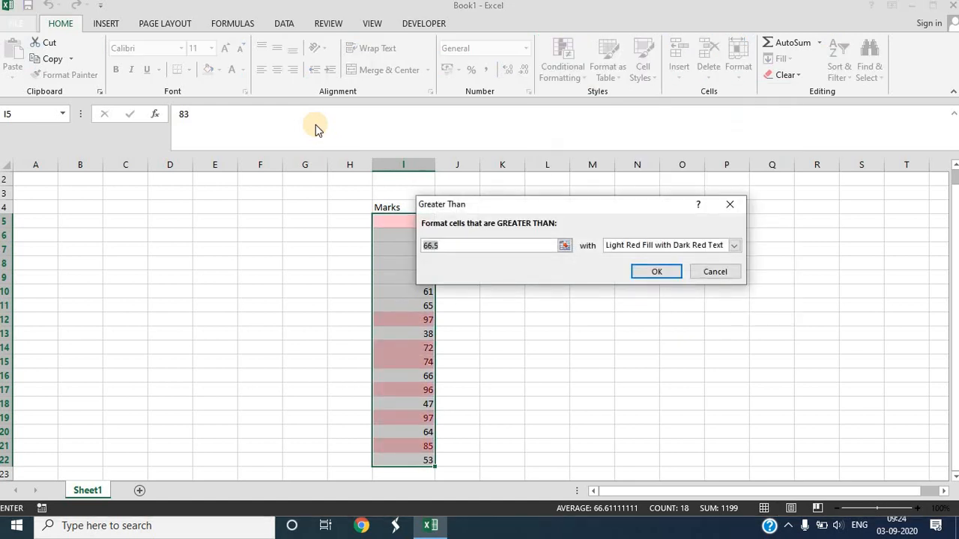
text(95)
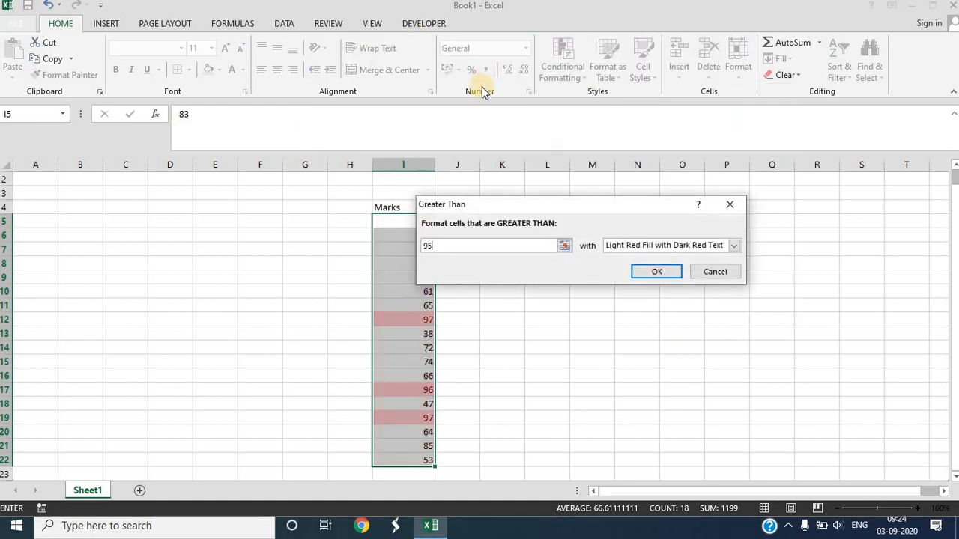
click(736, 246)
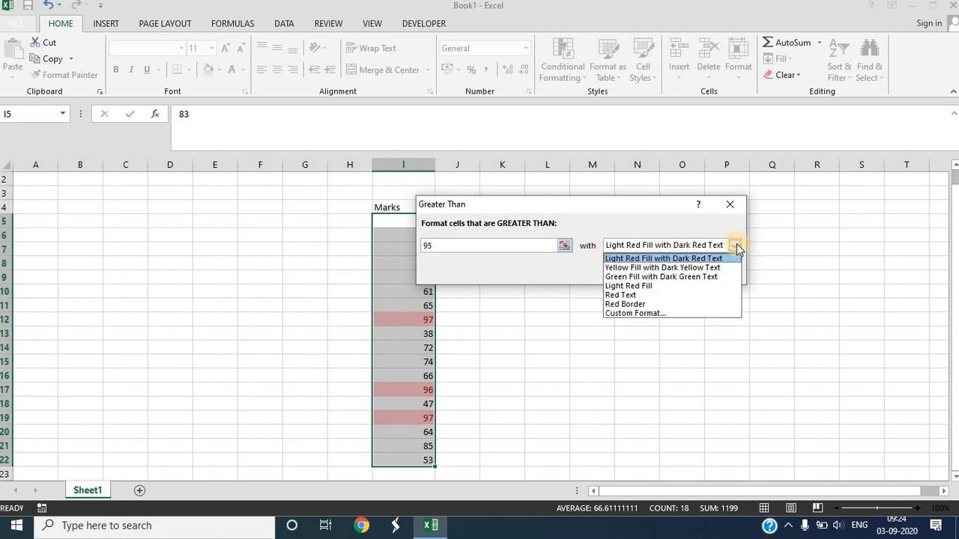
click(705, 277)
click(666, 271)
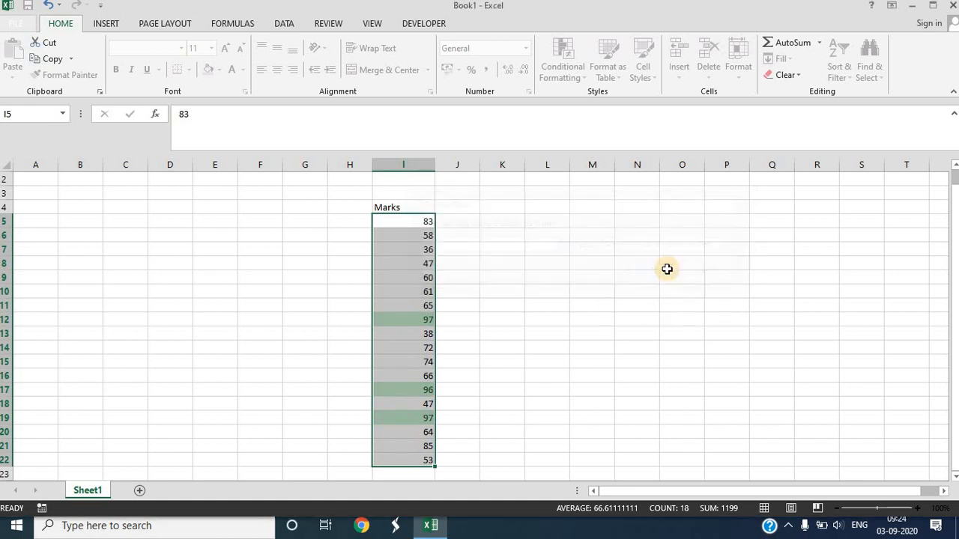
Step: Look through the marks in column I to check which cells the Greater Than rule highlights
key(Up)
key(Down)
key(Down)
key(Down)
key(Down)
key(Down)
key(Down)
key(Down)
key(Down)
key(Down)
key(Down)
key(Down)
key(Down)
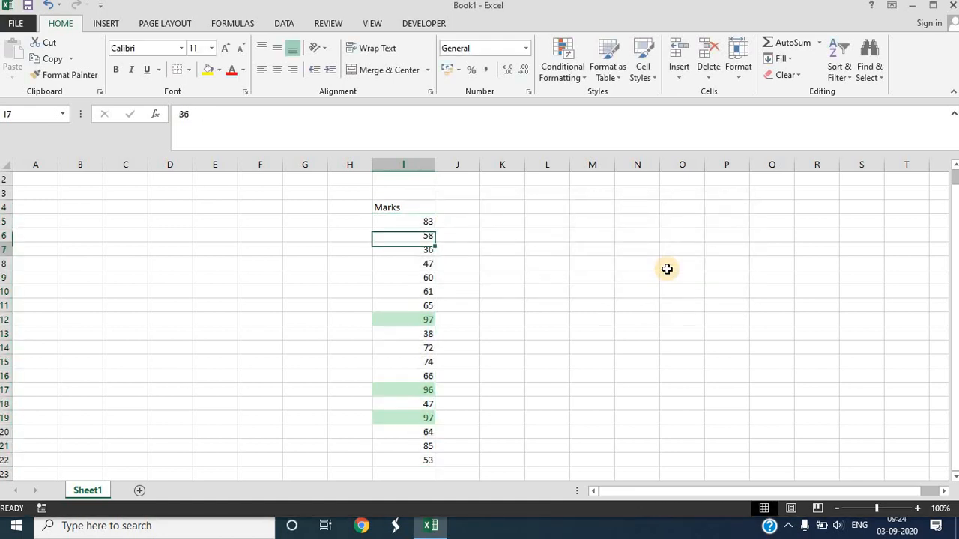
key(Down)
key(Down)
key(Down)
key(Up)
key(Up)
key(Up)
key(Up)
key(Up)
key(Up)
key(Up)
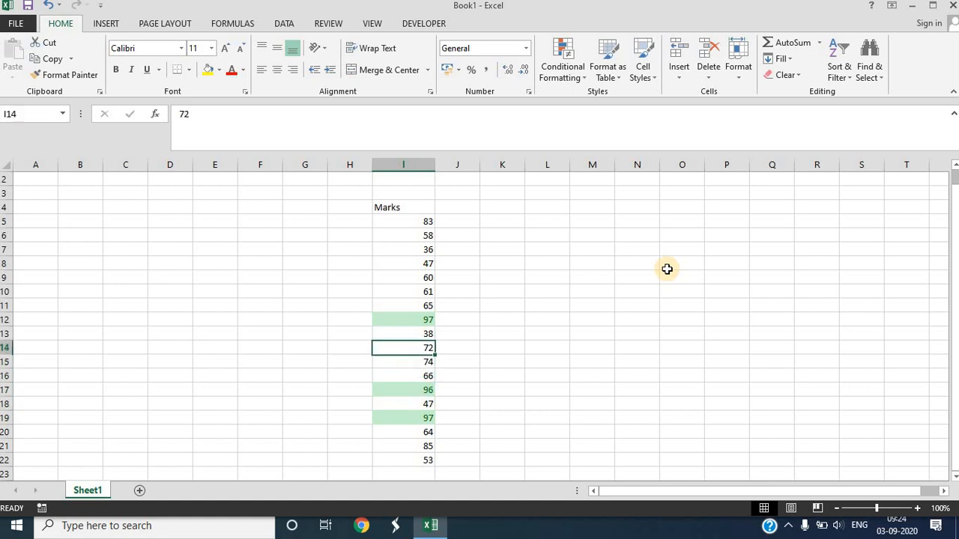
key(Down)
key(Down)
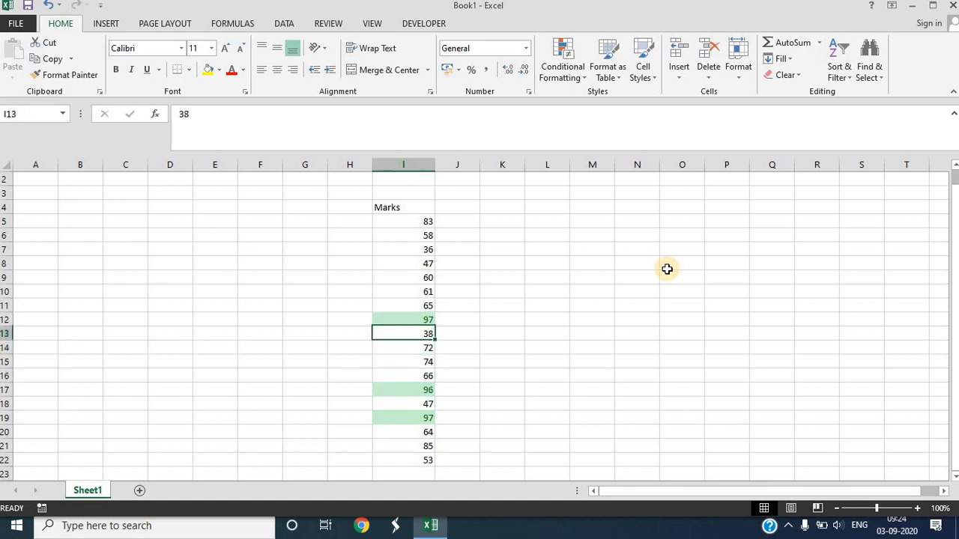
key(Up)
key(Up)
key(Down)
key(Down)
key(Down)
key(Down)
key(Down)
key(Down)
key(Down)
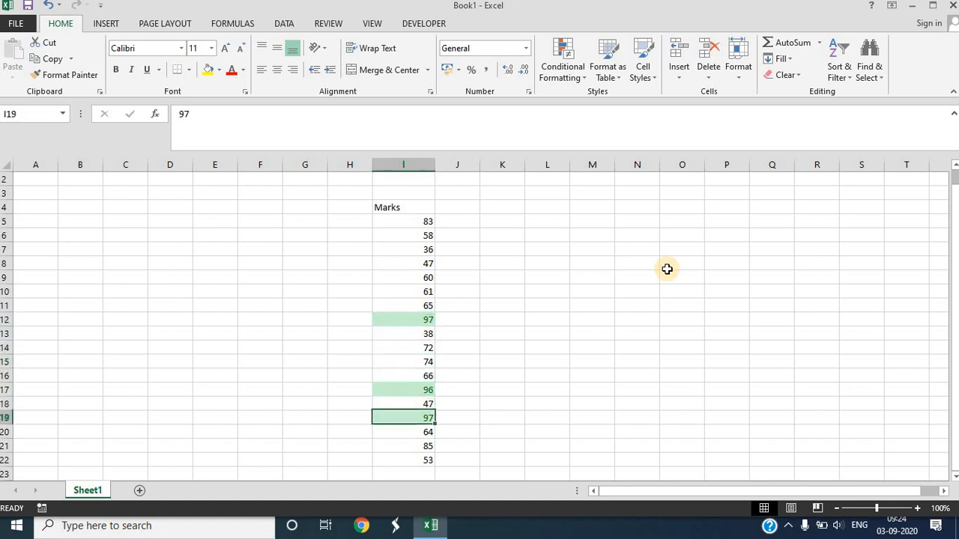
key(Down)
Step: Clear the conditional formatting rules from the selected marks in I5:I22
key(Up)
key(Up)
key(Up)
key(Up)
key(Up)
key(Up)
key(Up)
key(Up)
key(Up)
key(Up)
key(Up)
key(Up)
key(Up)
key(Up)
key(Up)
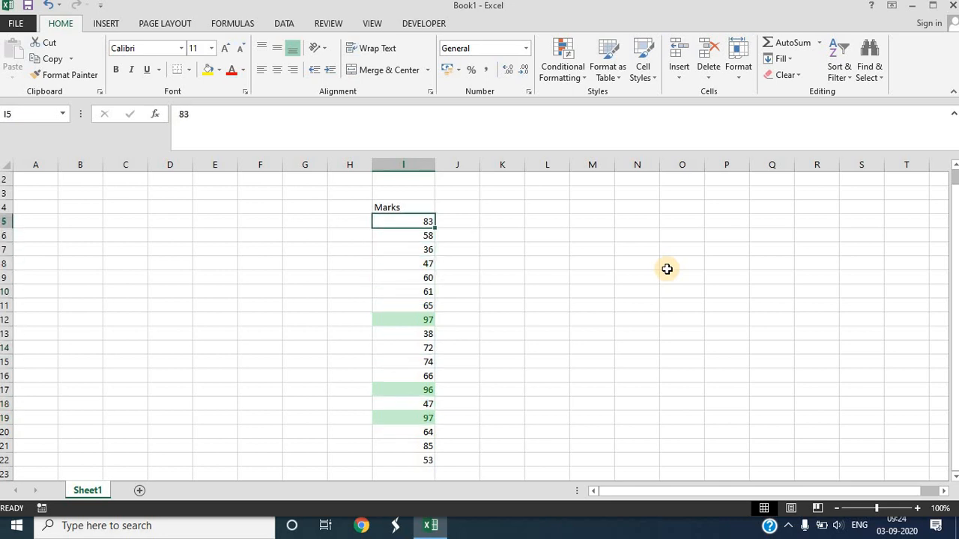
key(ctrl+shift+Down)
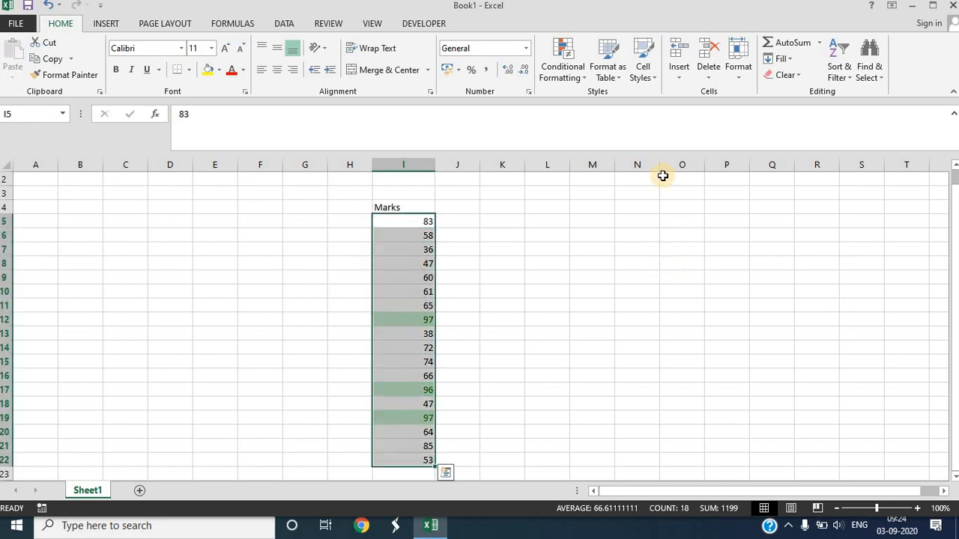
key(alt)
key(h)
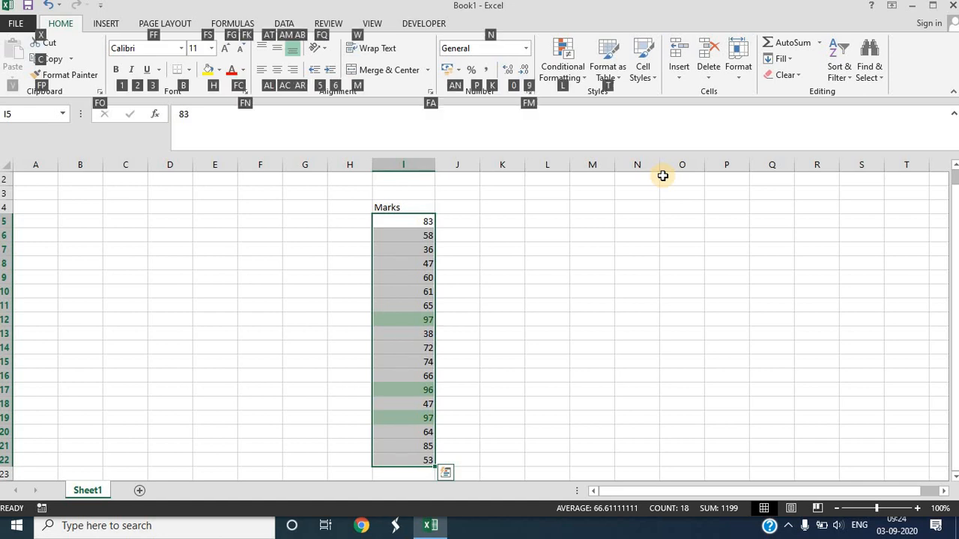
key(l)
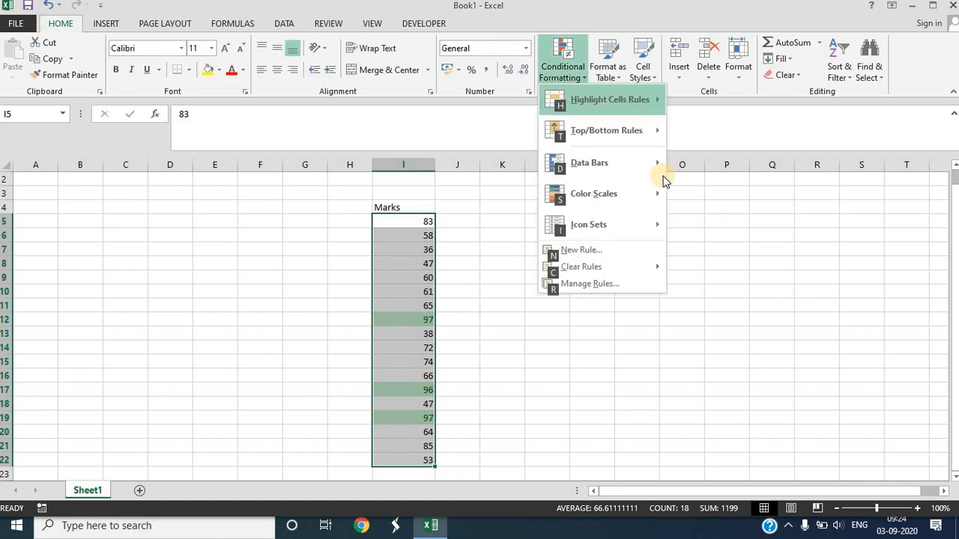
key(Down)
key(Down)
key(Down)
key(Down)
key(Down)
key(Down)
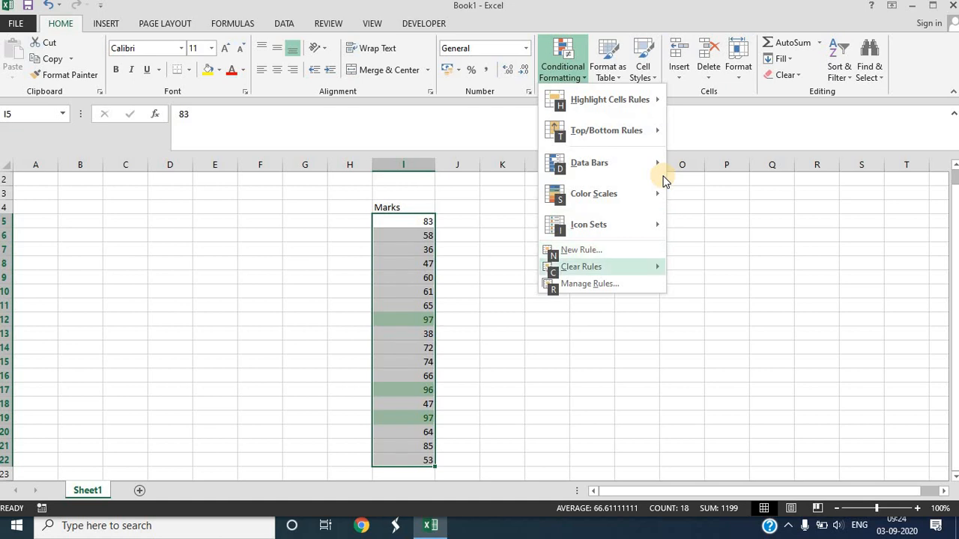
key(Right)
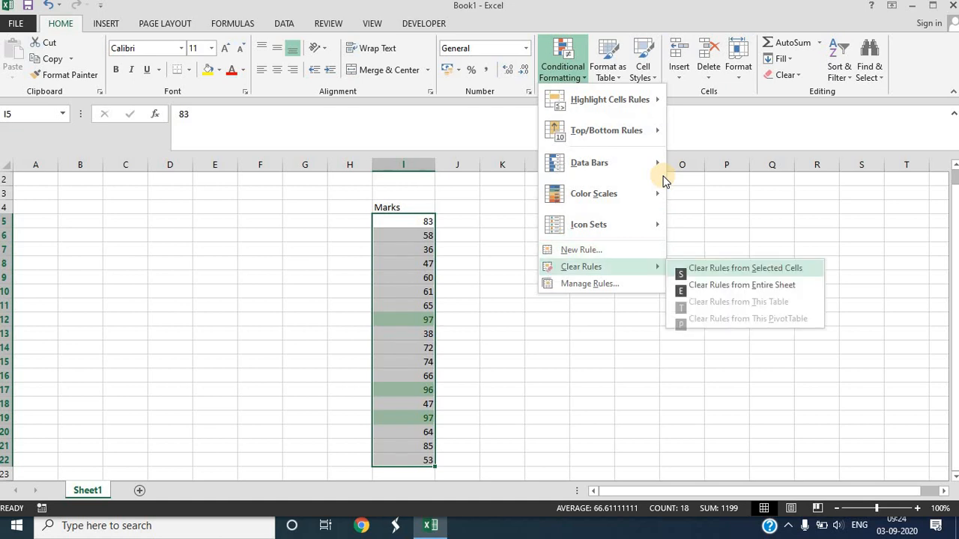
key(Return)
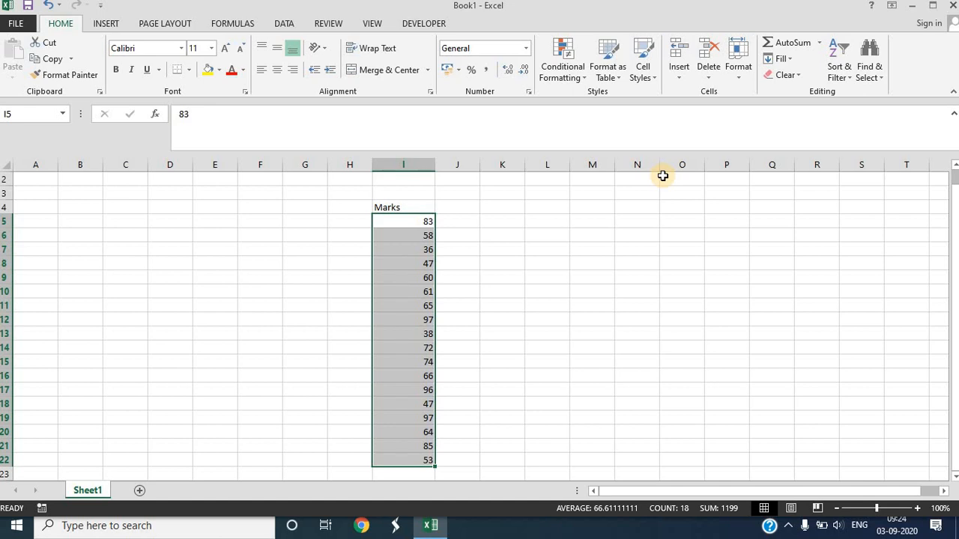
Step: Apply a Duplicate Values conditional formatting rule to the marks in I5:I22 with Yellow Fill with Dark Yellow Text
key(alt+h)
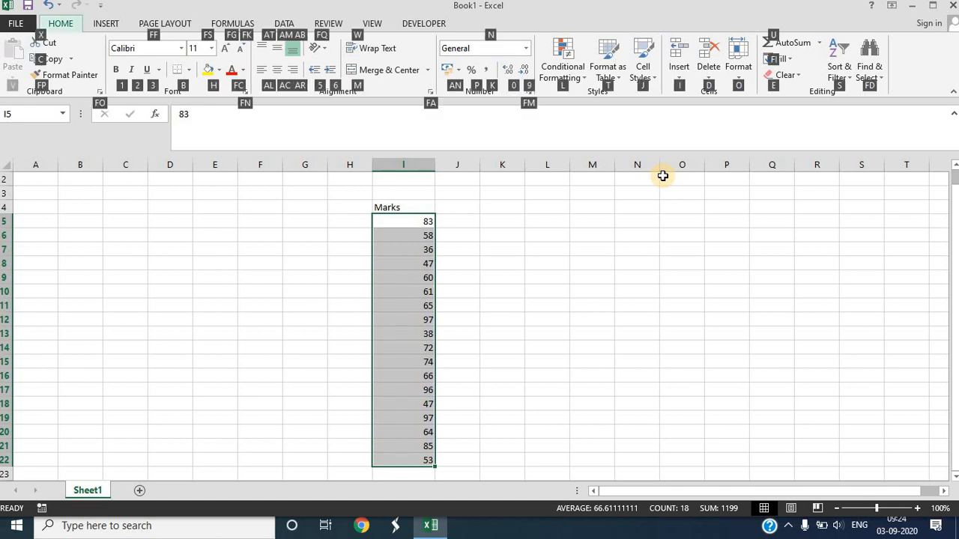
key(l)
key(h)
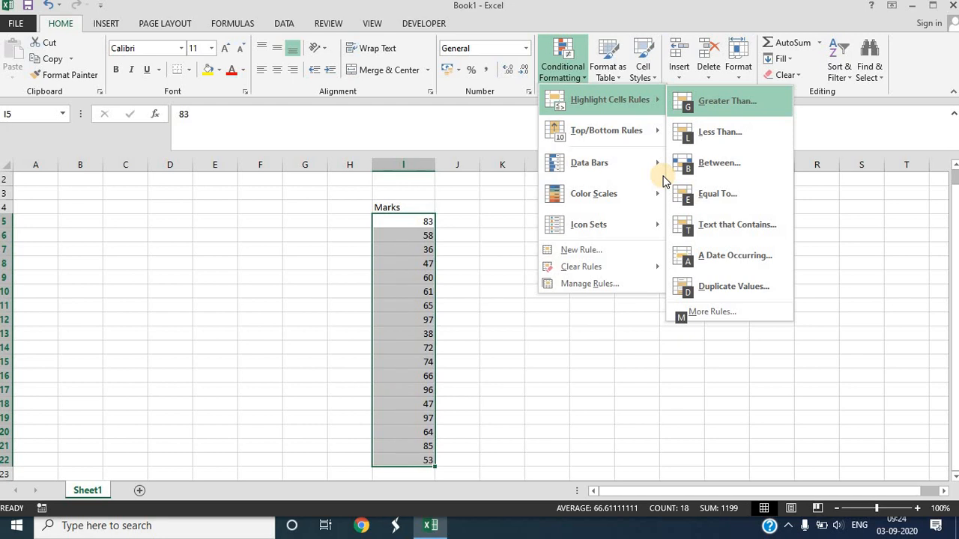
key(Down)
key(Down)
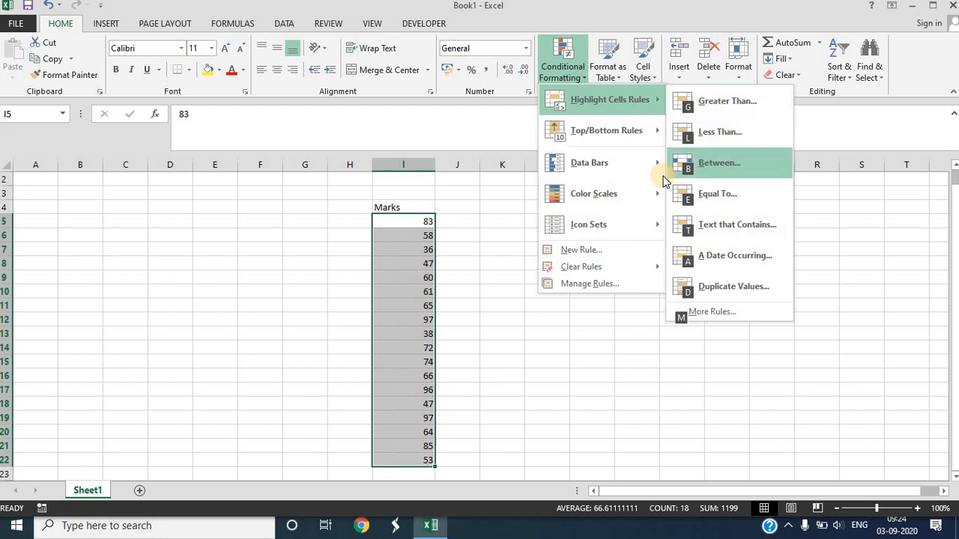
key(Down)
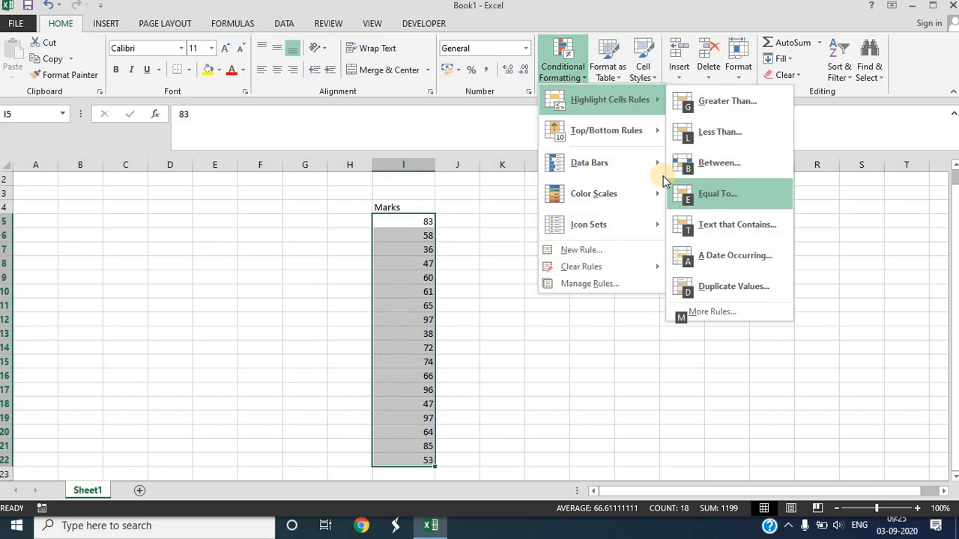
key(Down)
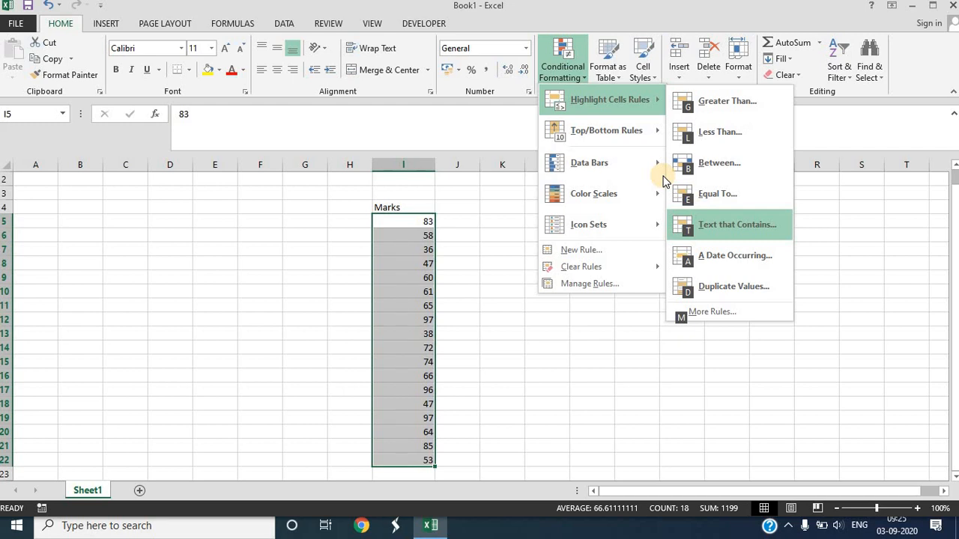
key(Down)
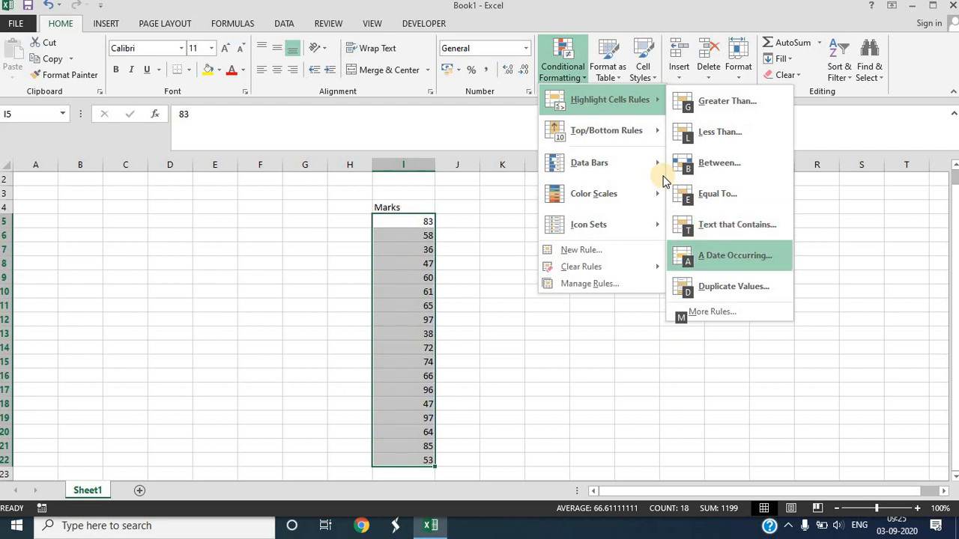
key(Down)
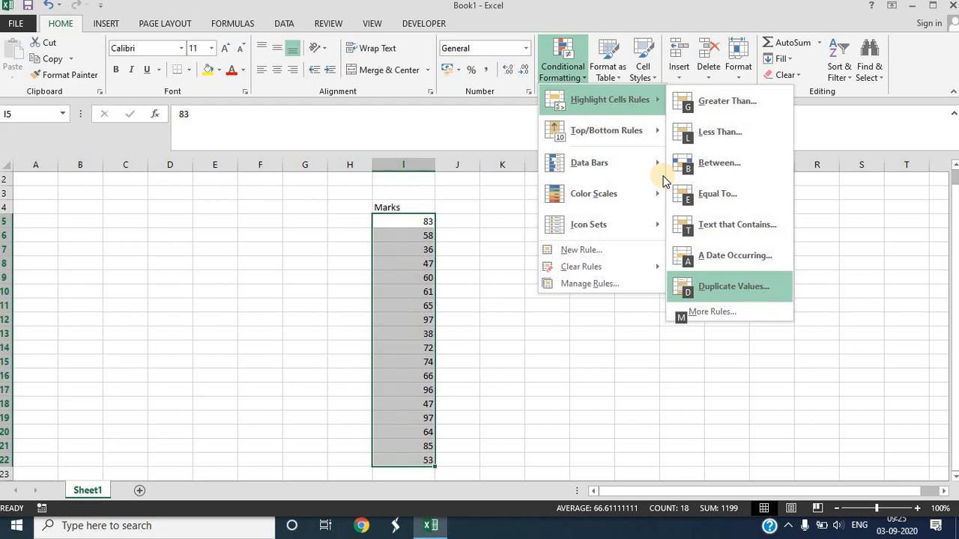
click(725, 291)
click(725, 286)
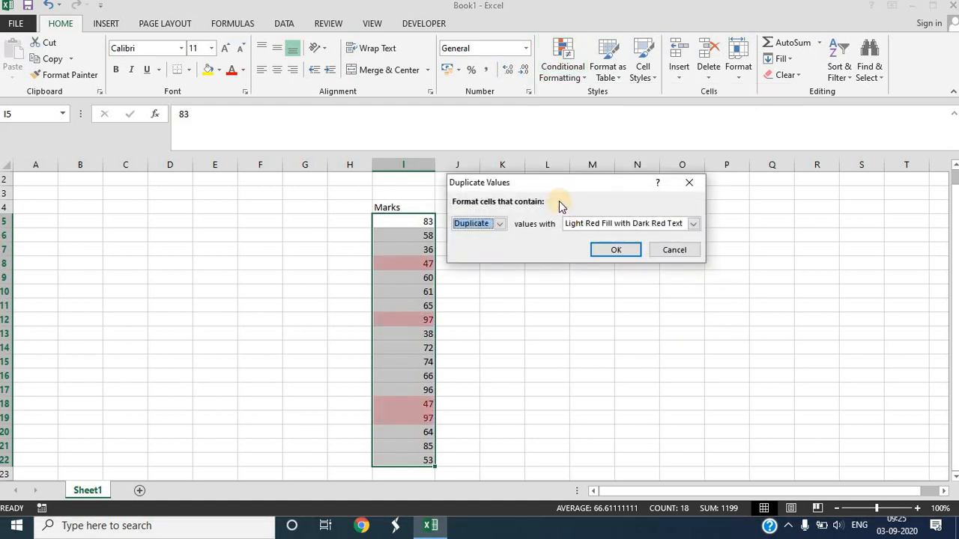
click(693, 223)
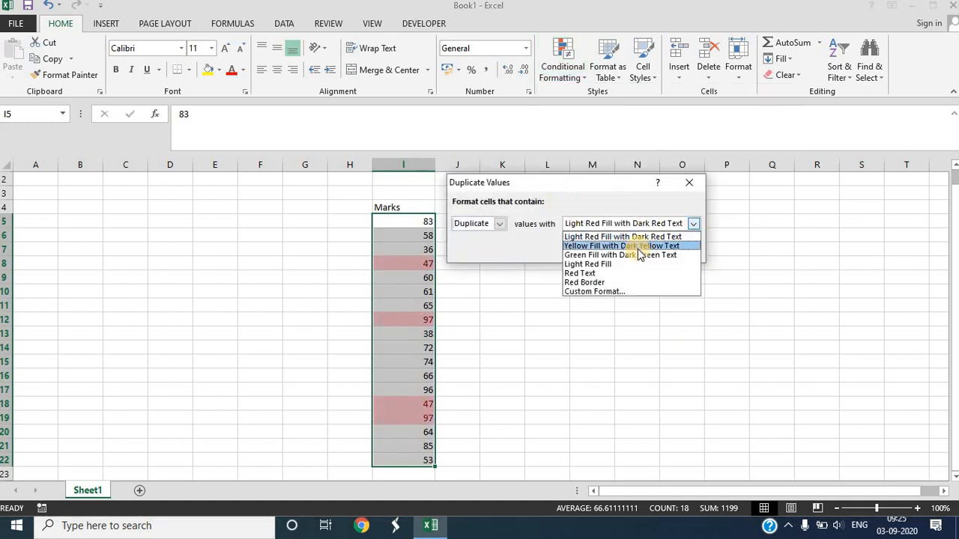
click(629, 246)
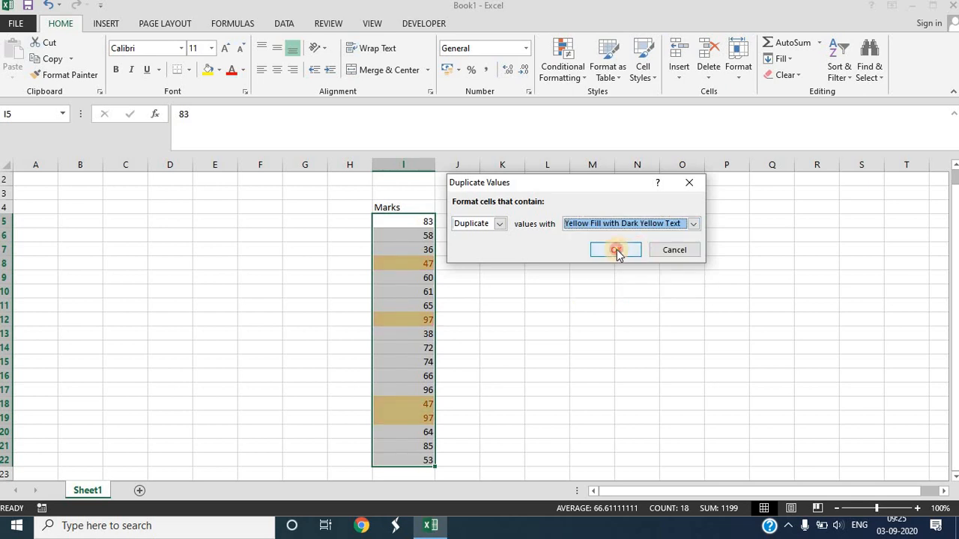
click(616, 250)
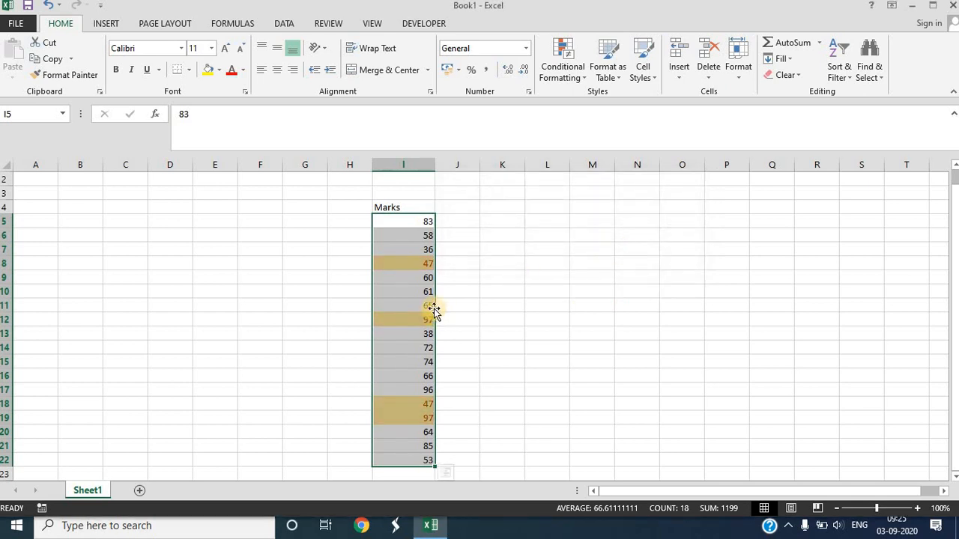
Step: Check the matching pairs of highlighted duplicate marks in column I and glance over the Highlight Cells Rules options
click(423, 263)
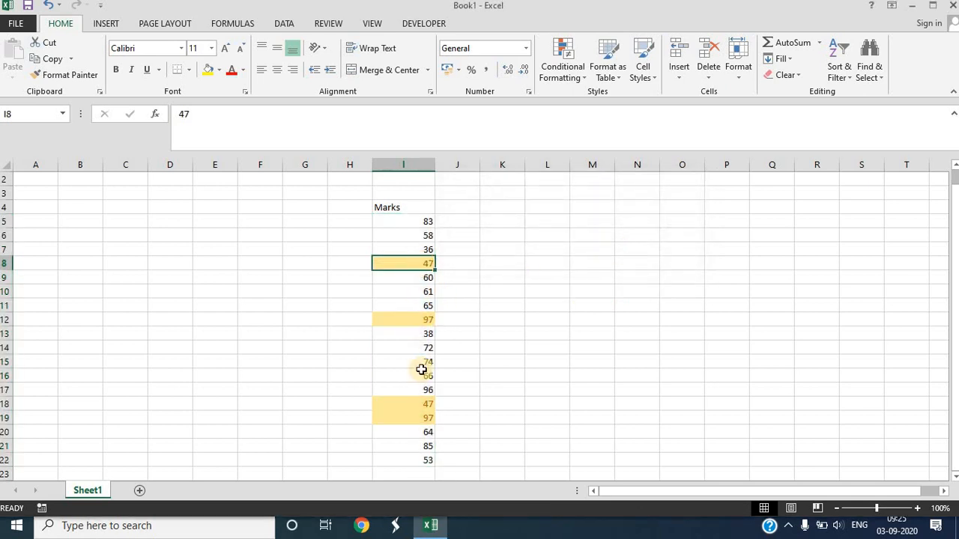
click(421, 402)
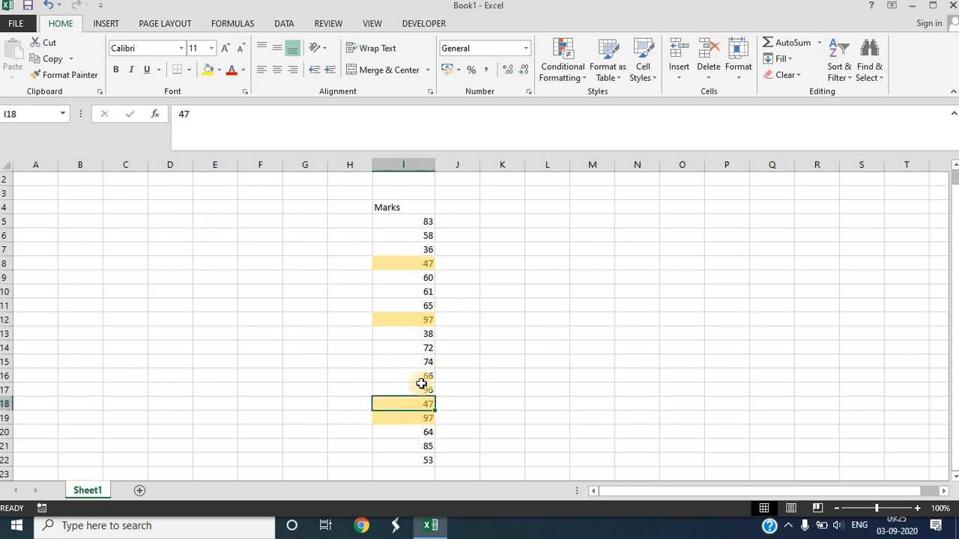
click(428, 330)
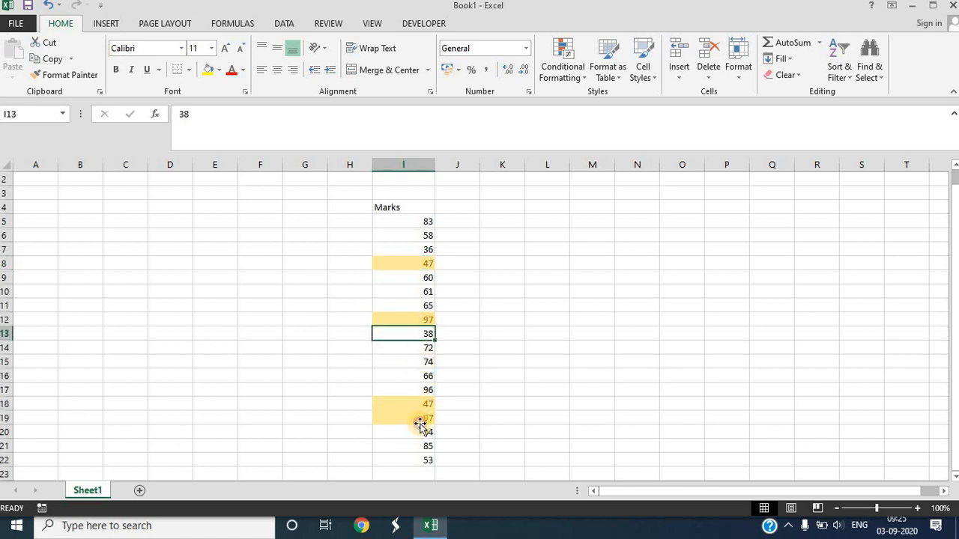
click(421, 420)
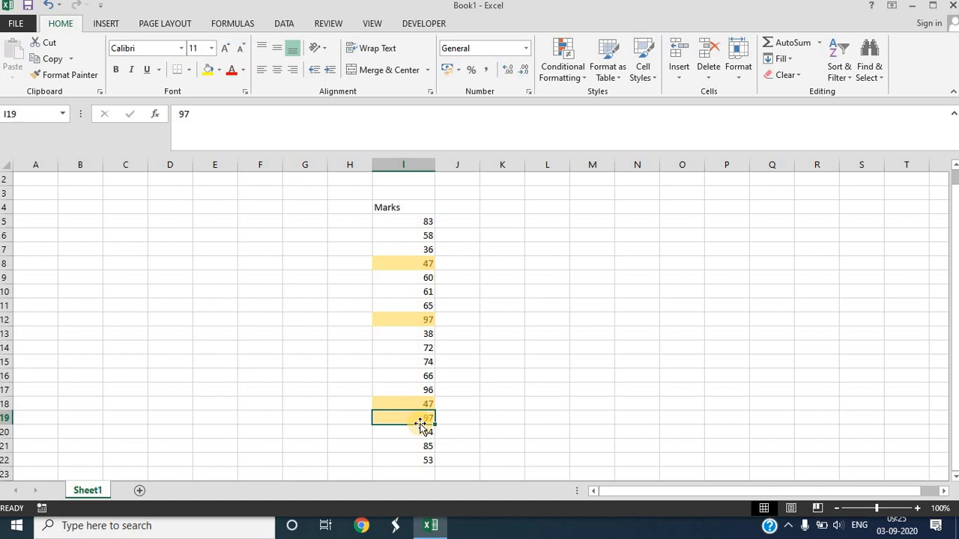
click(587, 78)
mouse_move(568, 98)
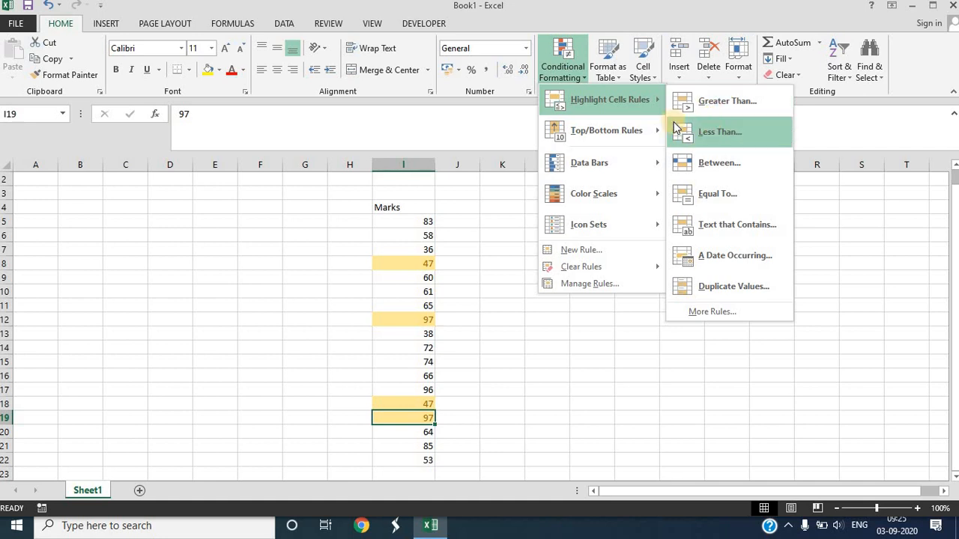
click(423, 224)
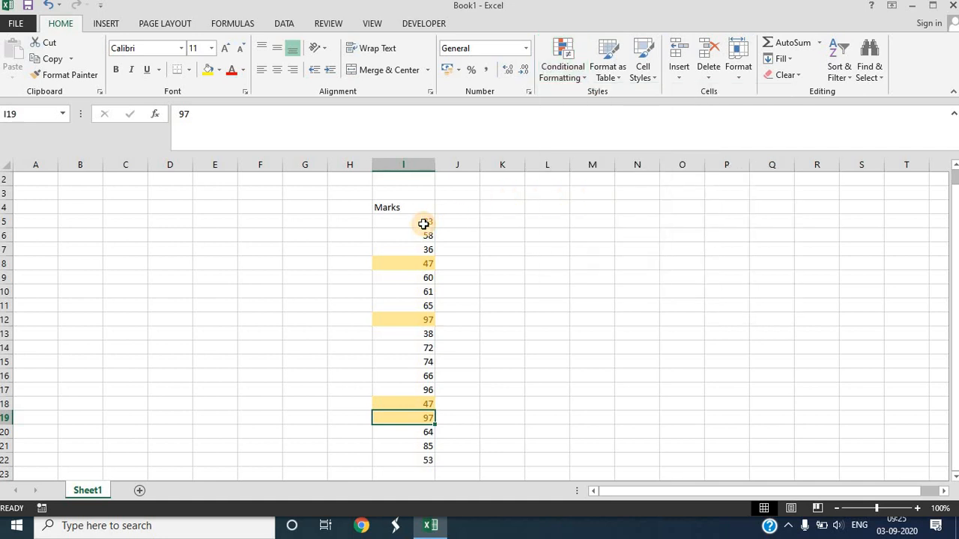
Step: Clear the Duplicate Values conditional formatting rule from the marks in I5:I22
key(ctrl+Up)
key(Down)
key(ctrl+shift+Down)
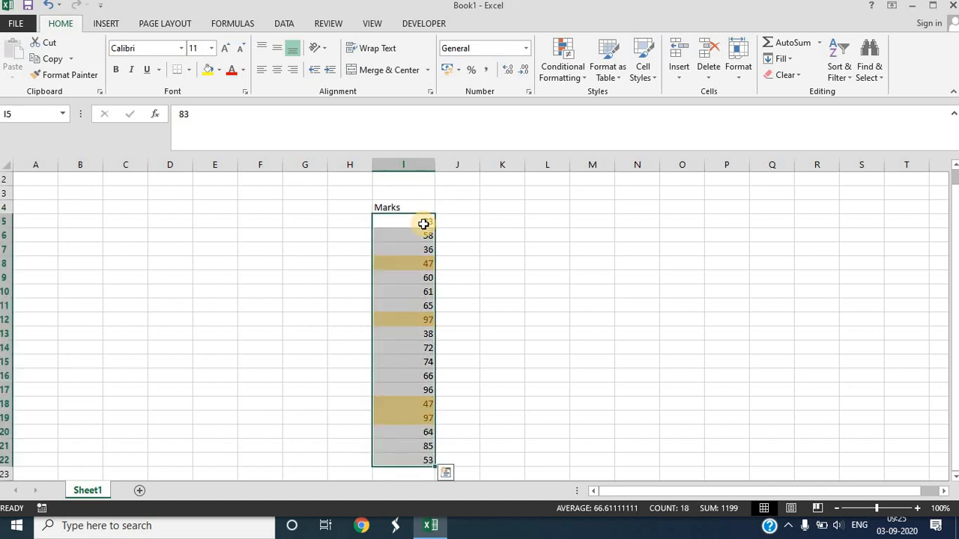
key(alt+h)
key(l)
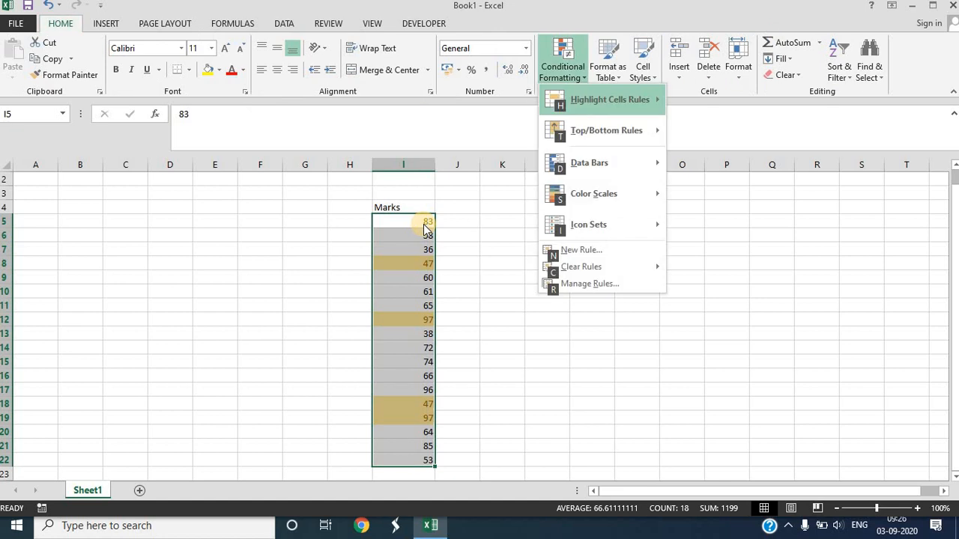
key(c)
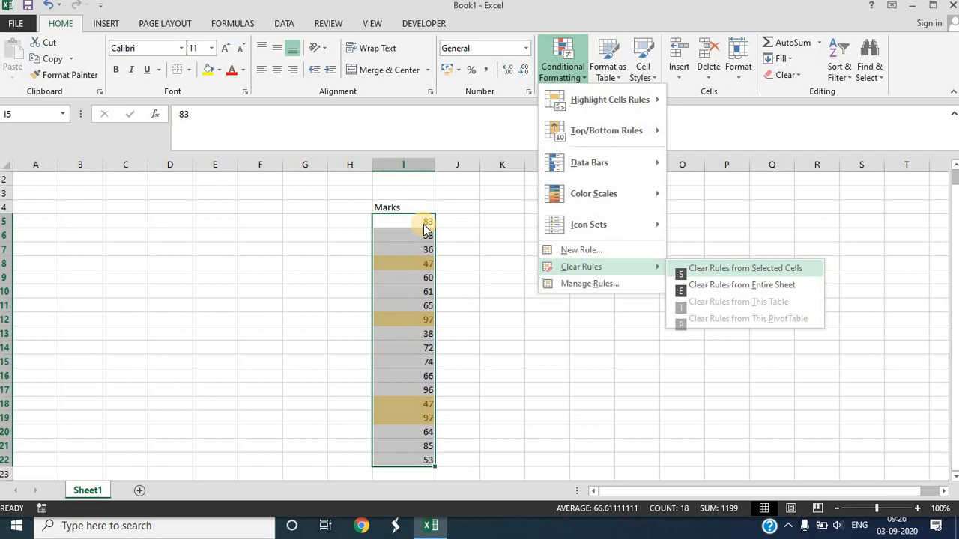
key(s)
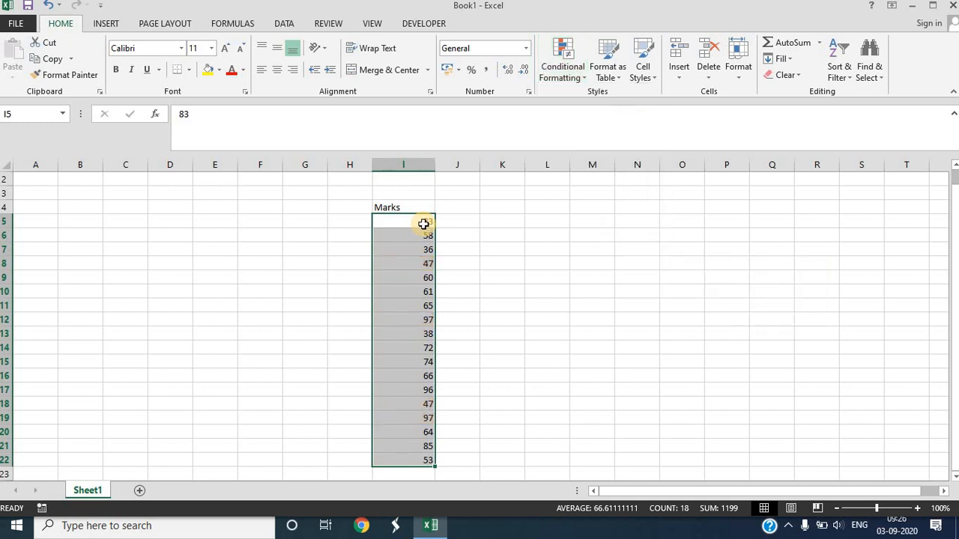
Step: Review the Highlight Cells Rules available for the selected marks, from Greater Than through Equal To
key(alt)
key(h)
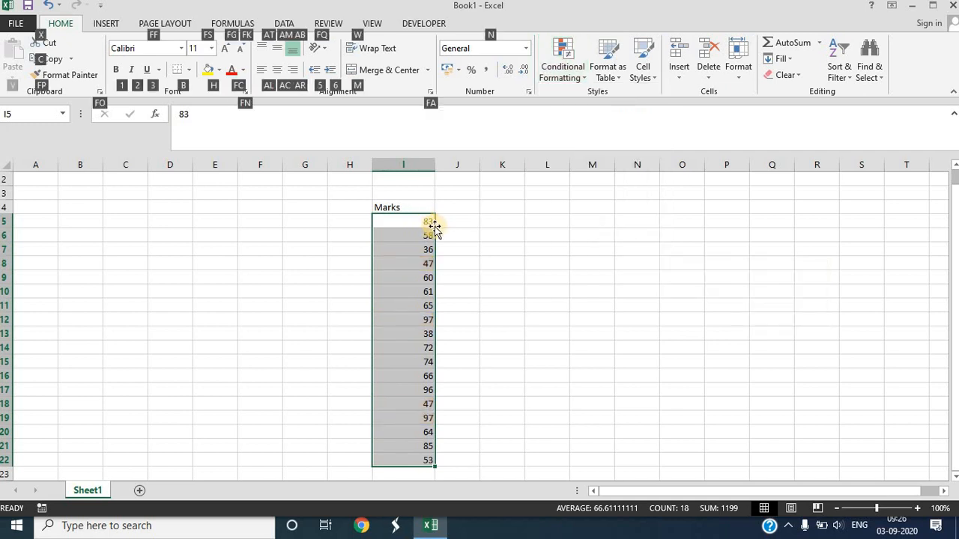
key(l)
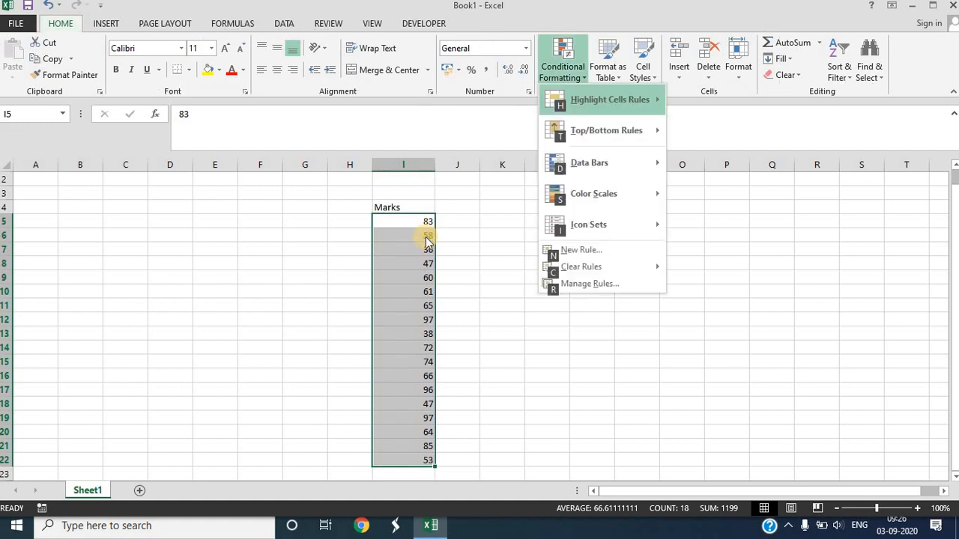
key(h)
key(Down)
key(Down)
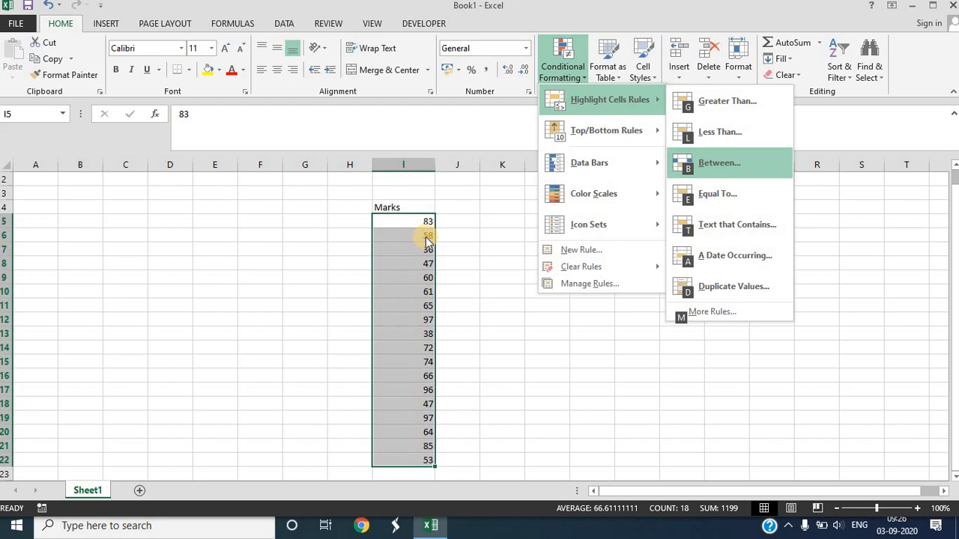
key(Down)
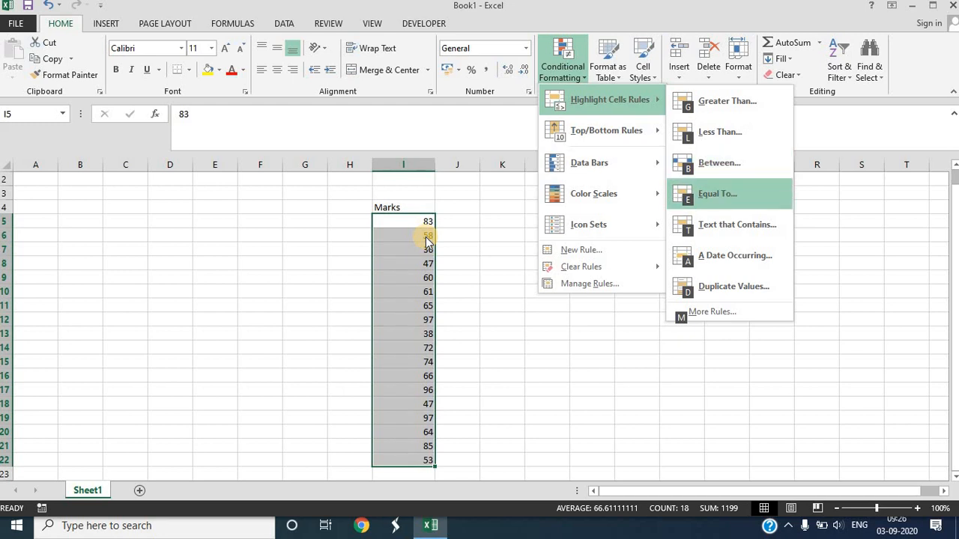
Step: Review the Top/Bottom Rules for the selected marks, from Top 10 Items through Below Average, without applying any
key(Escape)
key(Down)
key(Right)
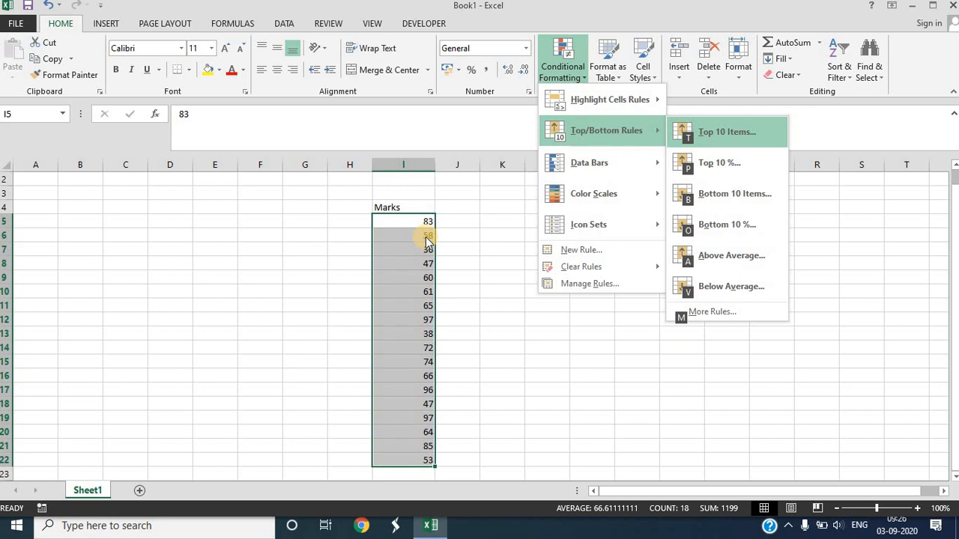
key(Down)
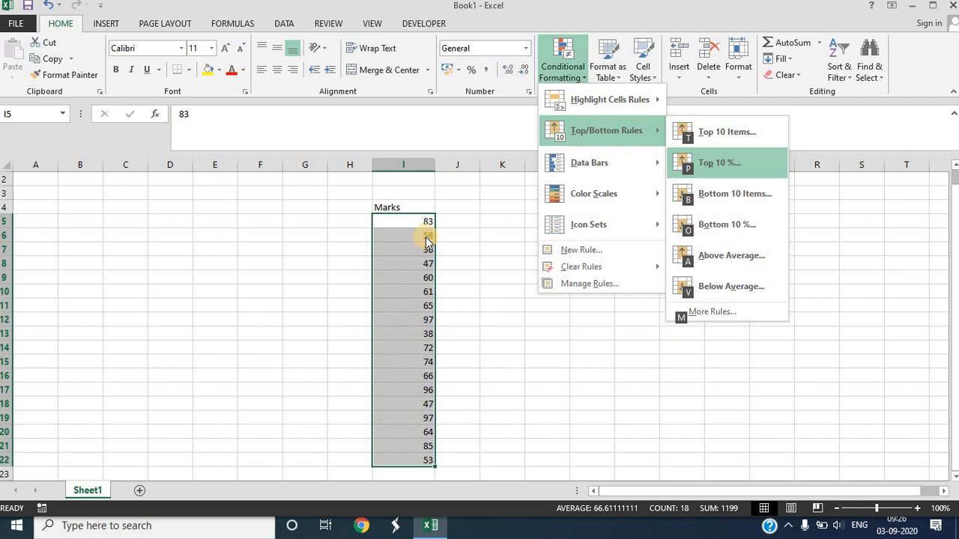
key(Down)
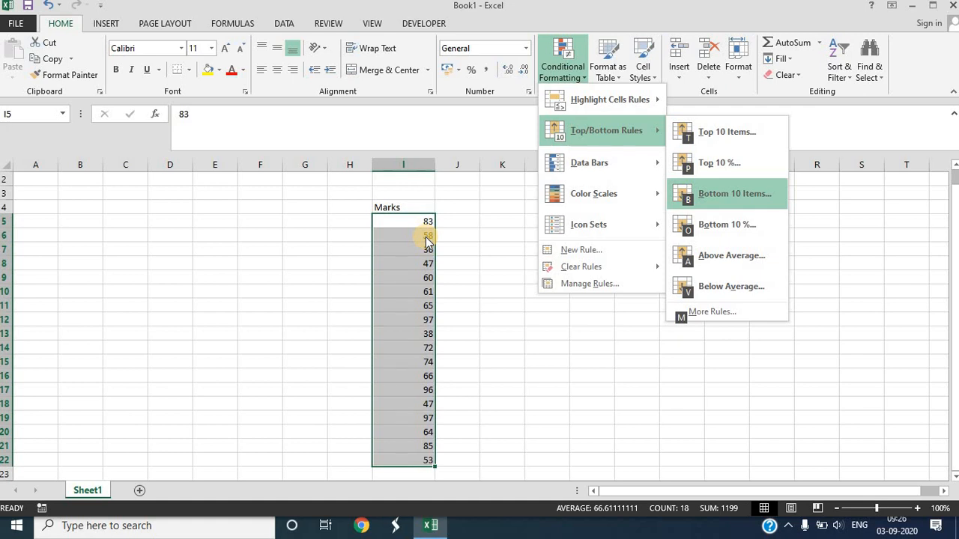
key(Down)
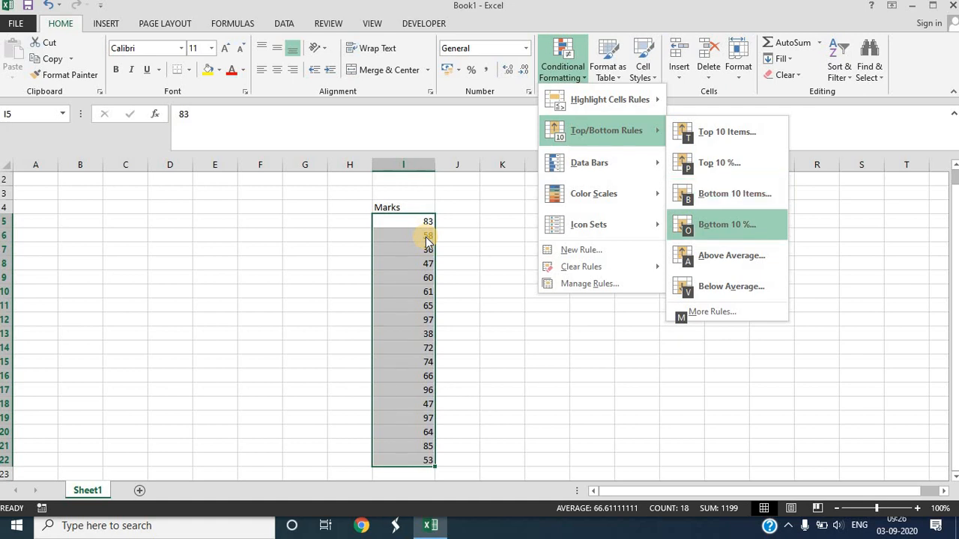
key(Down)
key(Down)
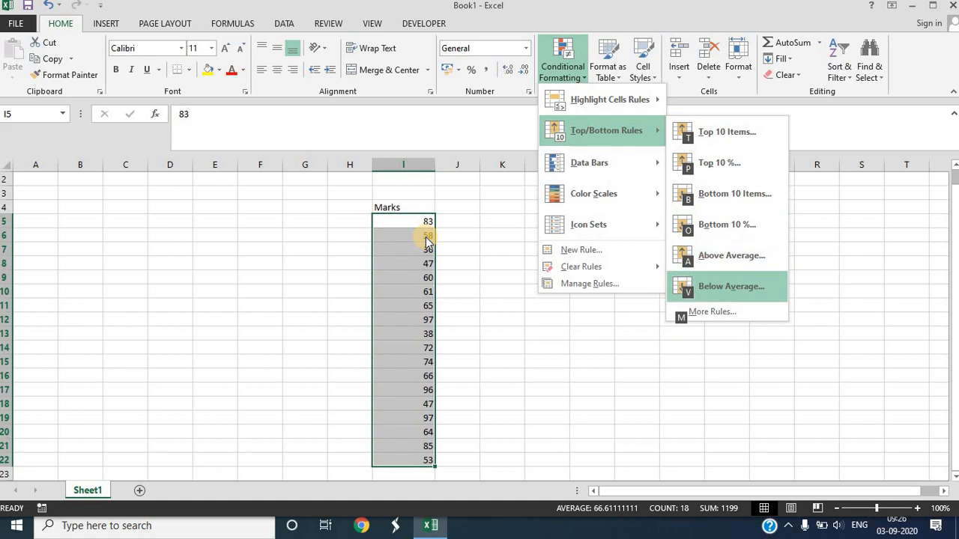
key(Up)
key(Down)
key(Escape)
key(Up)
key(Escape)
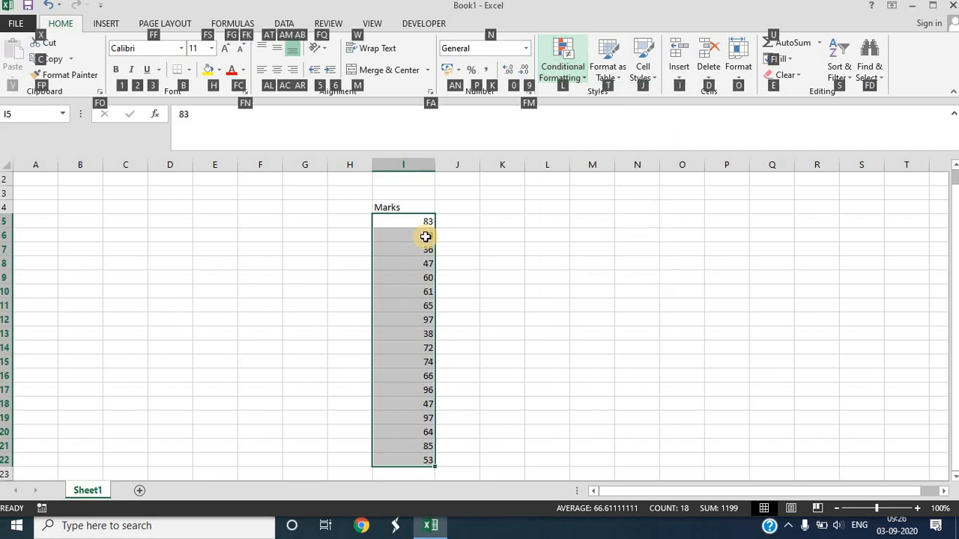
key(Escape)
key(Escape)
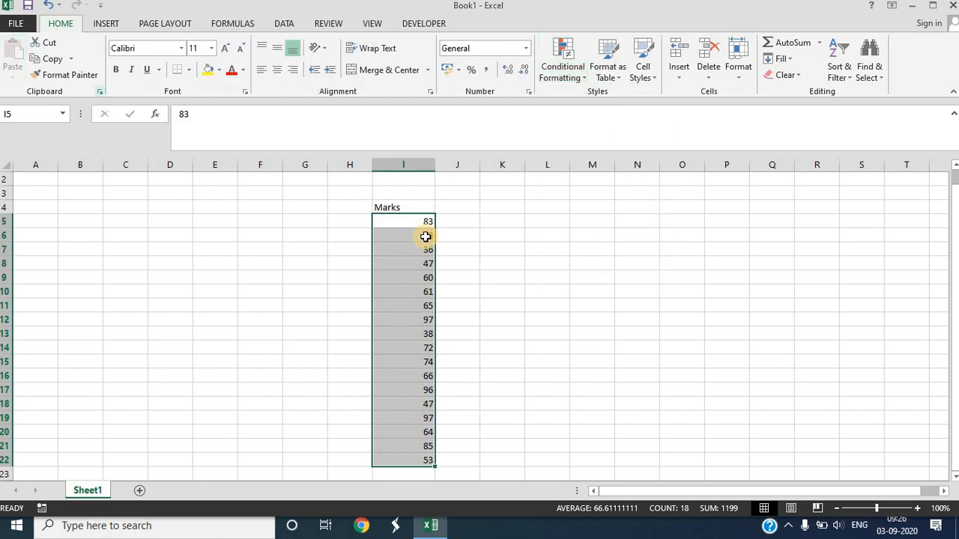
Step: Calculate the average of the marks in I5:I22 in cell K5 with the AVERAGE function
click(507, 237)
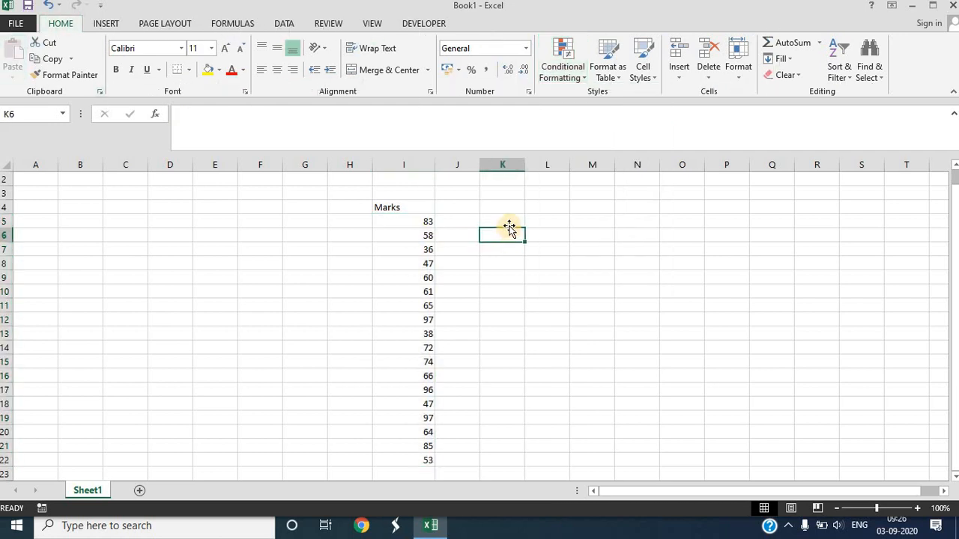
click(510, 221)
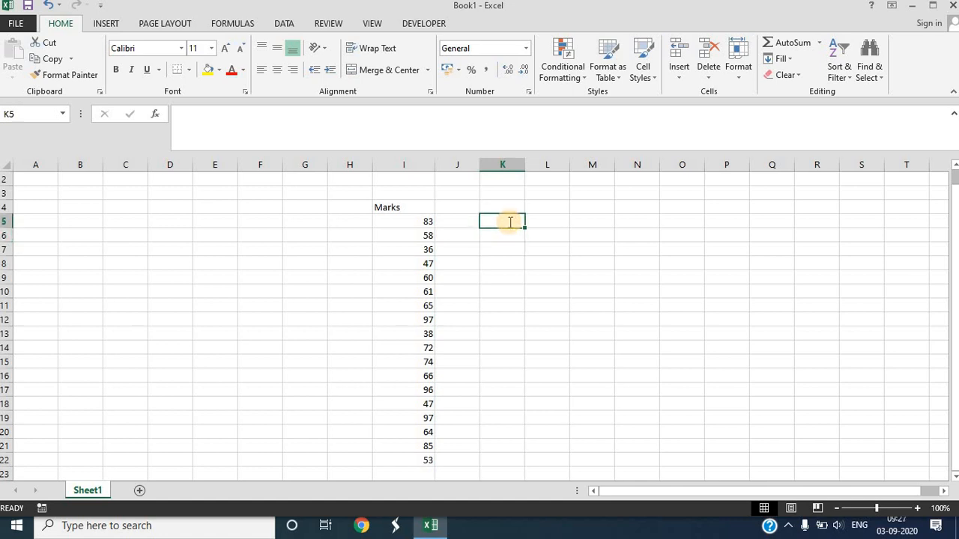
text(=av)
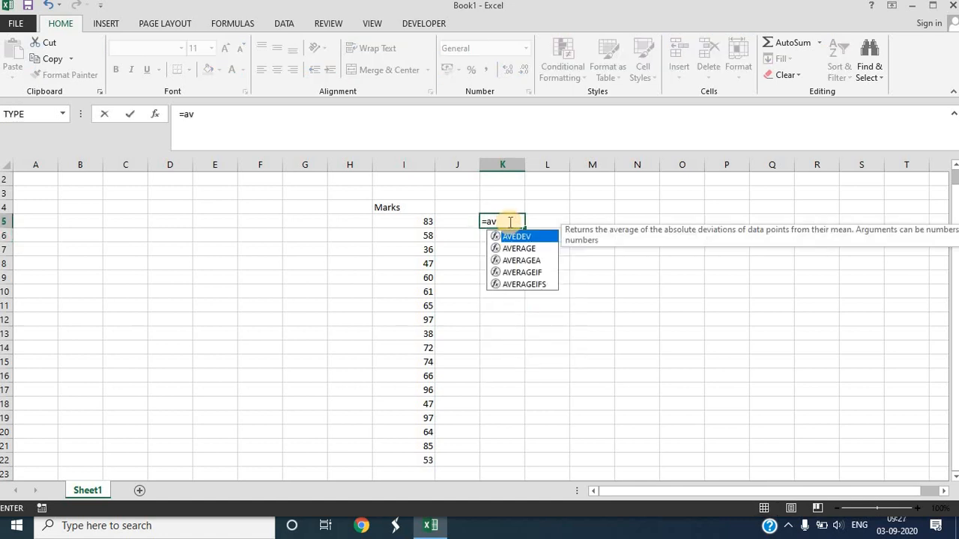
key(Down)
key(Tab)
key(Left)
key(Left)
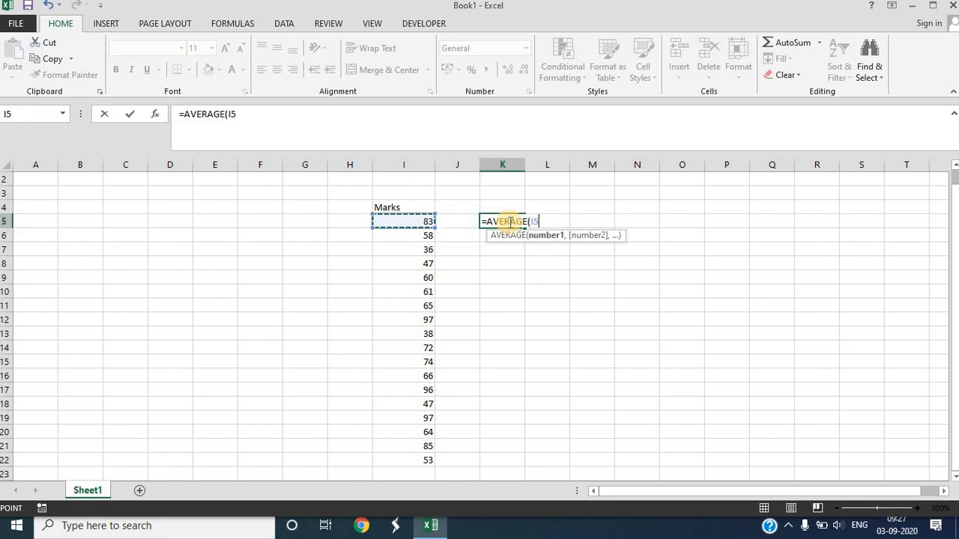
key(ctrl+shift+Down)
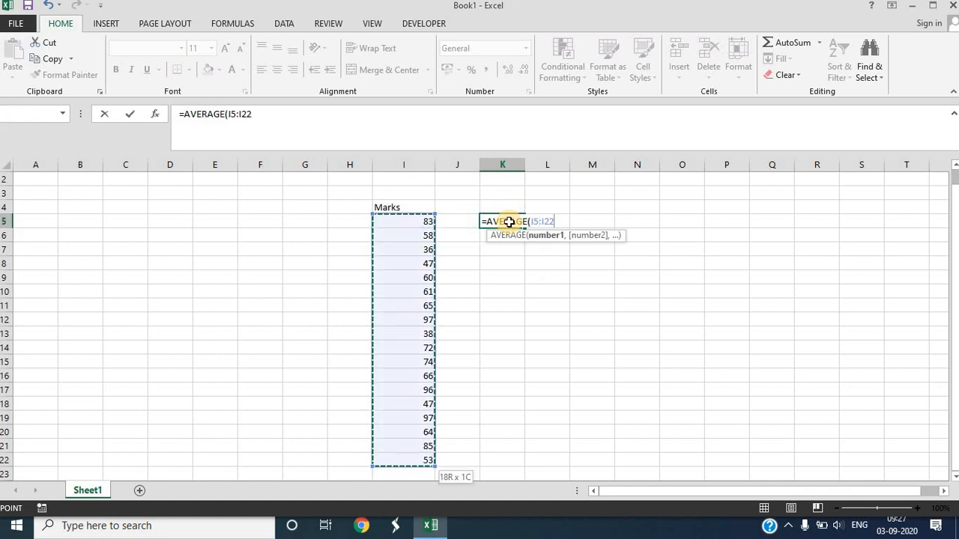
key(Return)
Step: Fill the average in K5 with yellow and reduce its display to two decimal places
click(509, 222)
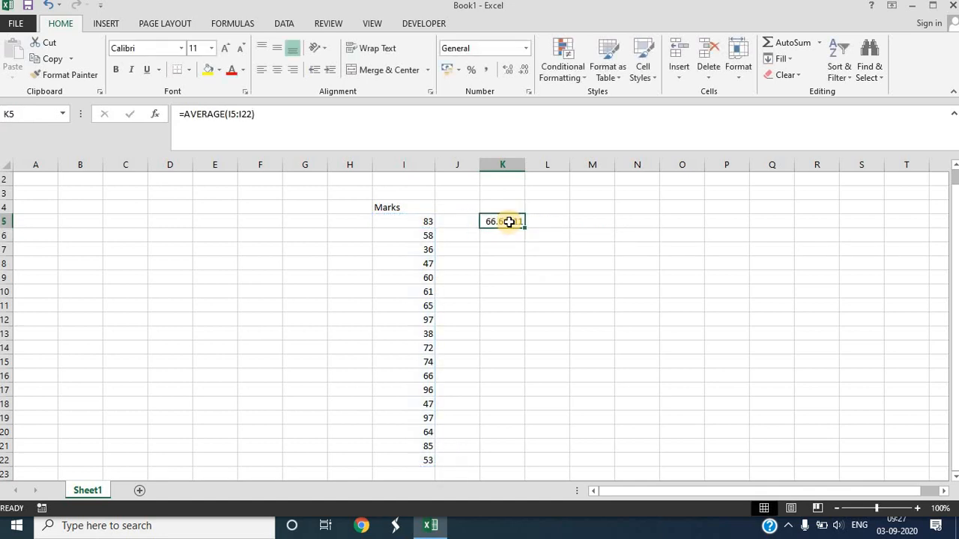
click(208, 69)
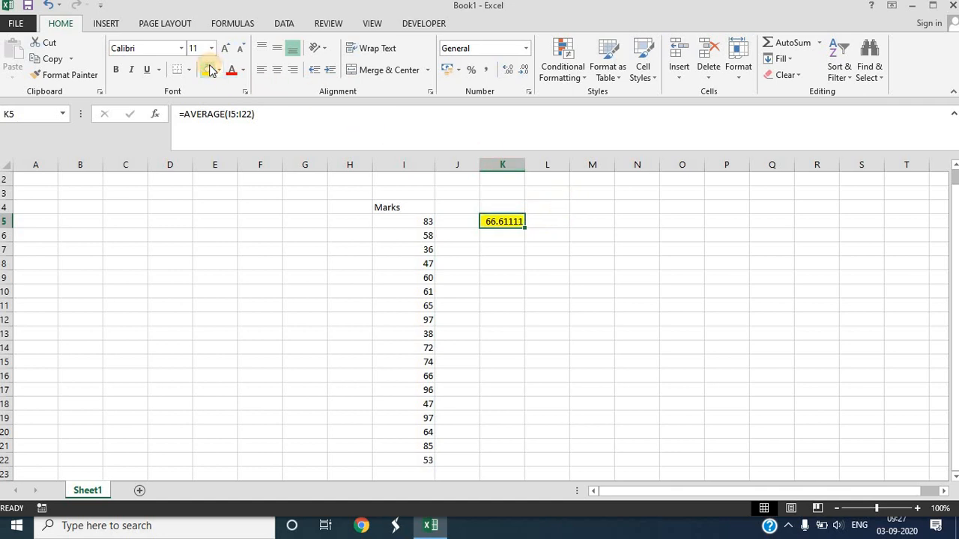
click(471, 69)
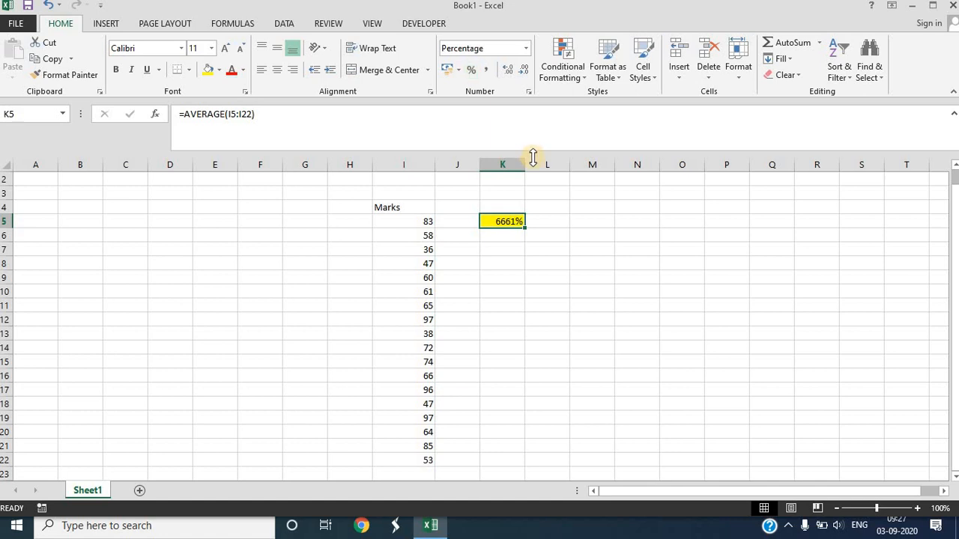
key(ctrl+z)
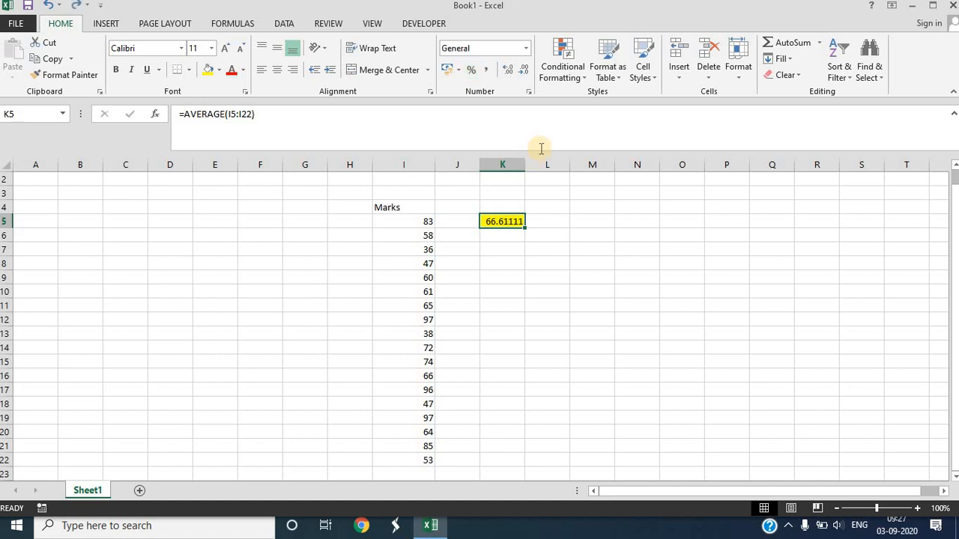
click(525, 69)
click(525, 69)
click(525, 70)
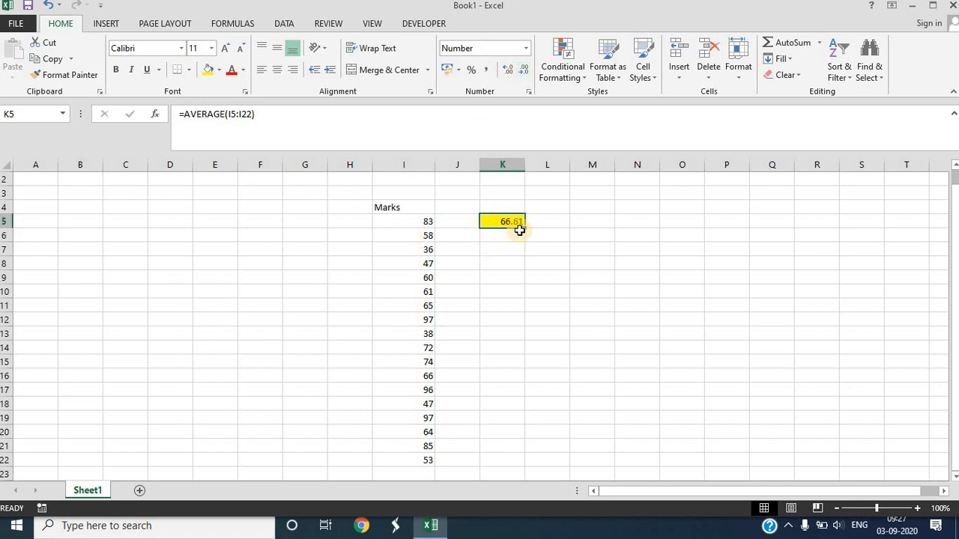
Step: Look through the marks in column I from I5 down to I11 and return to the first mark
click(423, 223)
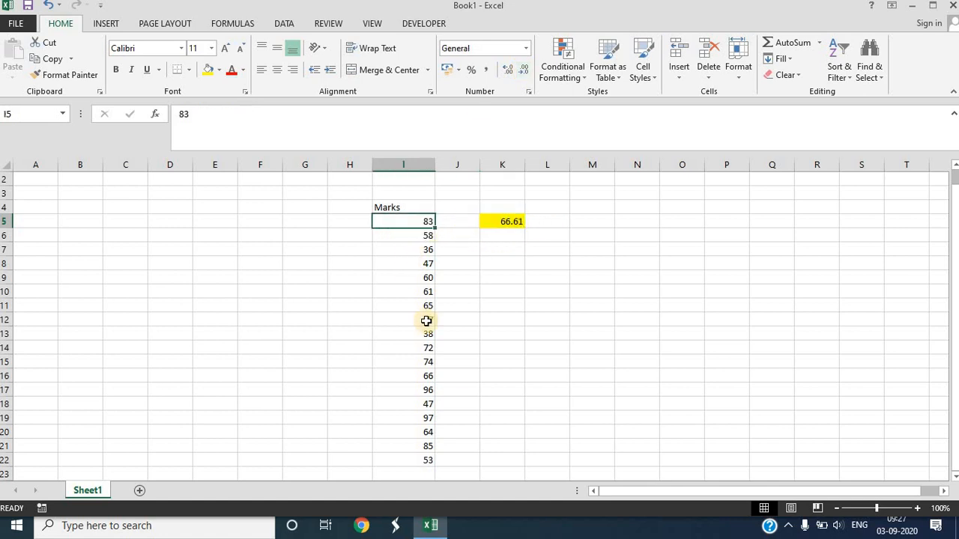
key(Down)
key(Down)
key(Down)
key(Down)
key(Down)
key(Down)
key(Down)
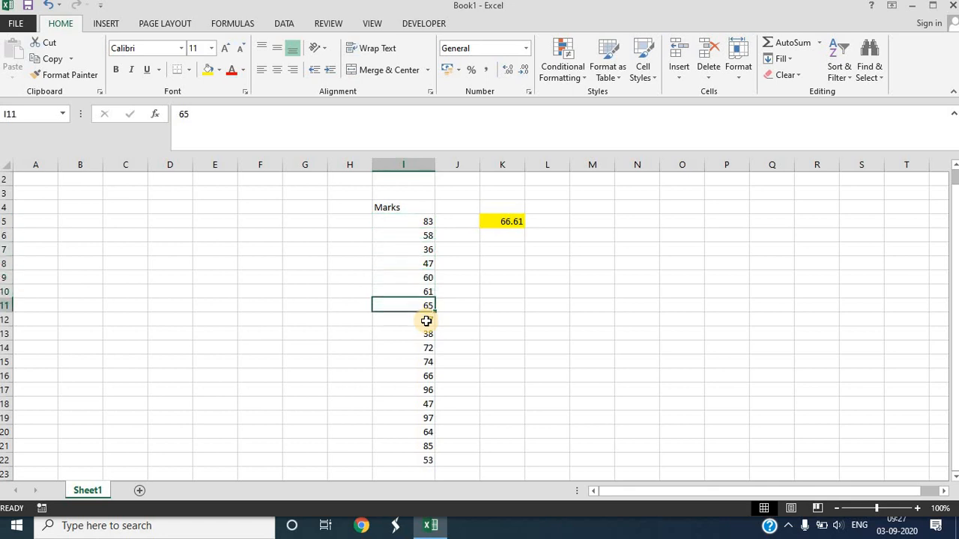
key(Up)
key(Up)
key(Up)
key(Up)
key(Up)
key(Up)
key(Up)
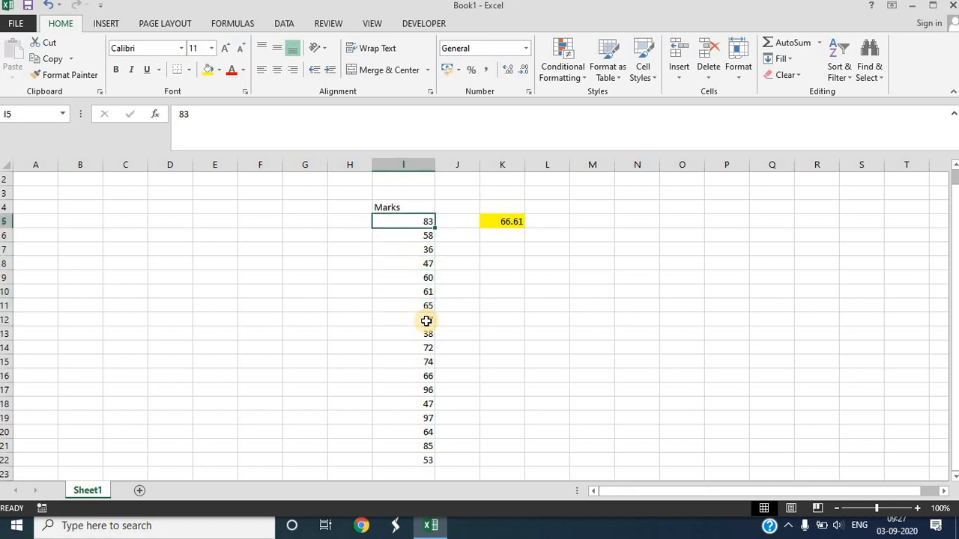
Step: Compare the first few marks in column I with the average in K5
key(Down)
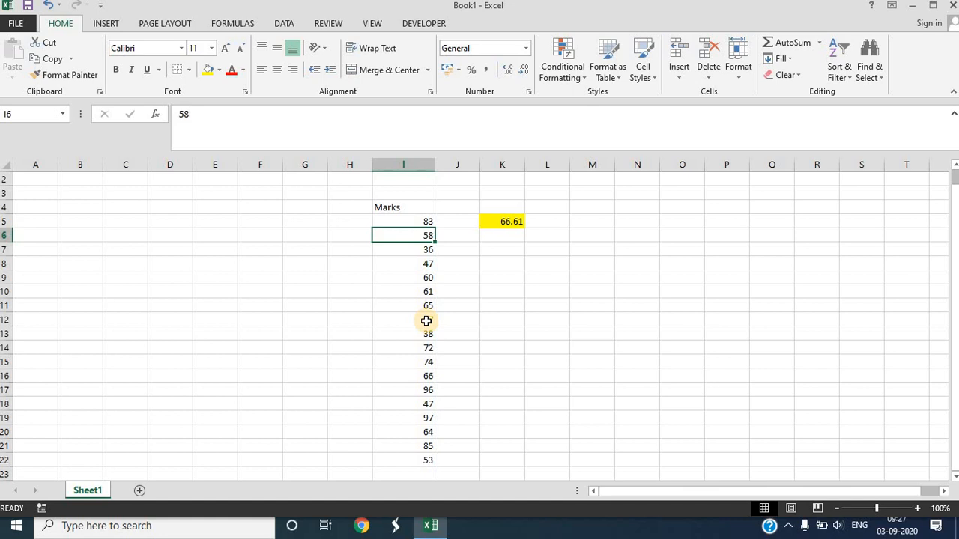
key(Up)
key(Up)
key(Right)
key(Right)
key(Down)
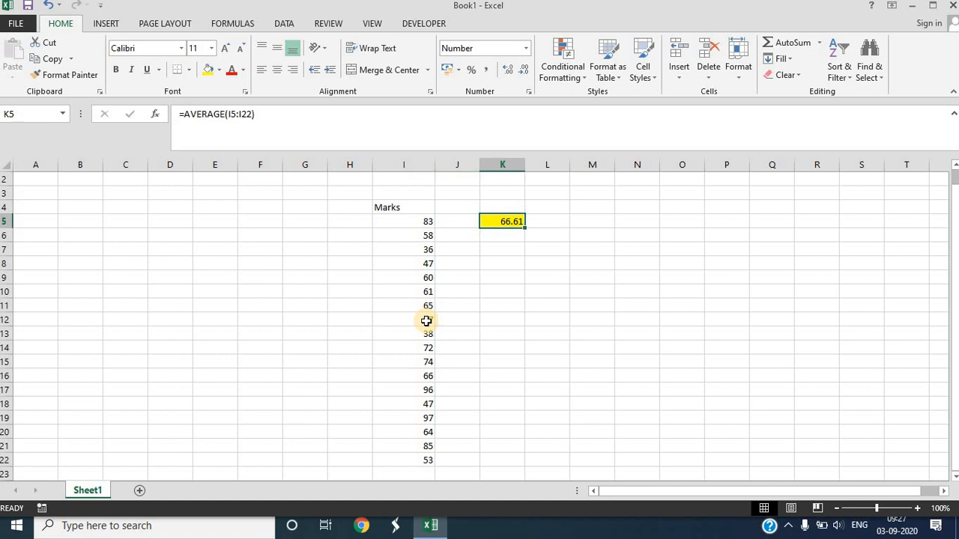
key(Down)
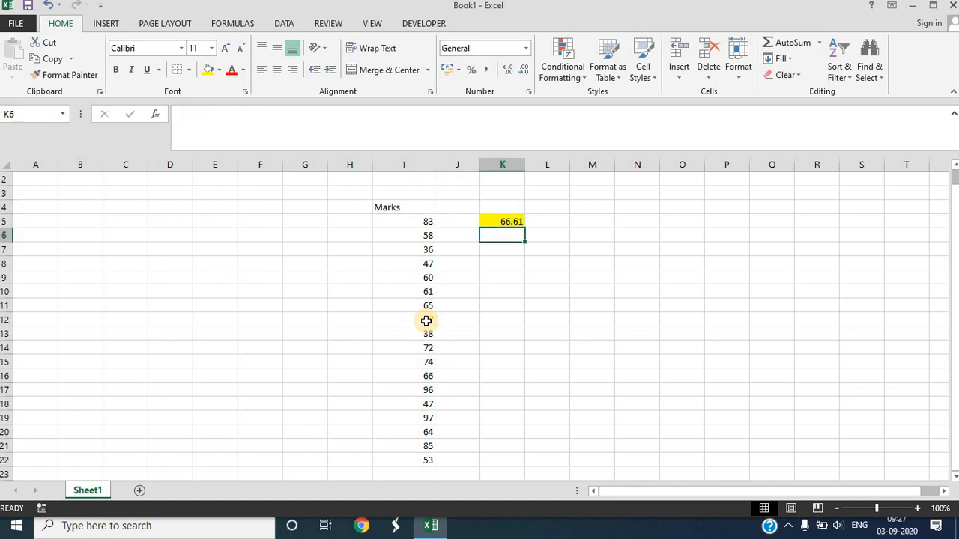
key(Up)
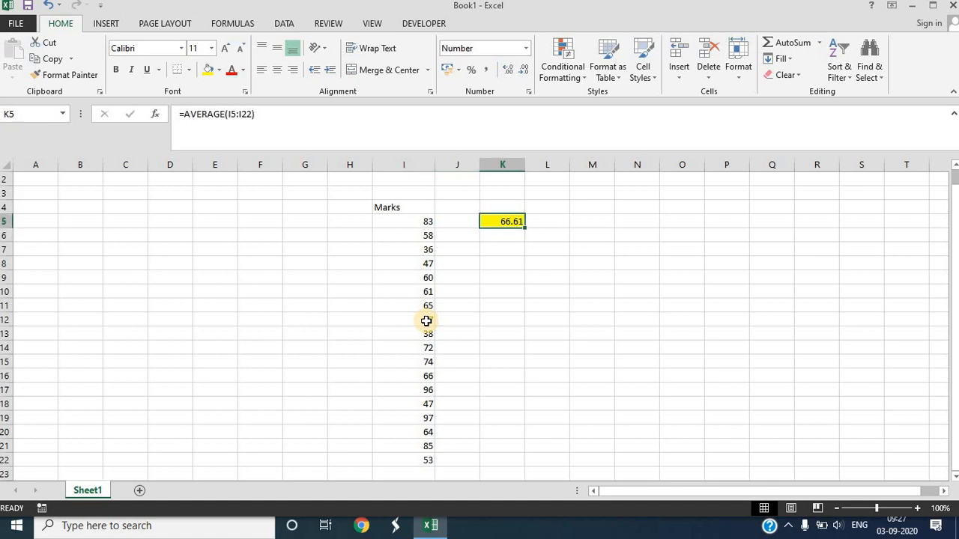
key(Left)
key(Left)
key(Down)
key(Down)
key(Down)
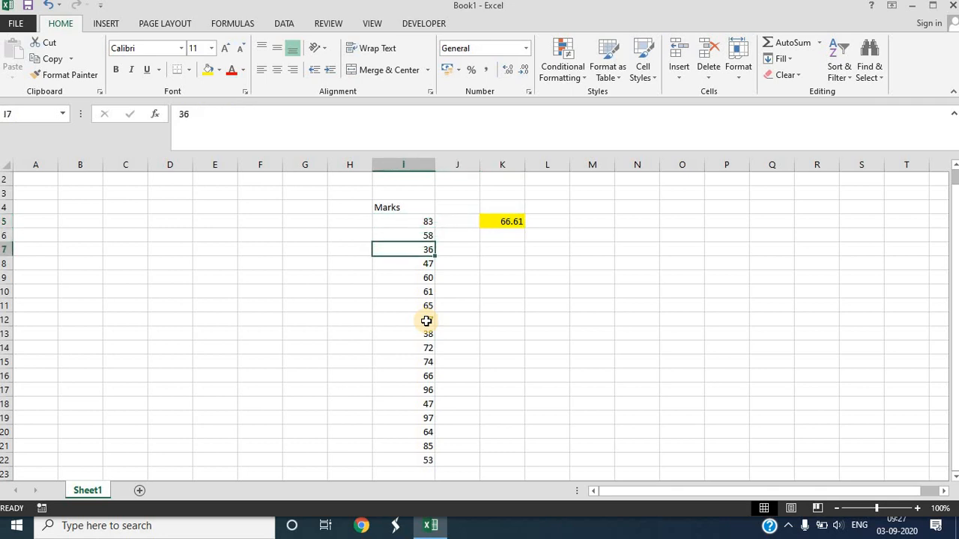
key(Up)
key(Up)
key(Up)
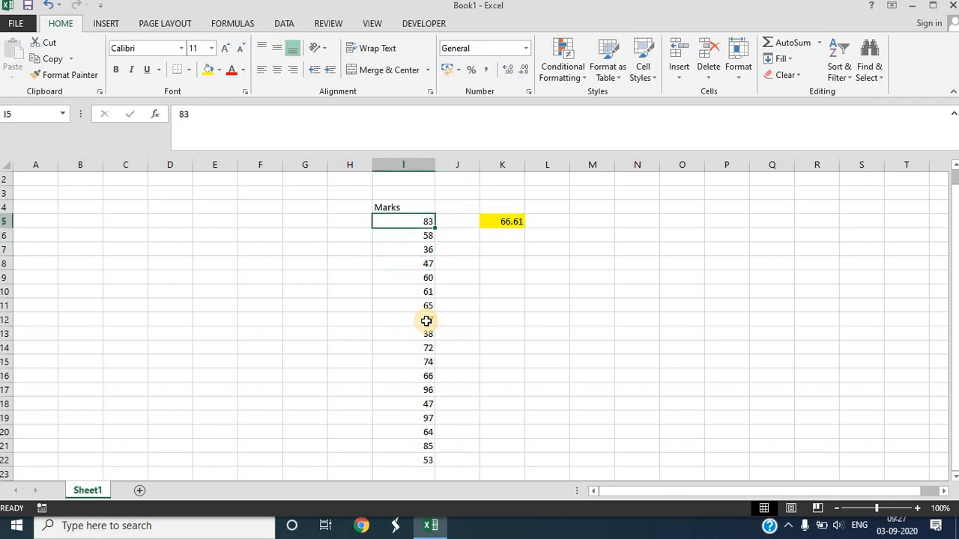
Step: Start an Above Average conditional formatting rule from the Top/Bottom Rules for the marks in I5:I22
key(ctrl+shift+Down)
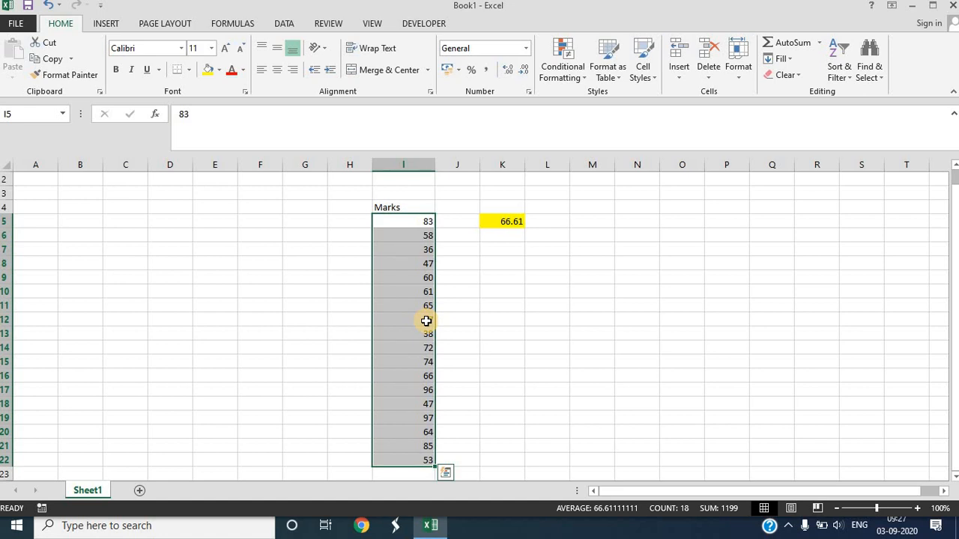
key(alt+h)
key(l)
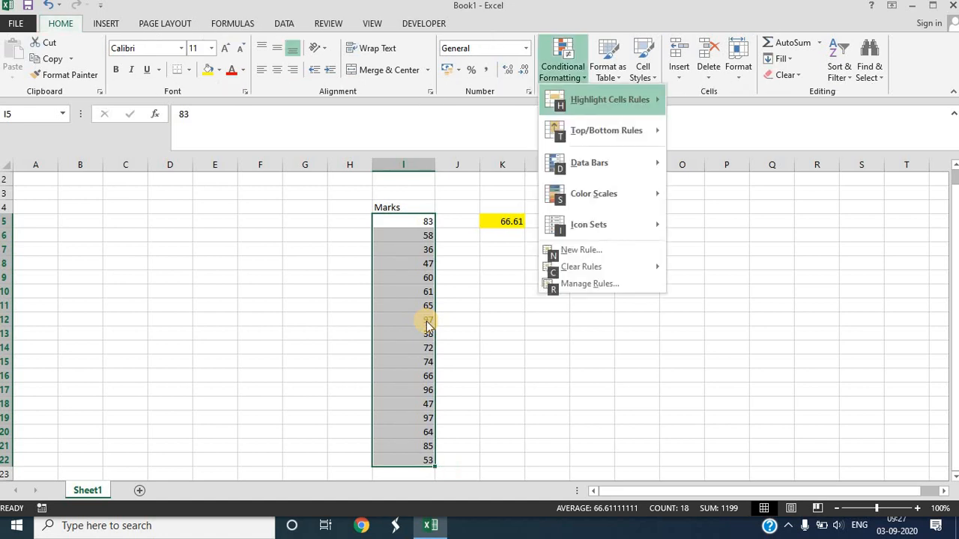
key(Down)
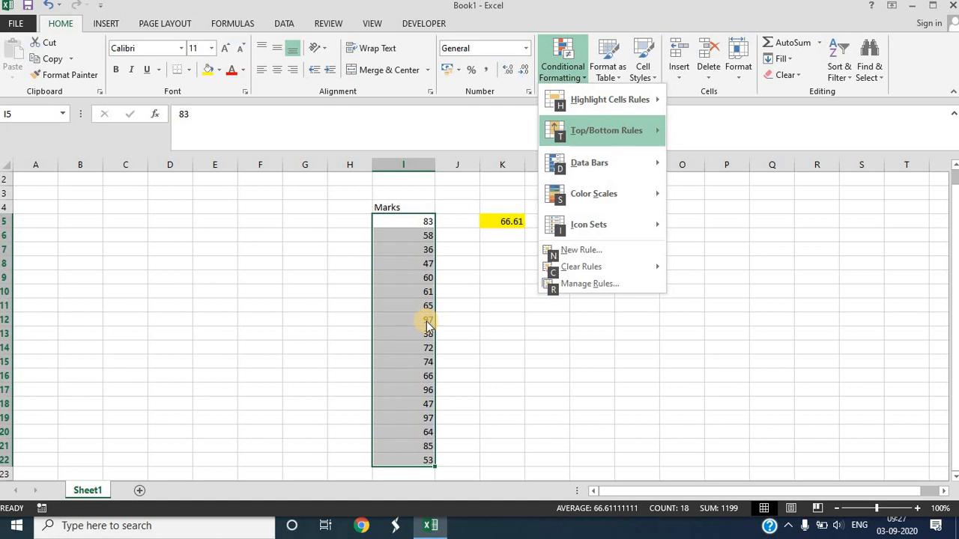
key(Right)
key(Down)
key(Down)
key(Down)
key(Down)
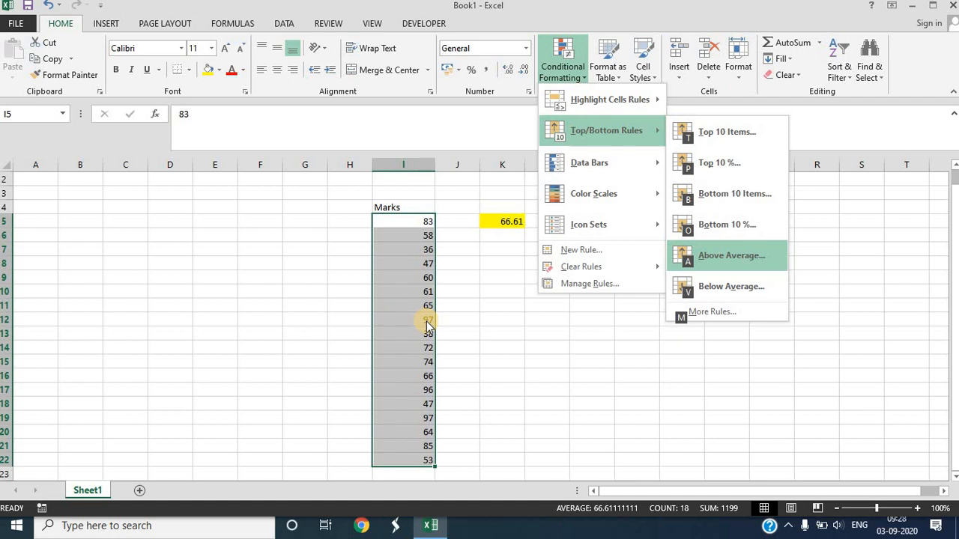
key(Return)
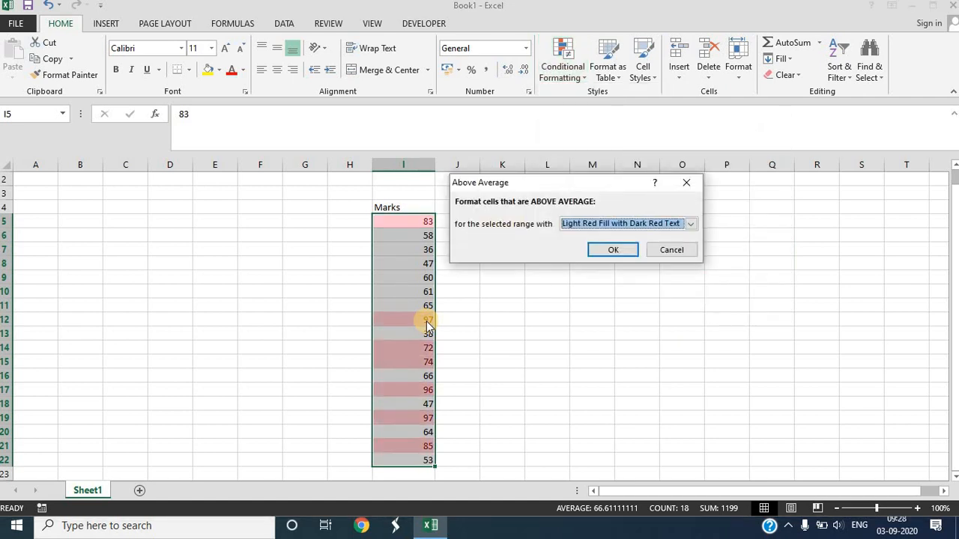
Step: Try Green Fill with Dark Green Text as the format for the above-average marks
key(alt+Down)
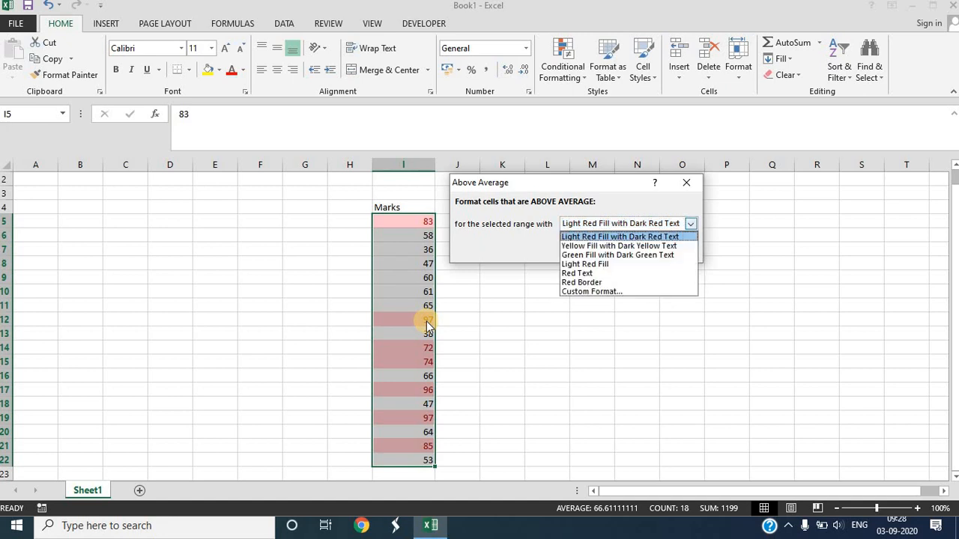
key(Down)
key(Down)
key(Return)
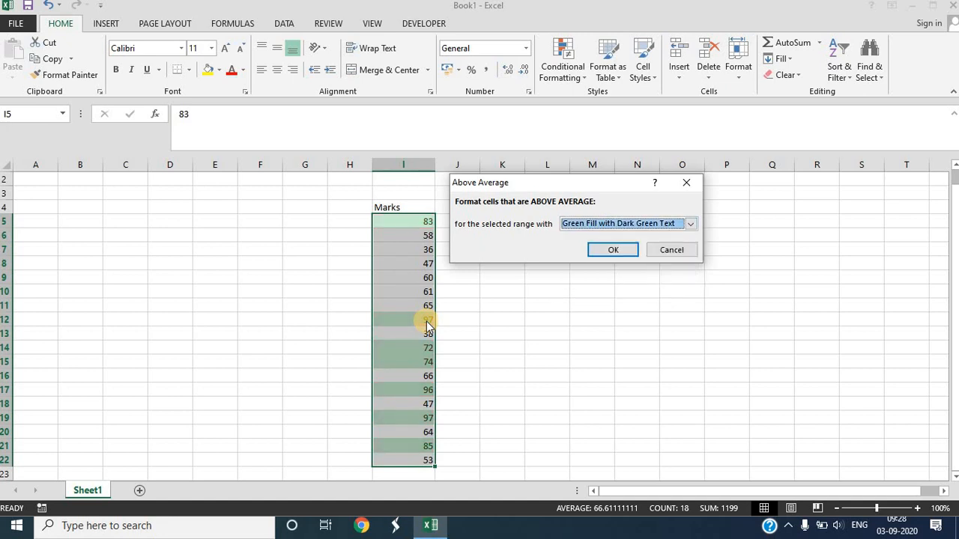
Step: Set the Above Average rule's format to Yellow Fill with Dark Yellow Text and apply it to the marks
key(alt+Down)
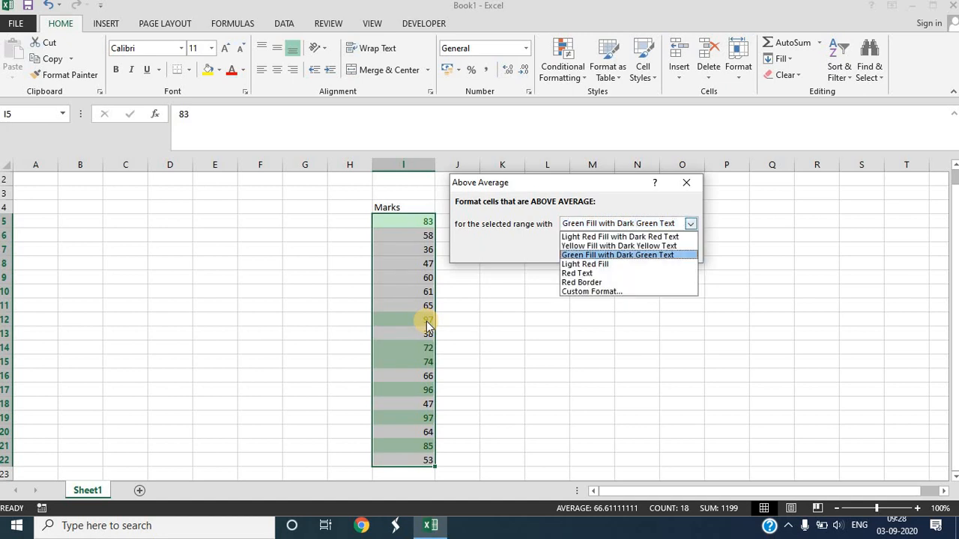
key(Up)
key(Return)
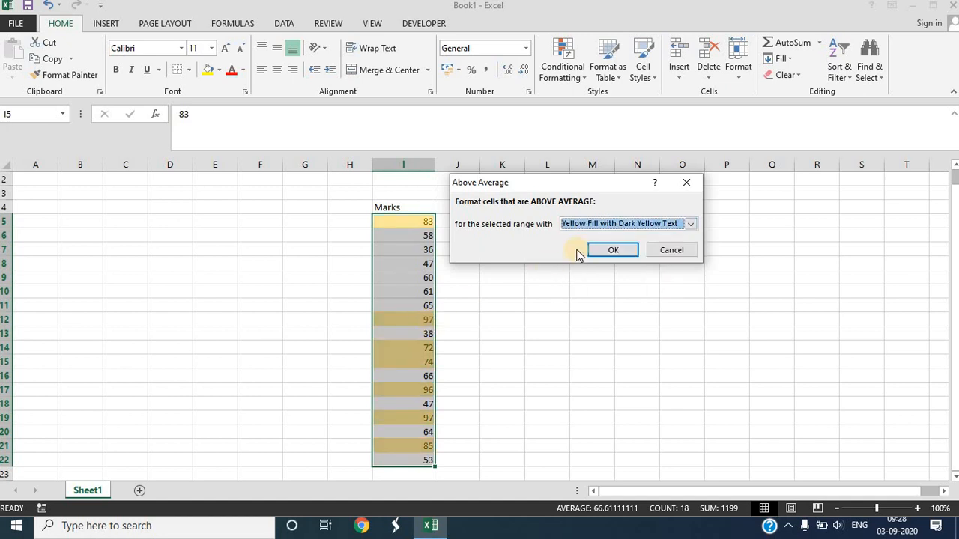
click(612, 250)
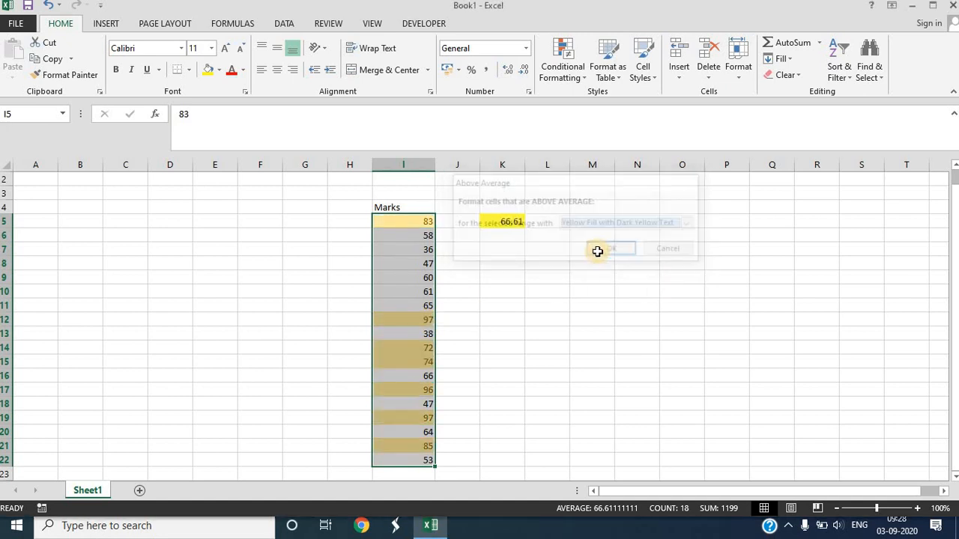
Step: Check the highlighted above-average marks in column I one by one, from I5 to I19
click(559, 301)
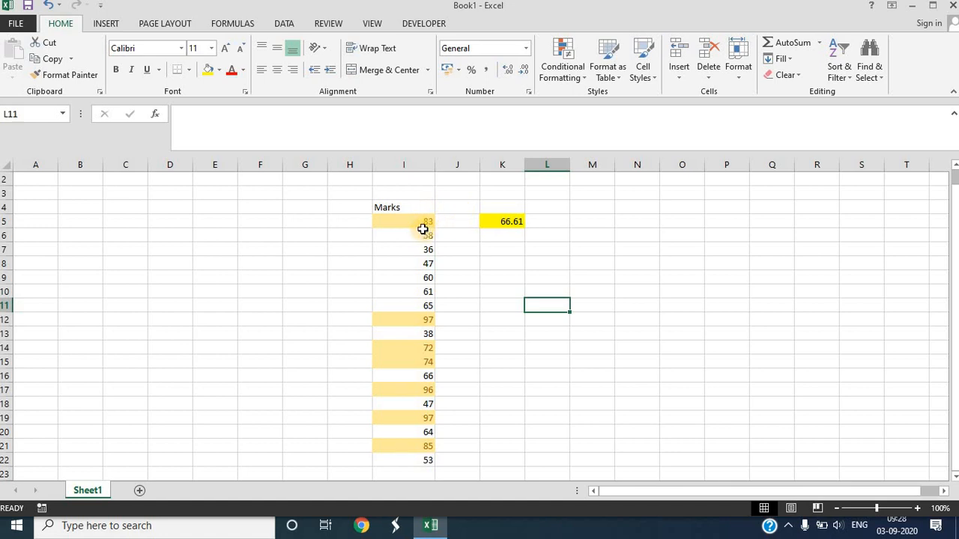
click(425, 222)
click(397, 323)
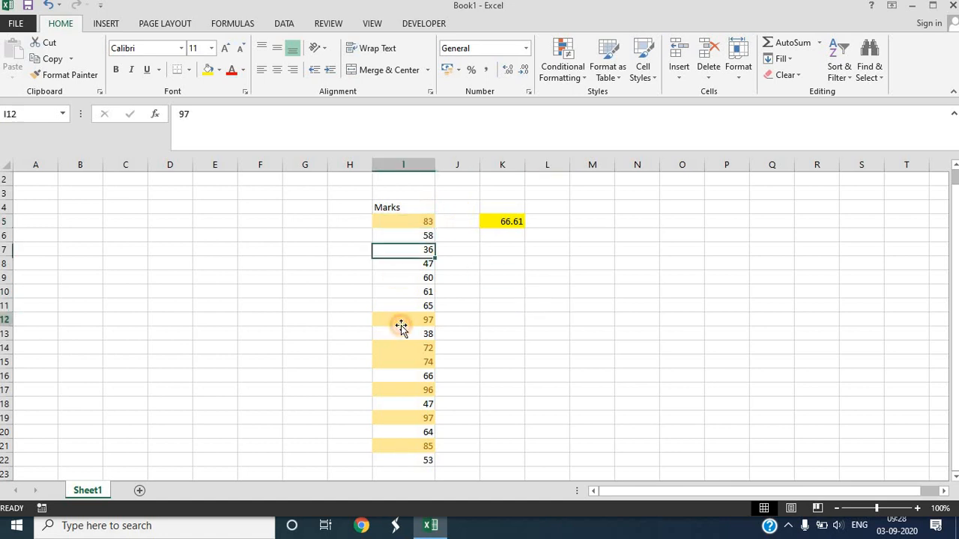
click(400, 350)
click(400, 362)
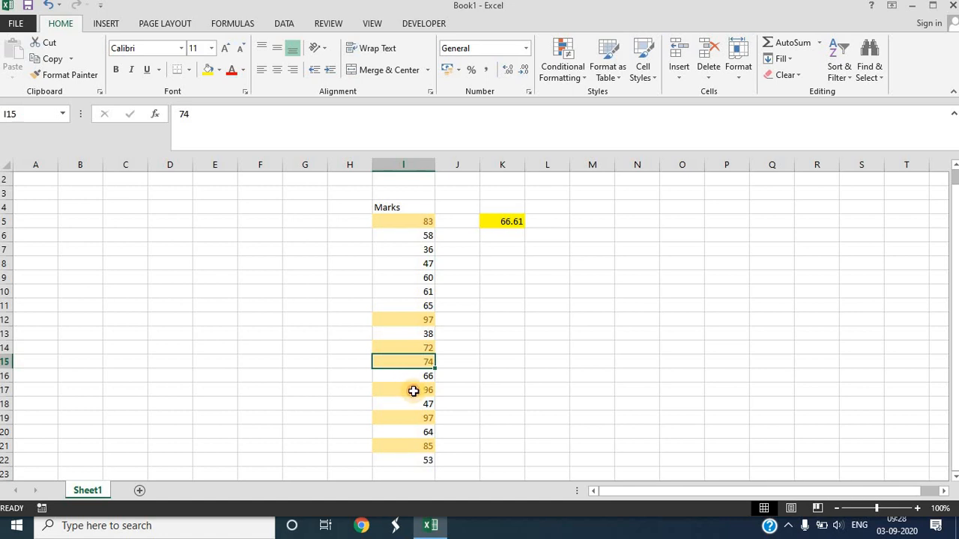
click(411, 391)
click(414, 416)
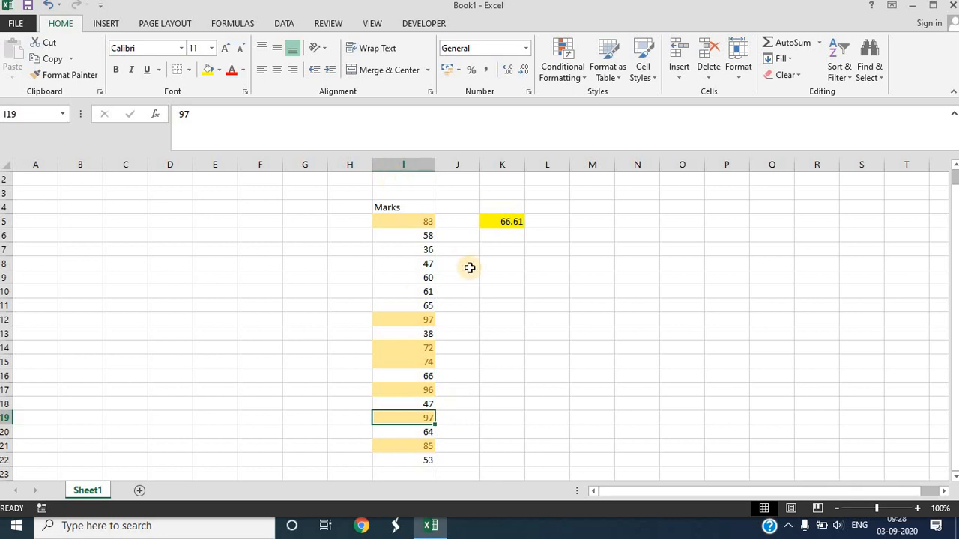
Step: Clear the conditional formatting rules from the marks in I5:I22
click(426, 222)
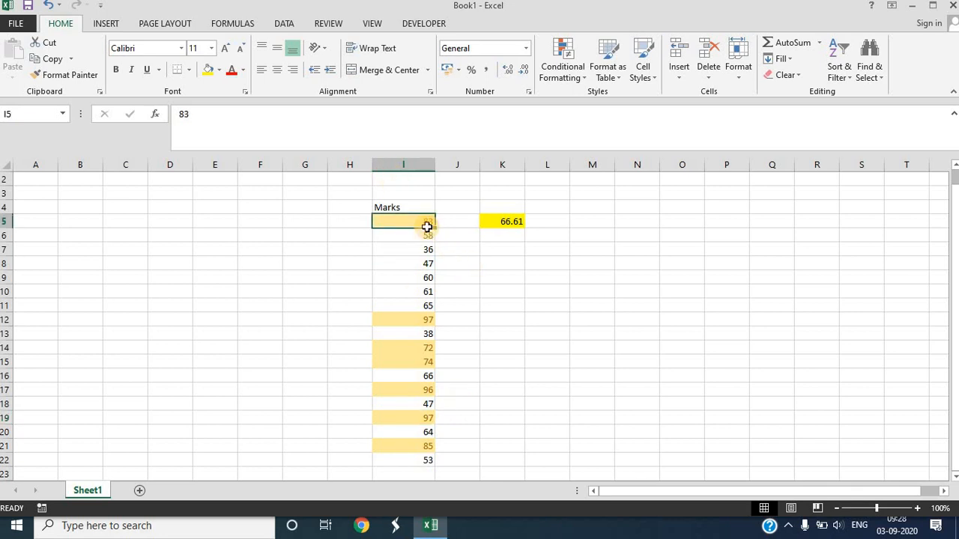
key(ctrl+shift+Down)
key(alt)
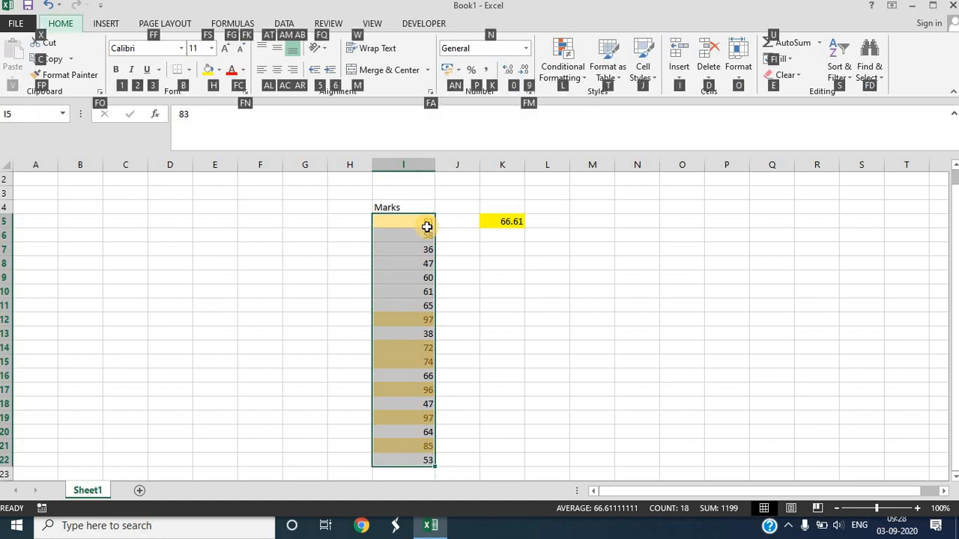
key(l)
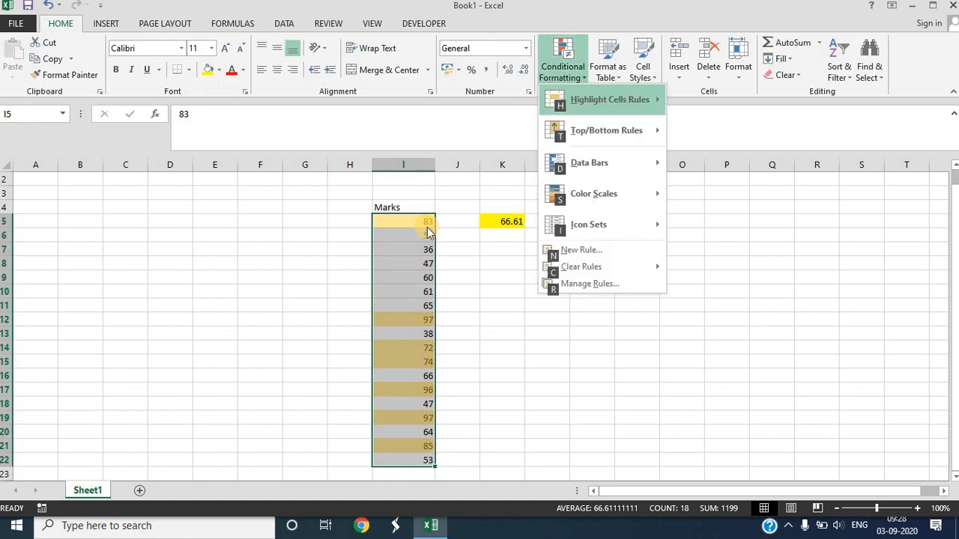
key(Down)
key(Down)
key(Down)
key(Down)
key(Down)
key(Down)
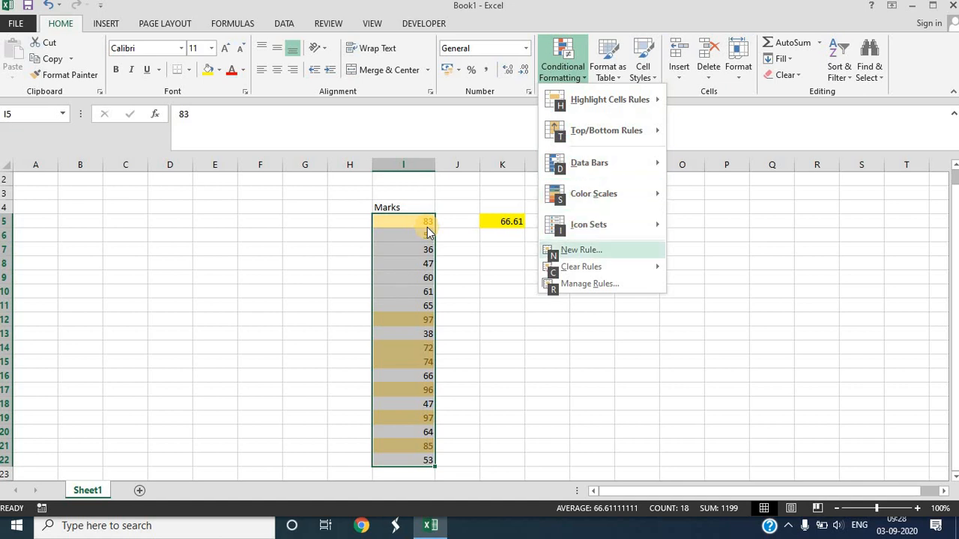
key(Right)
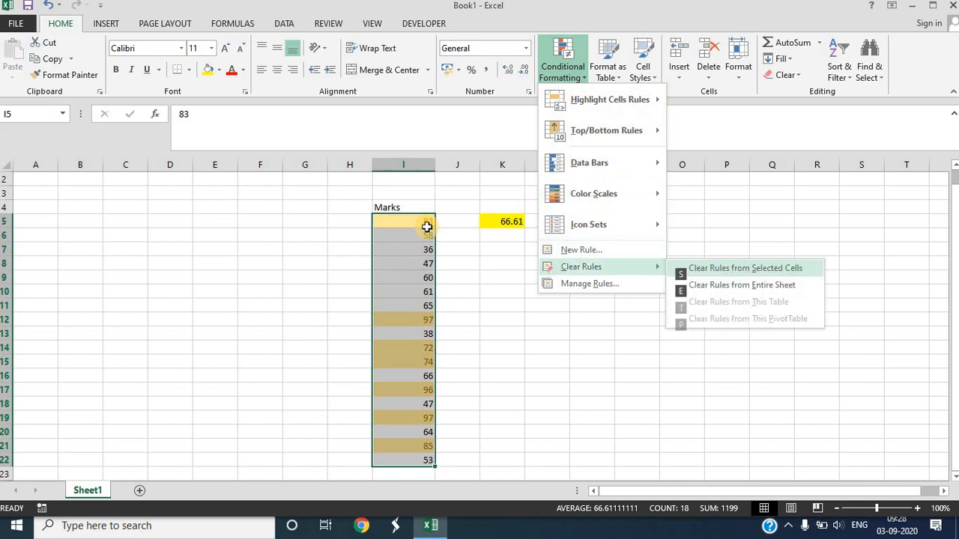
key(Return)
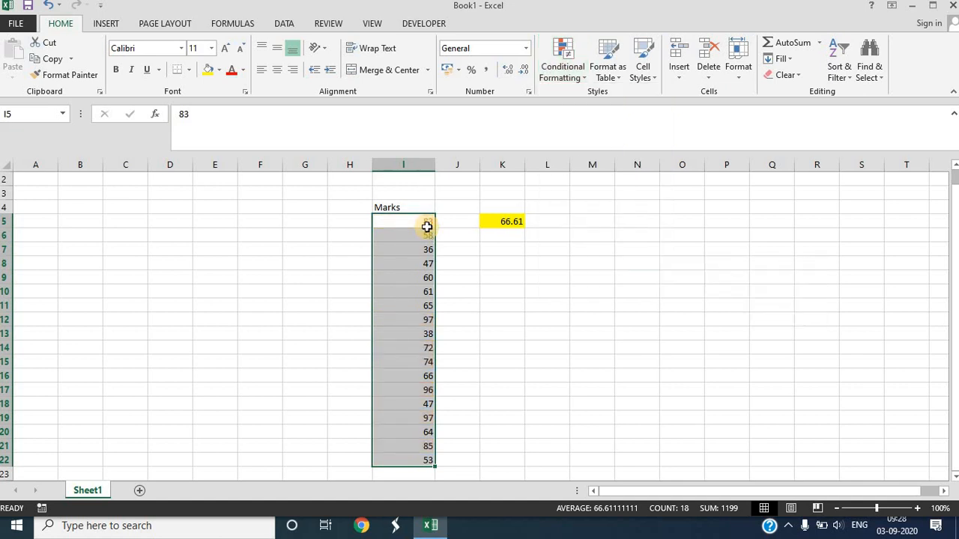
Step: Examine the More Rules options of the Top/Bottom Rules for the marks, and leave without creating a rule
key(alt)
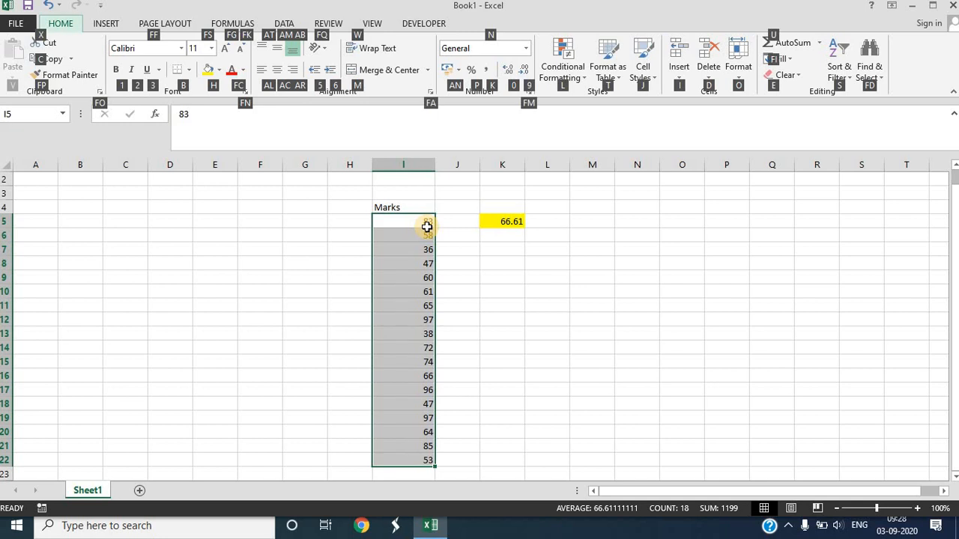
key(l)
key(Down)
key(Right)
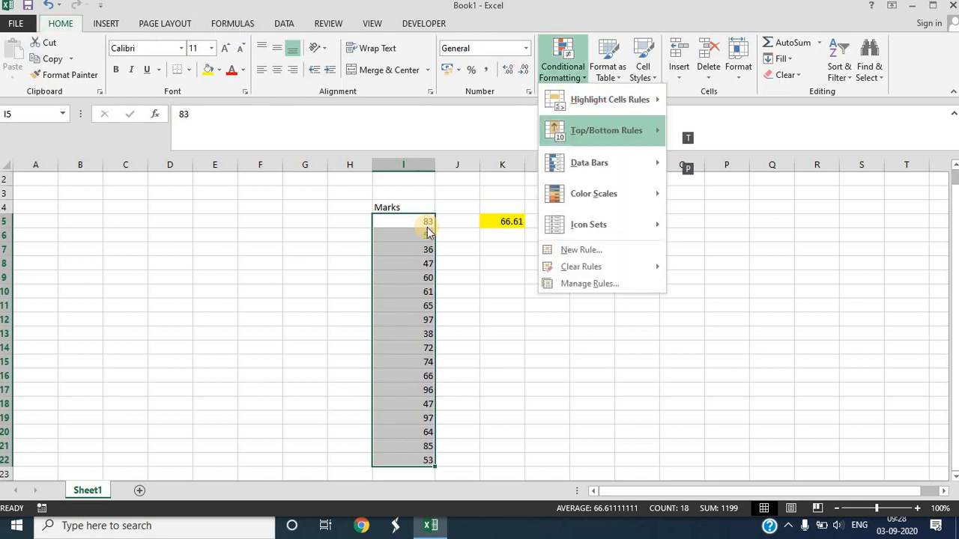
key(Down)
key(Down)
key(Down)
key(Down)
key(Down)
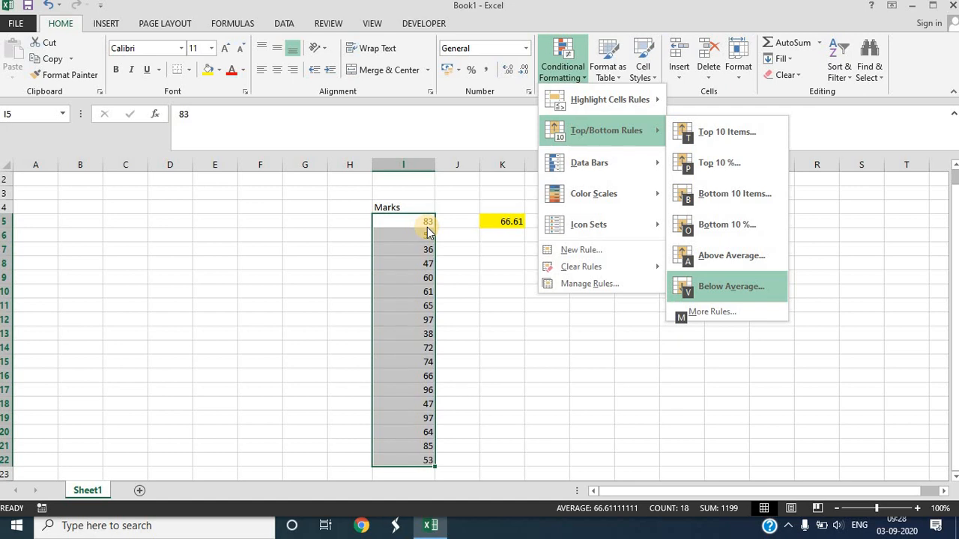
key(Down)
key(Return)
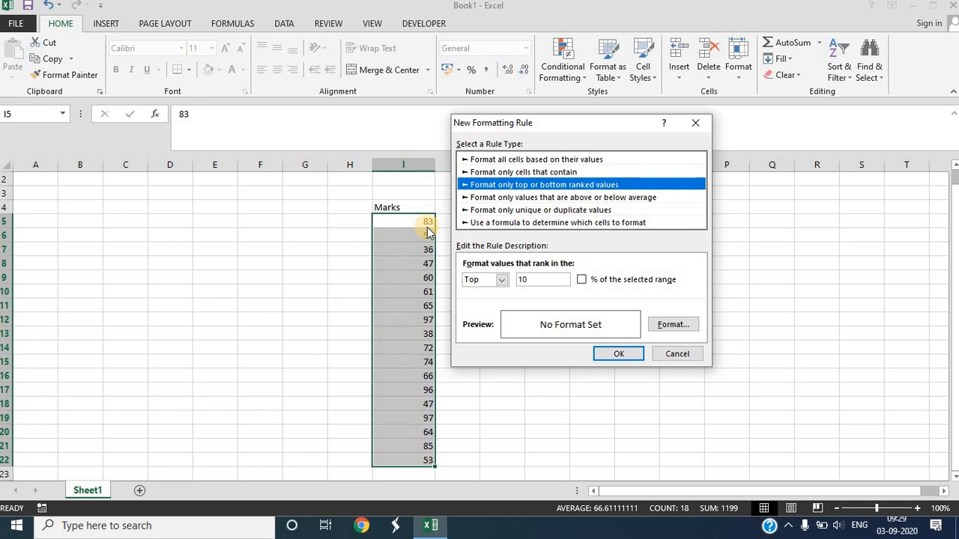
key(Escape)
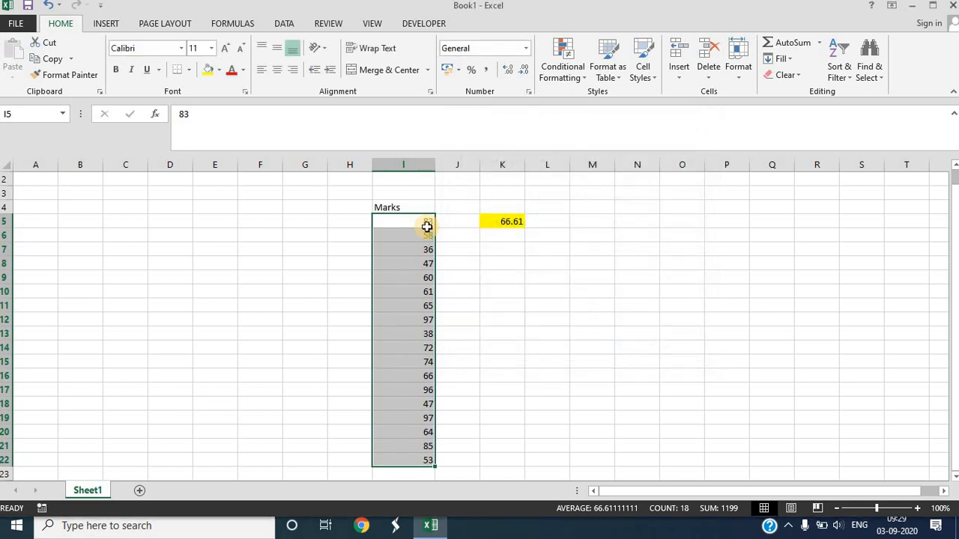
Step: Look at the gradient and solid fill Data Bars available for the marks, without applying one
key(alt)
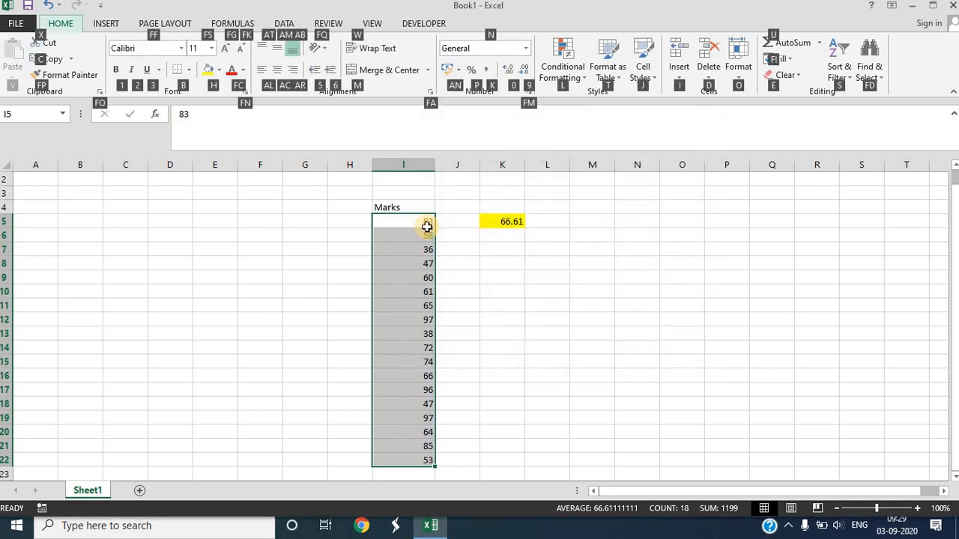
key(l)
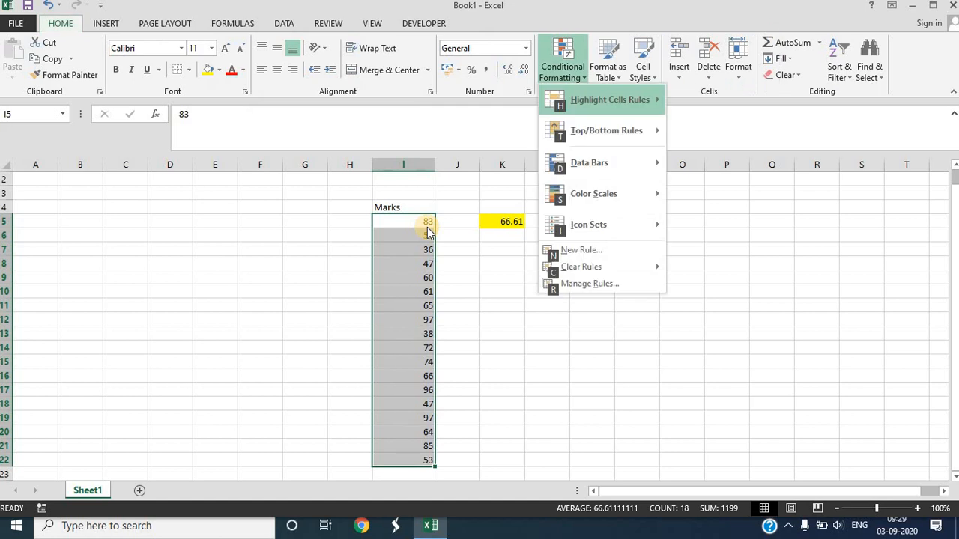
key(Down)
key(Down)
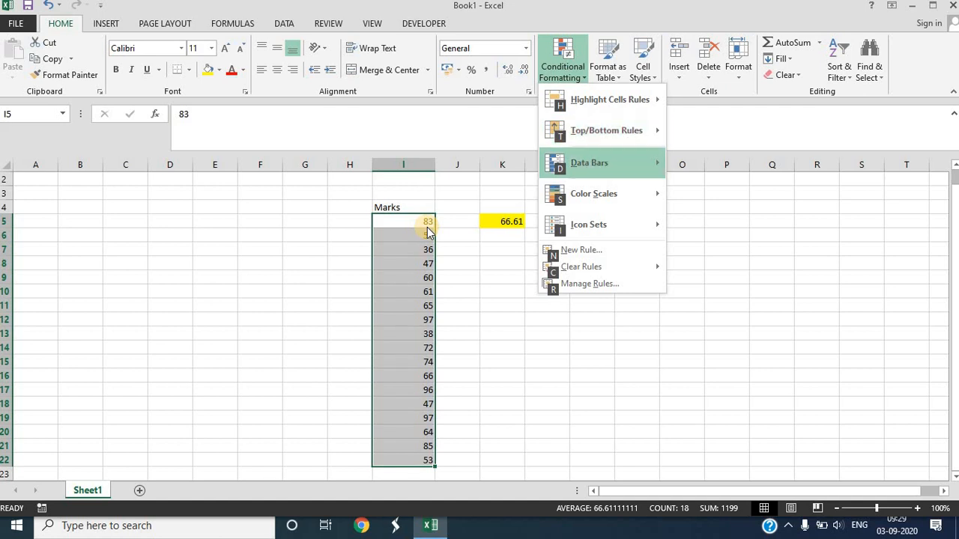
key(Right)
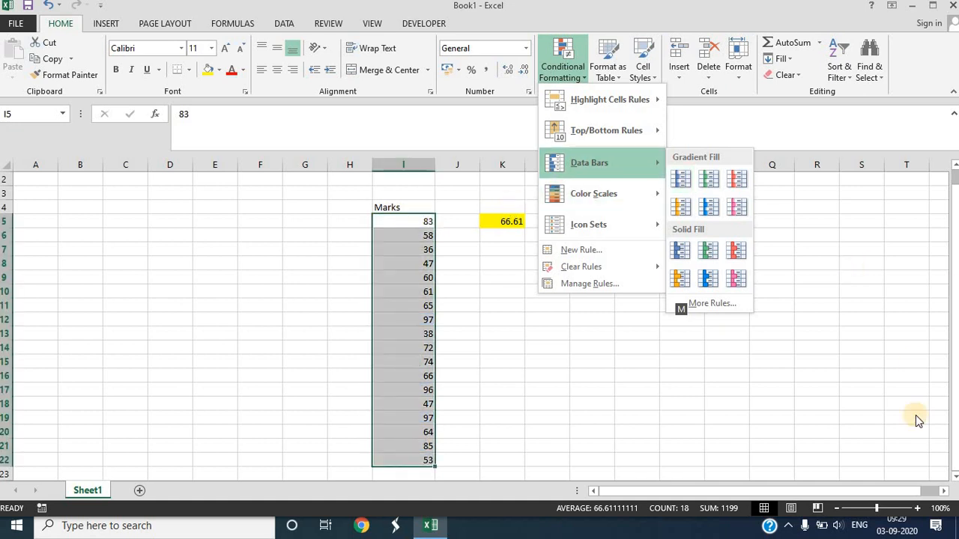
click(595, 339)
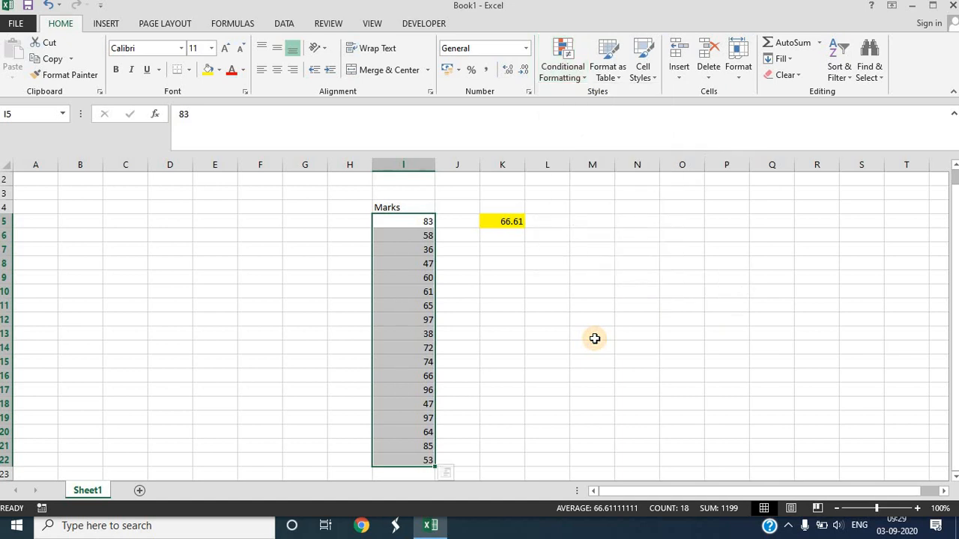
Step: Set the worksheet zoom to a custom 150%
key(alt+v)
key(z)
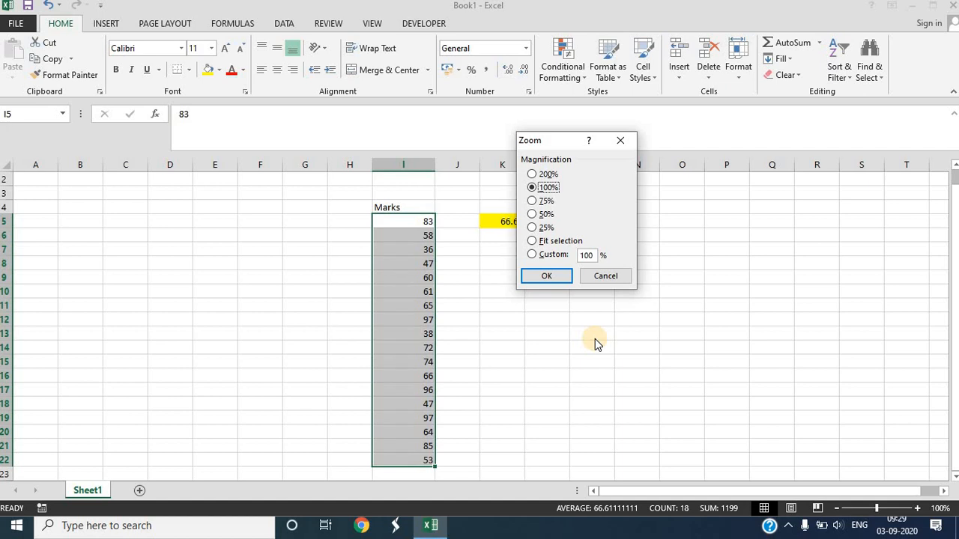
key(Up)
key(Down)
key(Down)
key(Down)
key(Down)
key(Down)
key(Down)
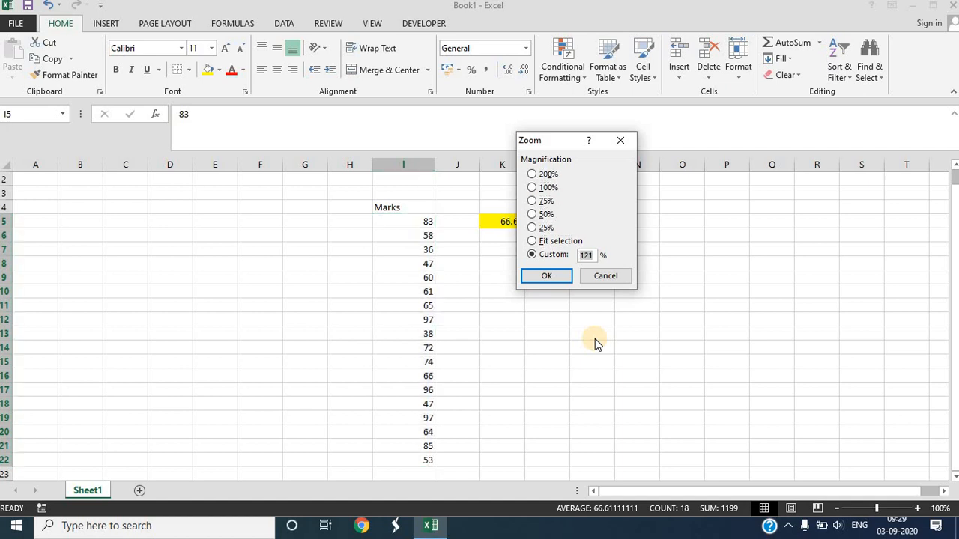
text(150)
key(Return)
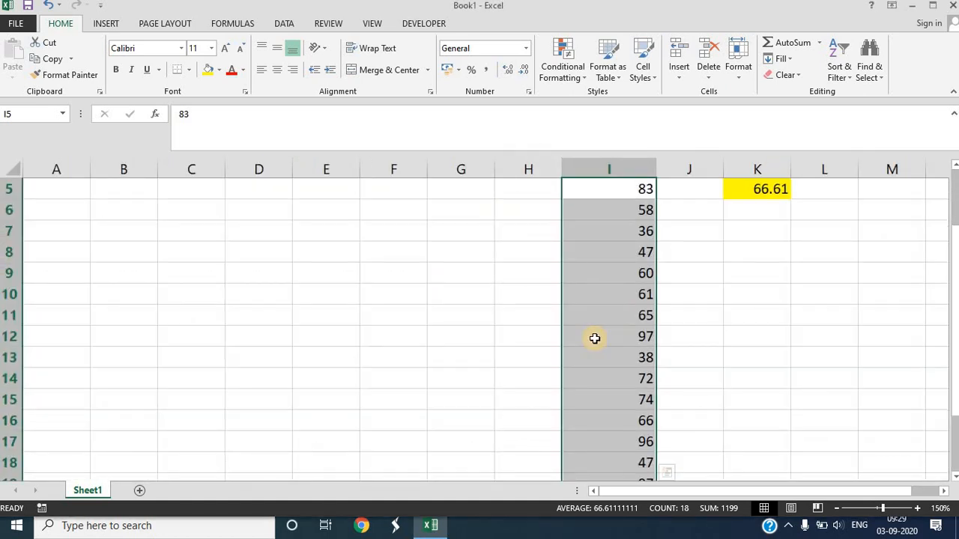
Step: Set the worksheet zoom to a custom 120%
key(alt)
key(v)
key(z)
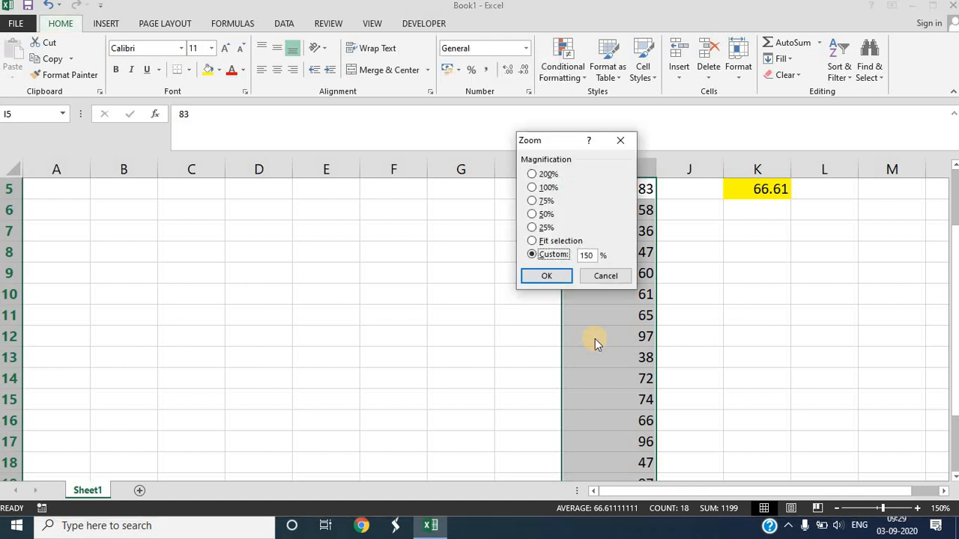
key(Tab)
text(120)
key(Return)
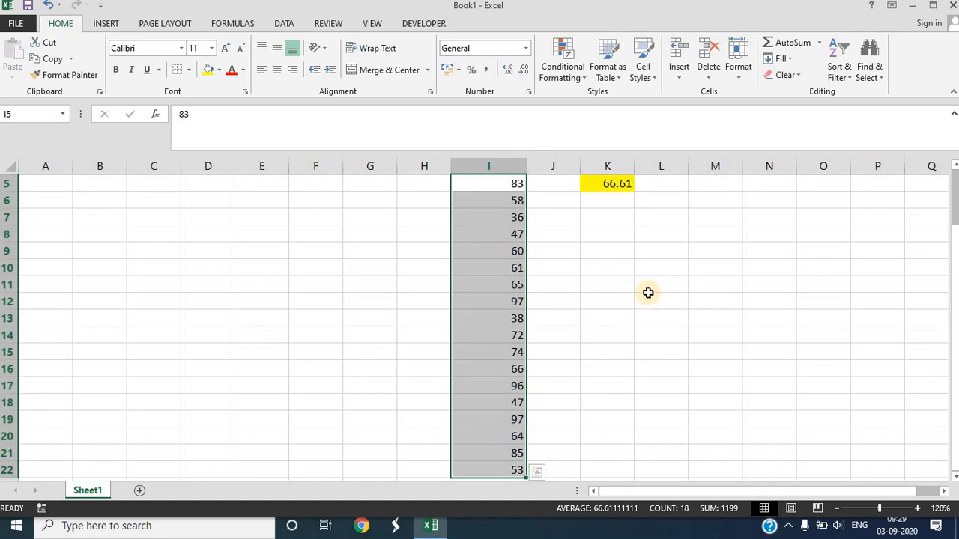
Step: Delete the three empty rows 1 to 3 above the Marks header
drag(956, 247, 946, 195)
click(538, 201)
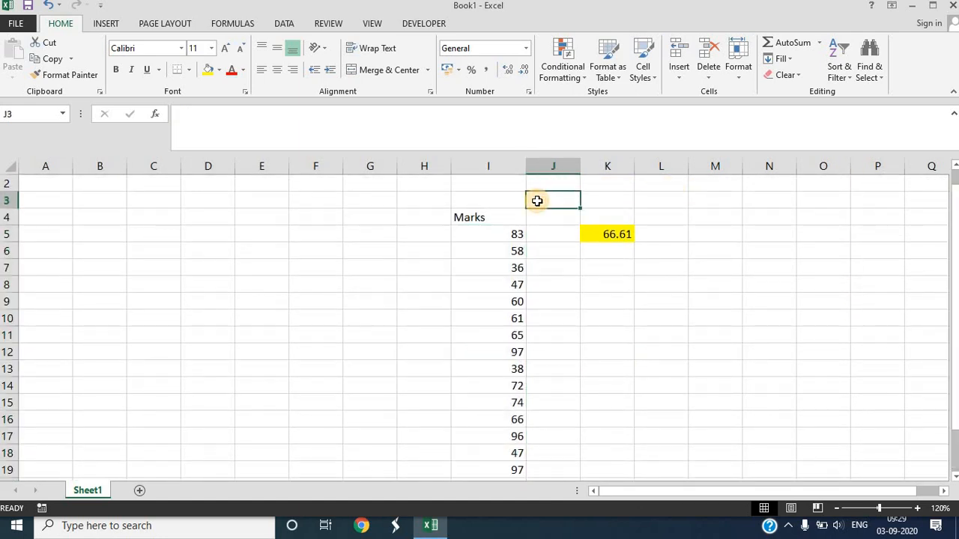
key(Up)
key(Up)
key(Left)
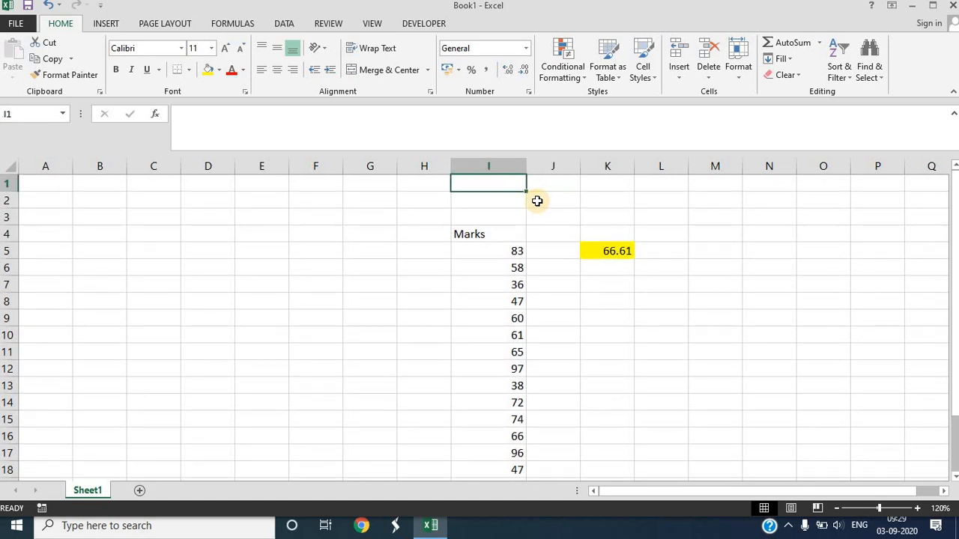
key(shift+space)
key(Up)
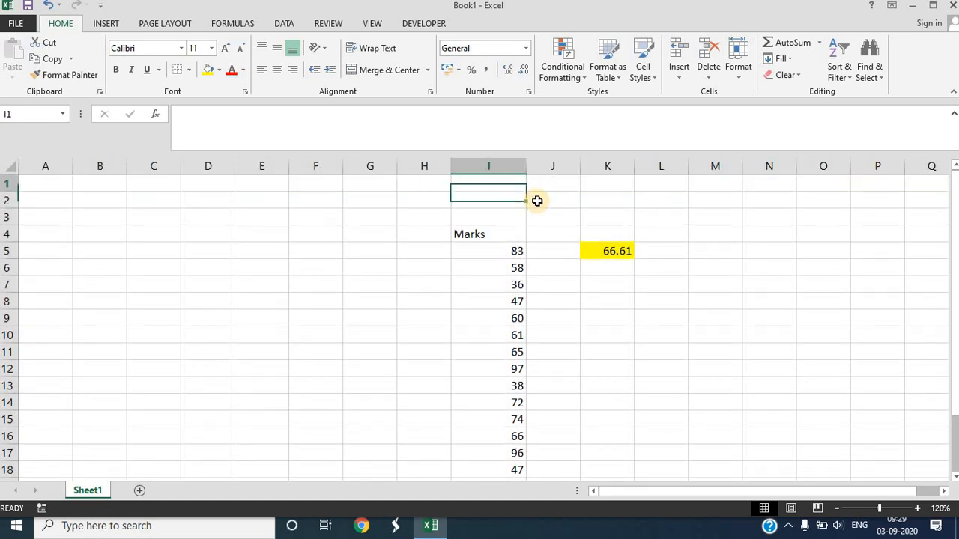
key(shift+space)
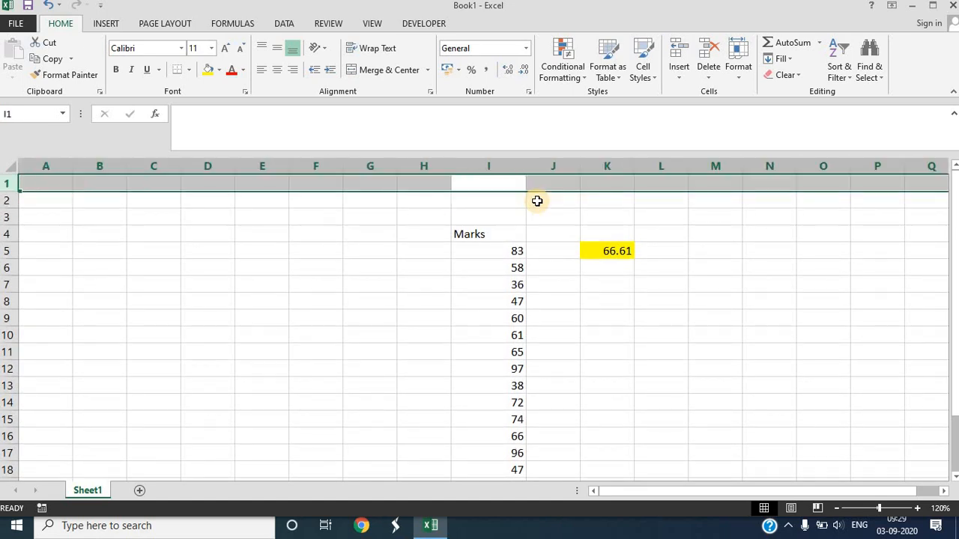
key(shift+Down)
key(shift+Down)
key(ctrl+minus)
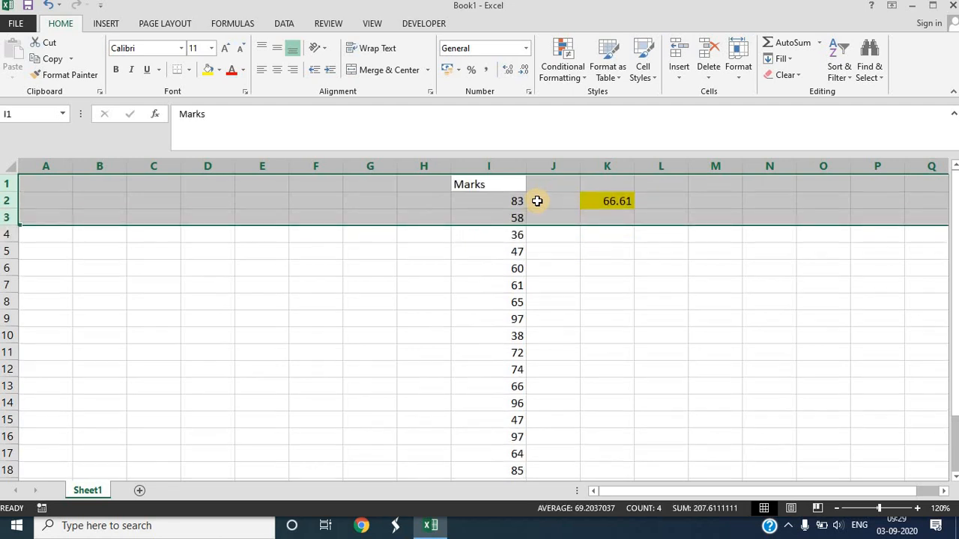
Step: Make the Marks header in I1 bold
key(Down)
key(Up)
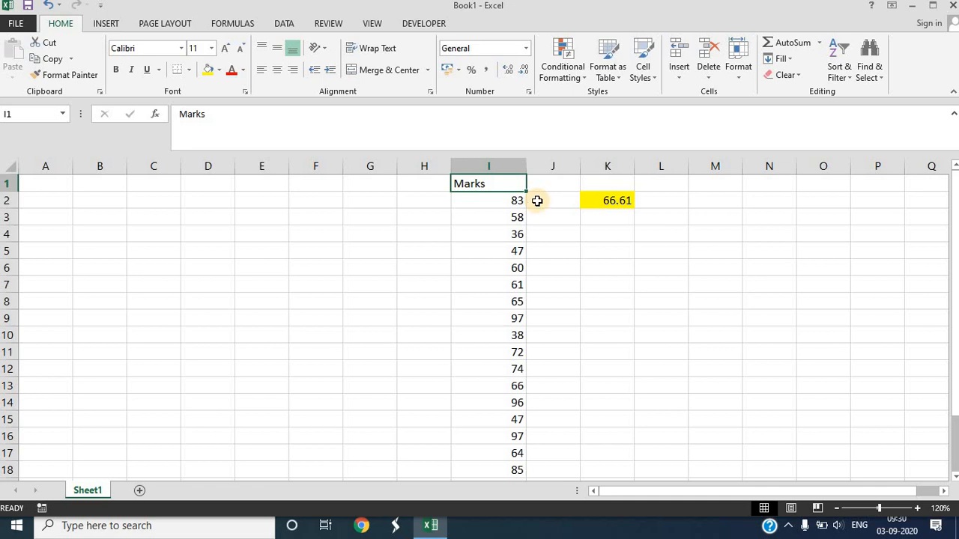
key(ctrl+b)
key(Down)
key(Up)
key(alt+h)
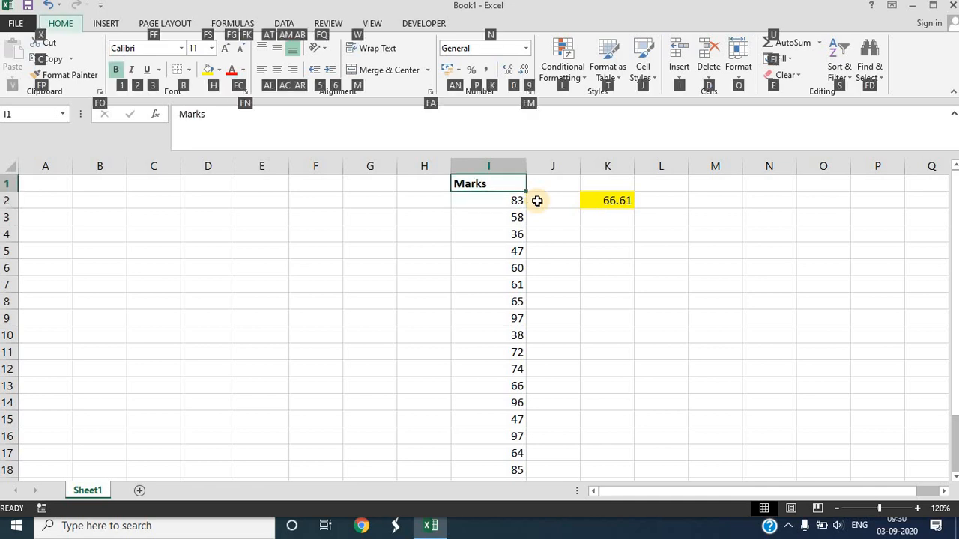
key(l)
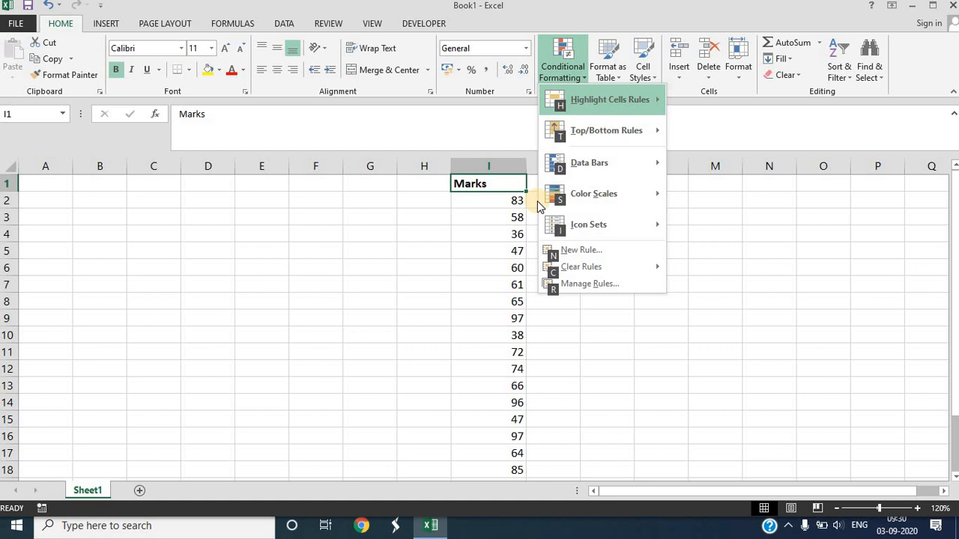
key(Down)
key(Down)
key(d)
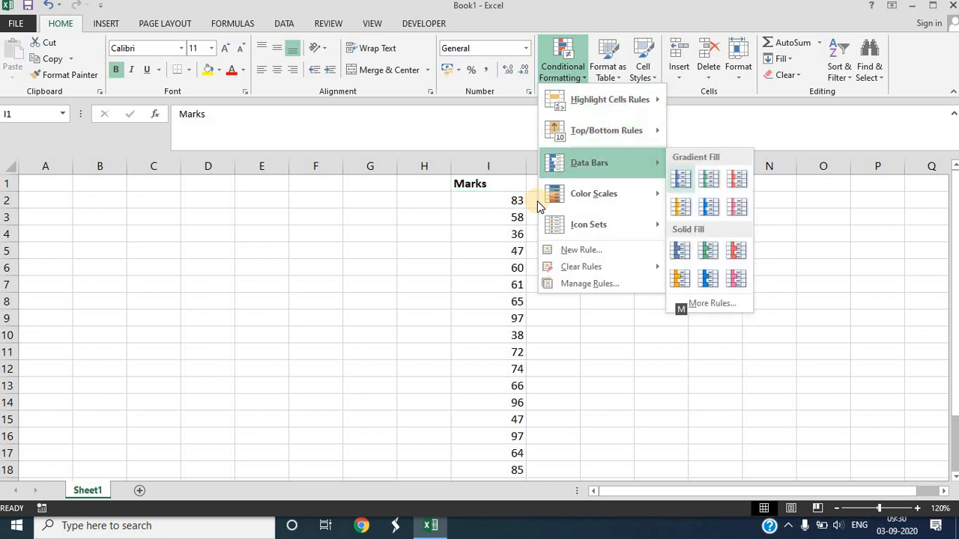
key(Down)
key(Down)
key(Up)
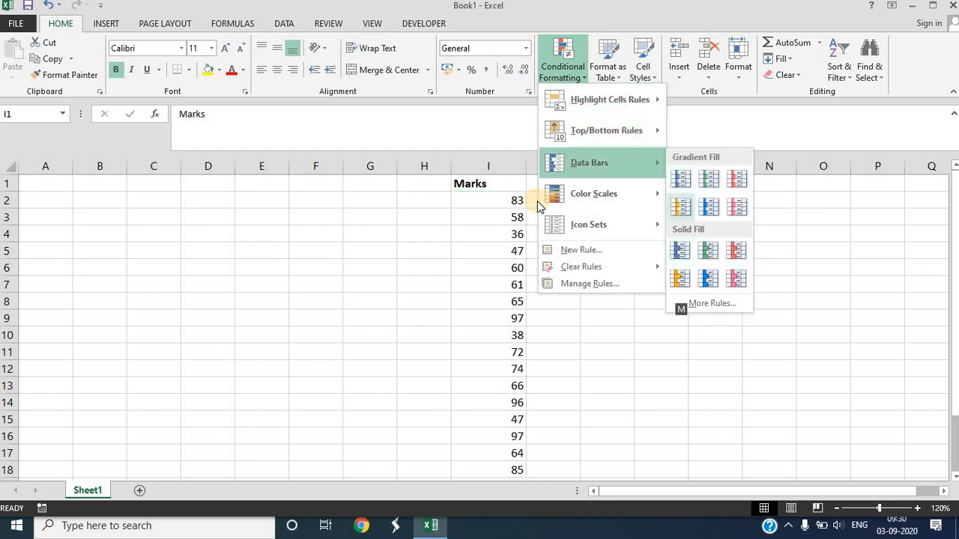
key(Escape)
key(Escape)
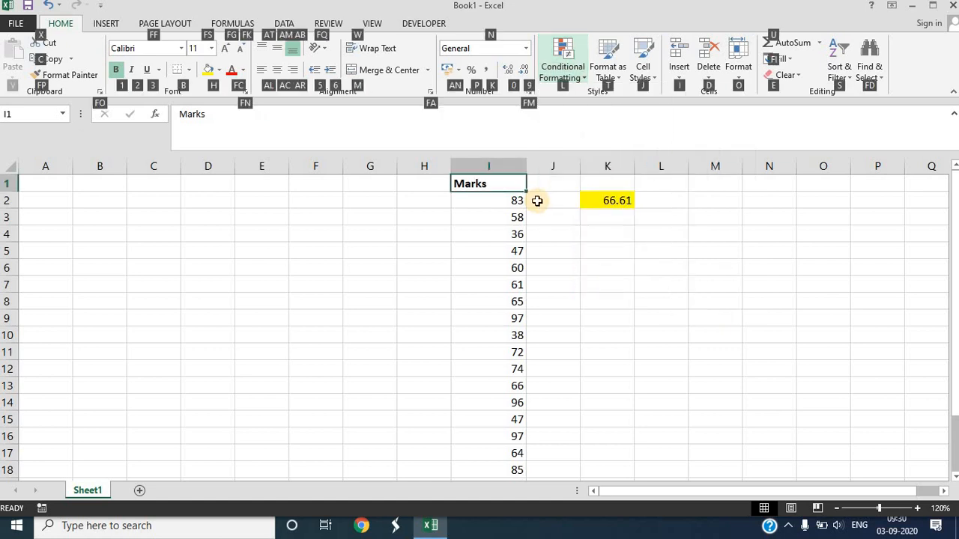
Step: Preview several Gradient Fill data bar colours on the marks in I2:I19
key(Down)
key(ctrl+shift+Down)
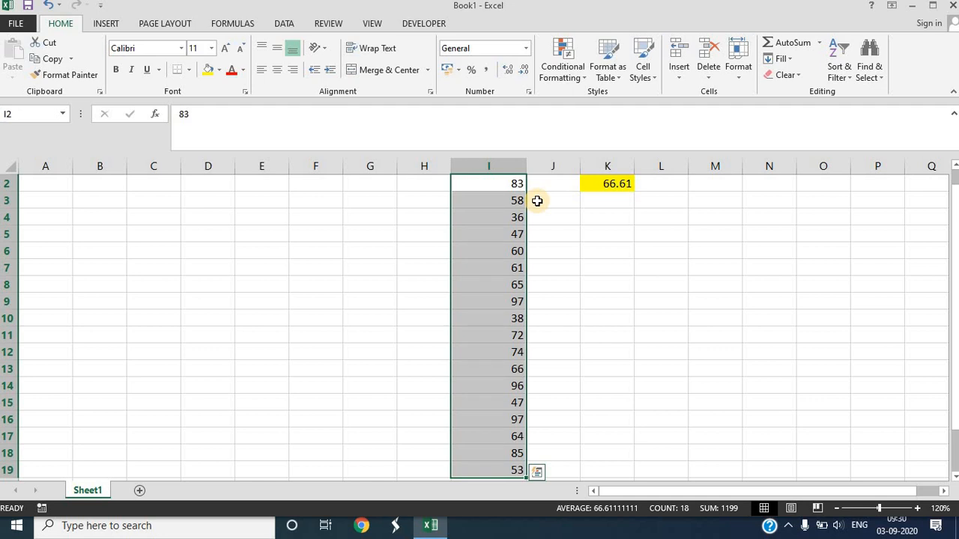
key(alt)
key(l)
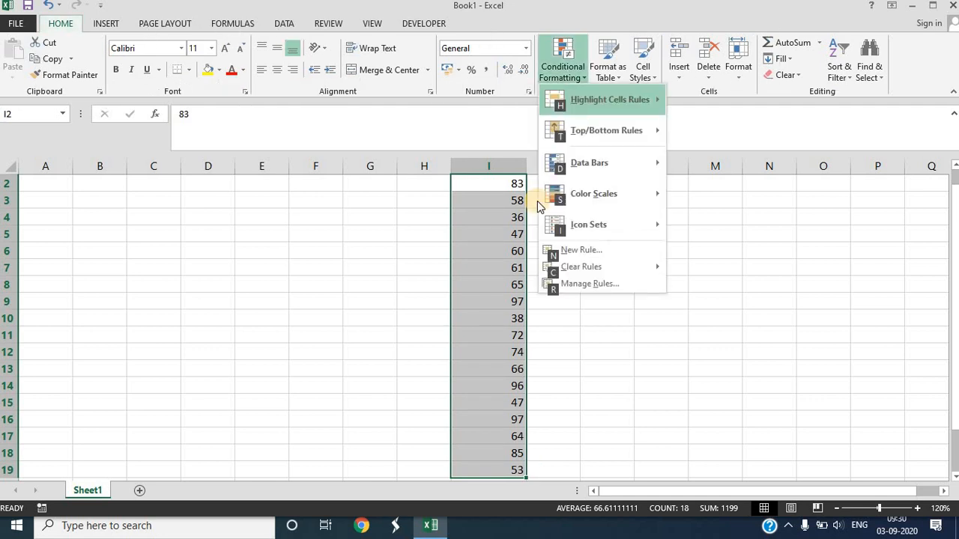
key(Down)
key(Down)
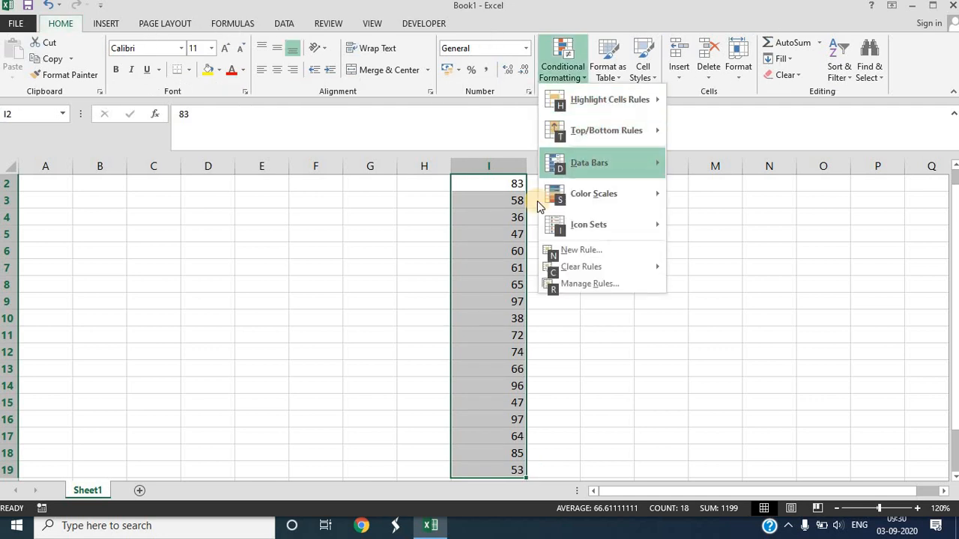
key(Right)
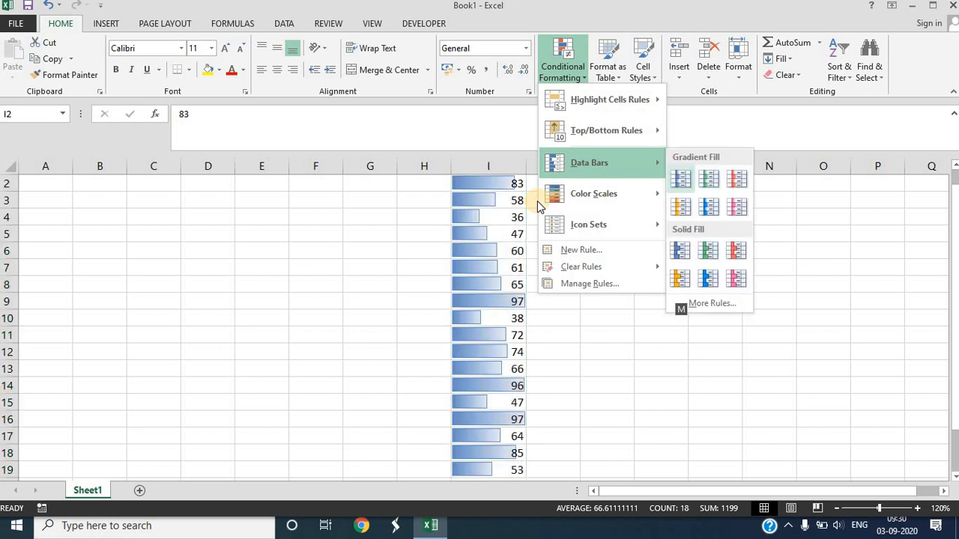
key(Down)
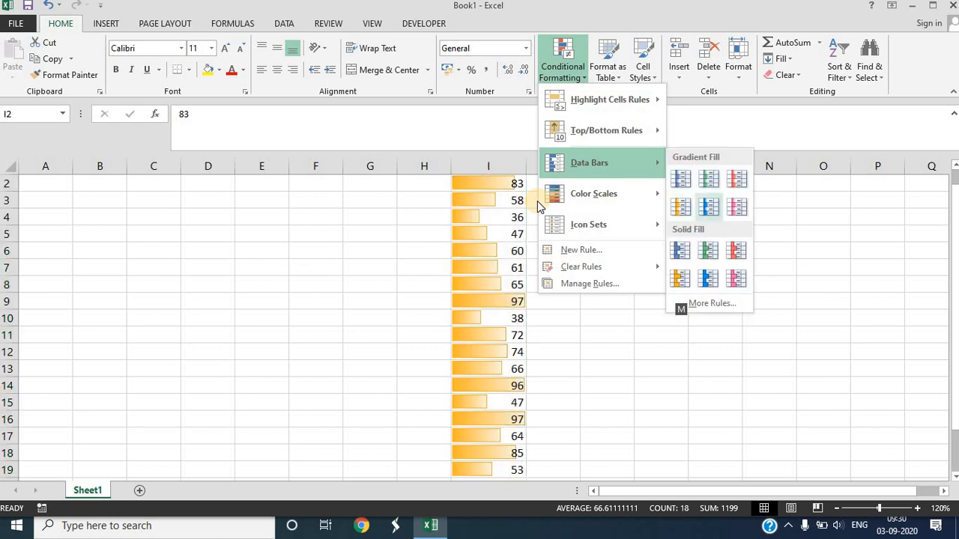
key(Right)
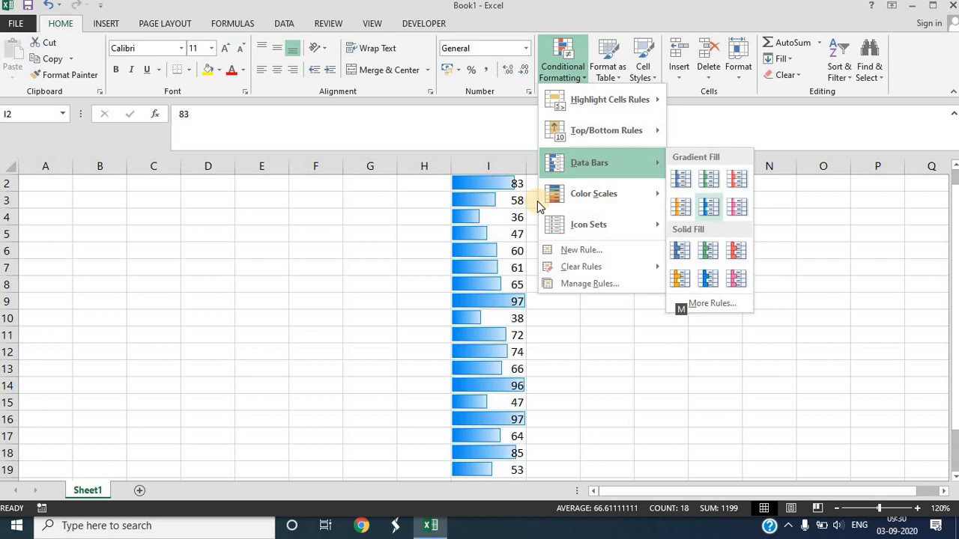
key(Up)
key(Right)
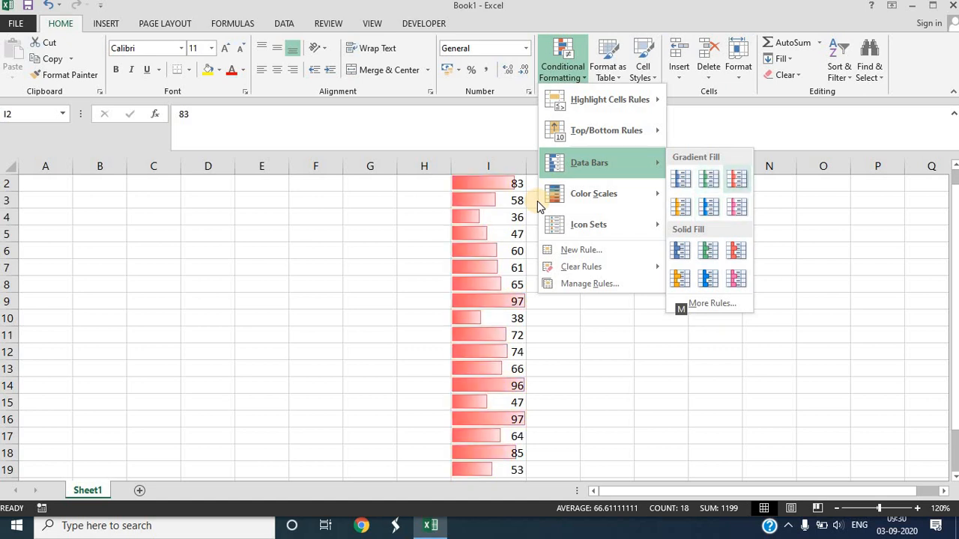
key(Down)
key(Left)
key(Left)
Step: Preview the Solid Fill data bars on the marks in I2:I19, comparing them with the gradient ones, without applying any
key(Down)
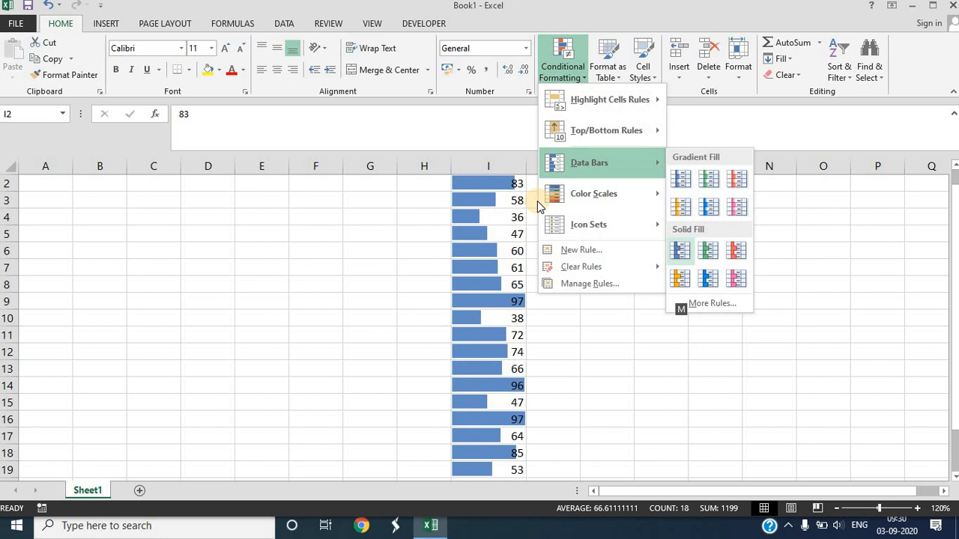
key(Right)
key(Right)
key(Down)
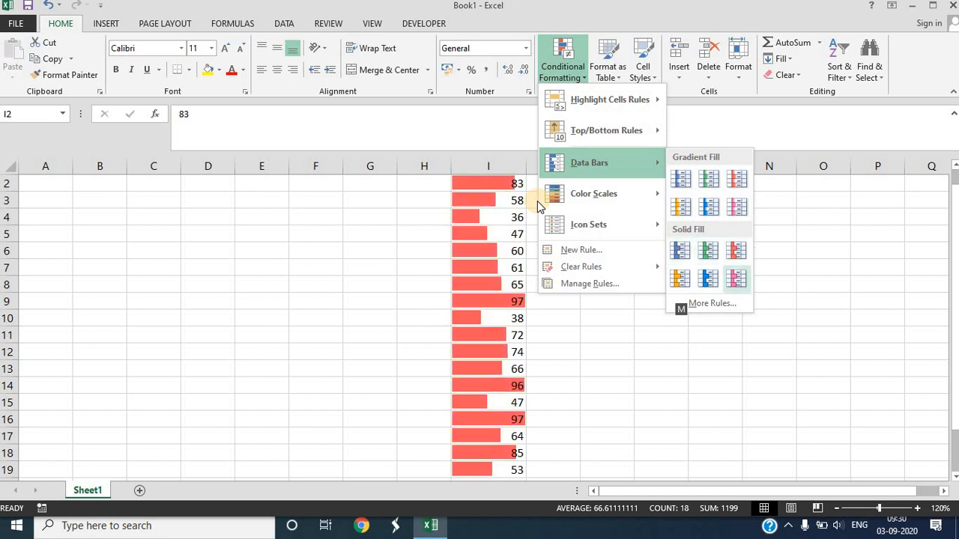
key(Left)
key(Up)
key(Up)
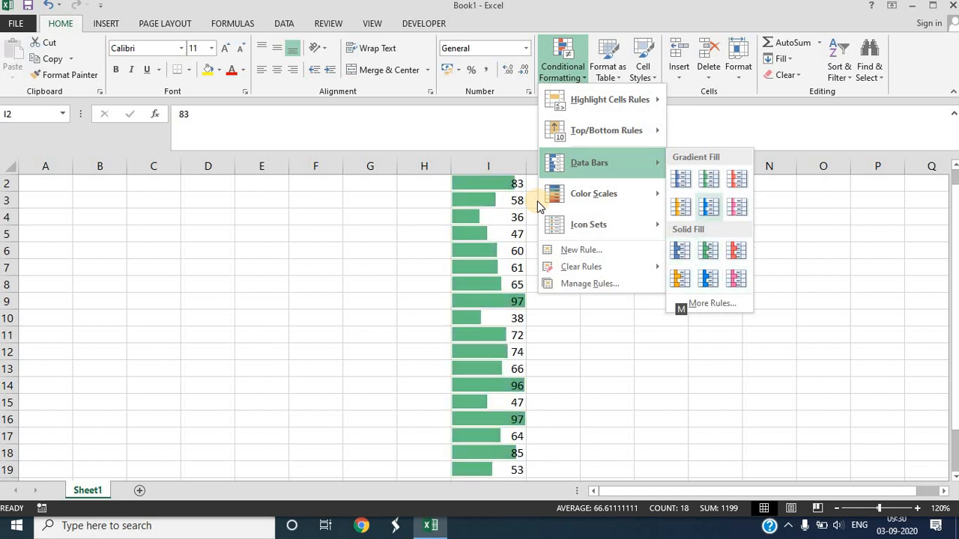
key(Up)
key(Right)
key(Left)
key(Left)
key(Down)
key(Down)
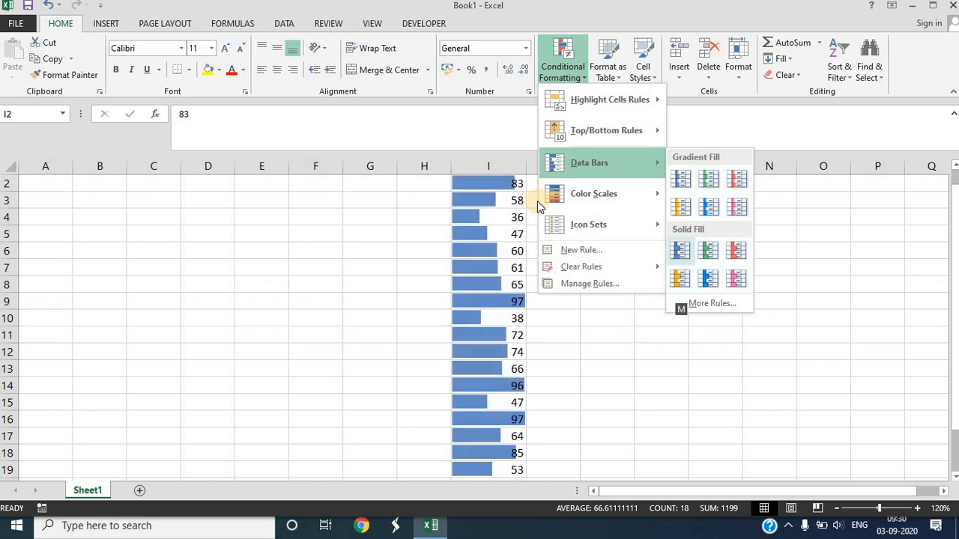
key(Up)
key(Down)
key(Right)
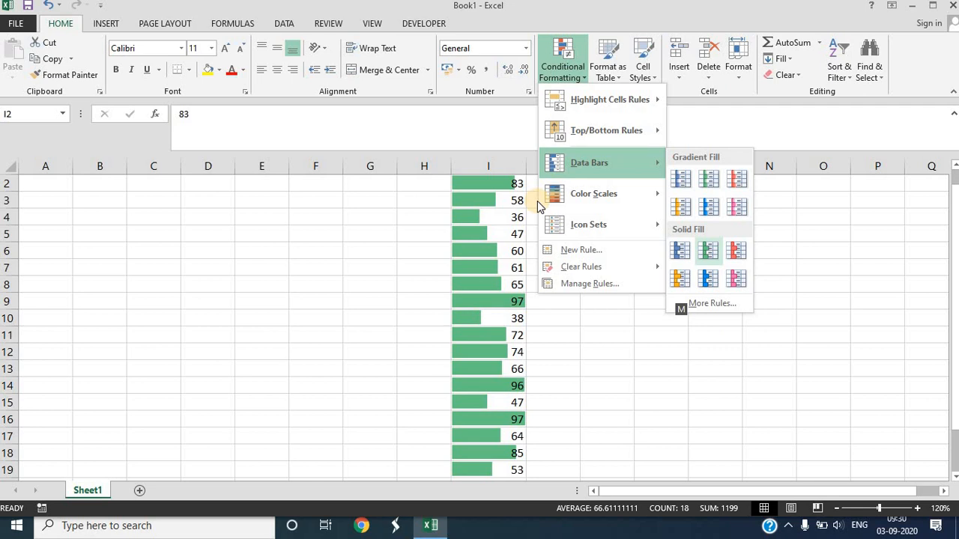
key(Escape)
Step: Preview several Color Scales on the marks in I2:I19 without applying one
key(Down)
key(Right)
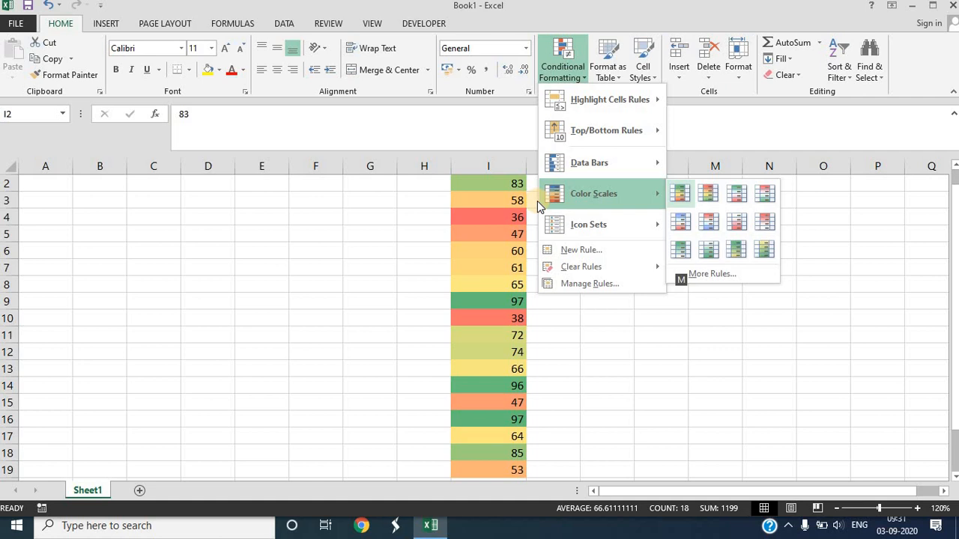
key(Right)
key(Down)
key(Down)
key(Down)
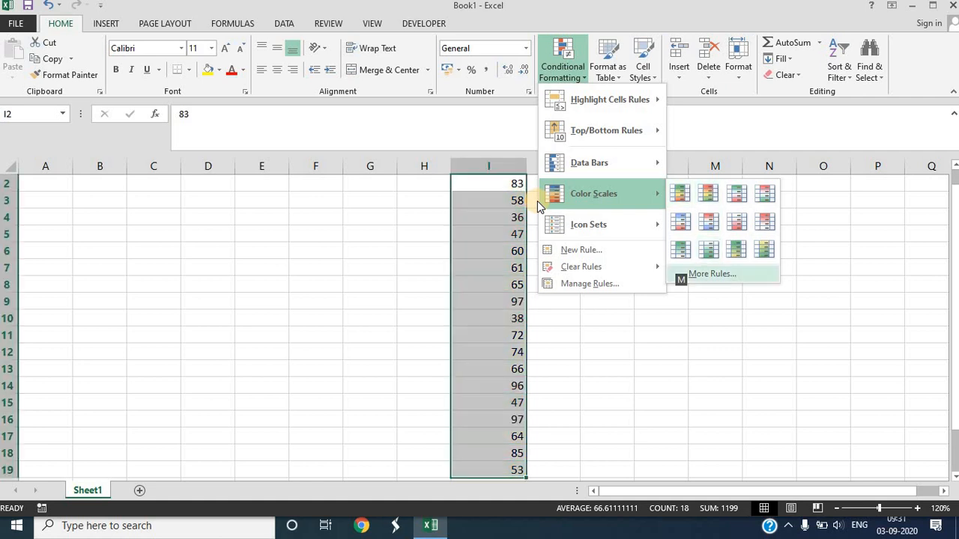
key(Up)
key(Left)
key(Left)
key(Up)
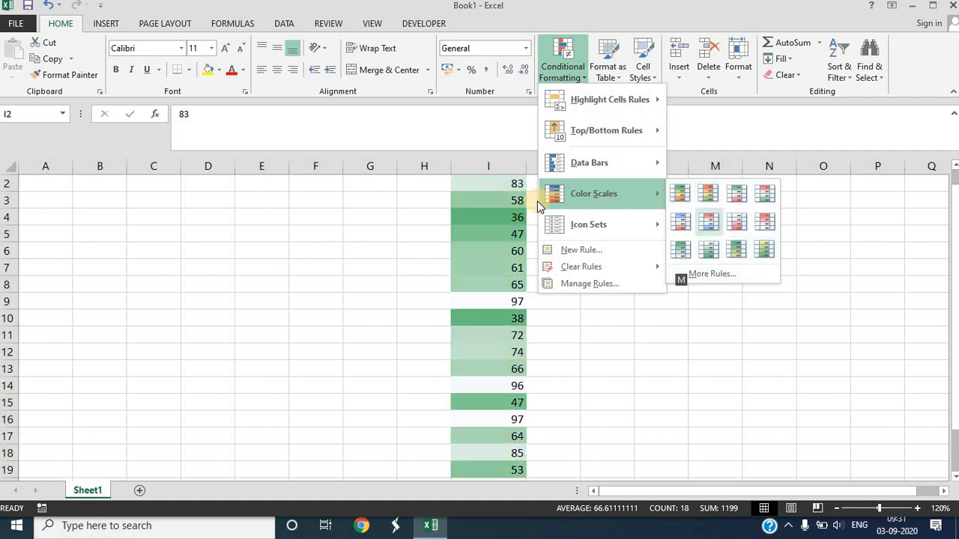
key(Down)
key(Left)
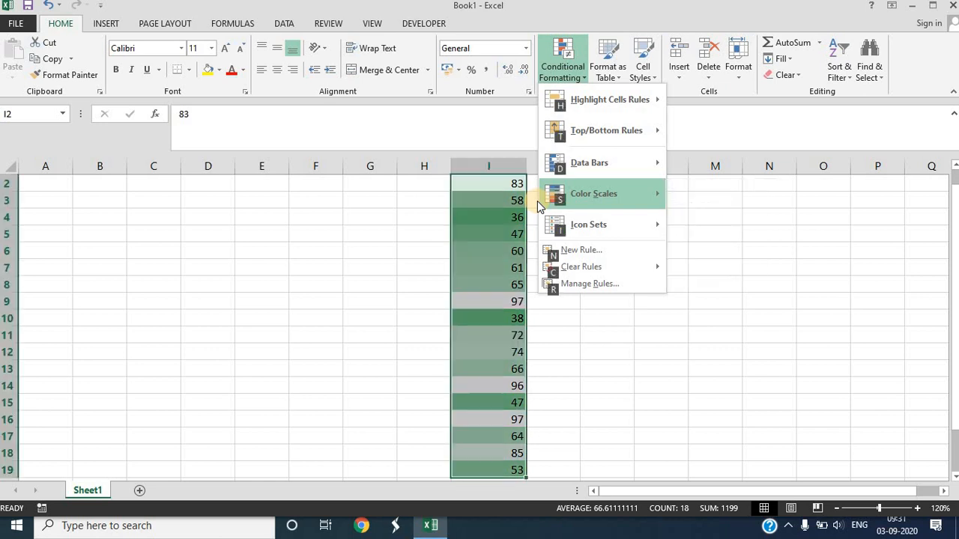
Step: Apply the four-bar signal icon set from the Ratings group to the marks in I2:I19
key(Down)
key(Right)
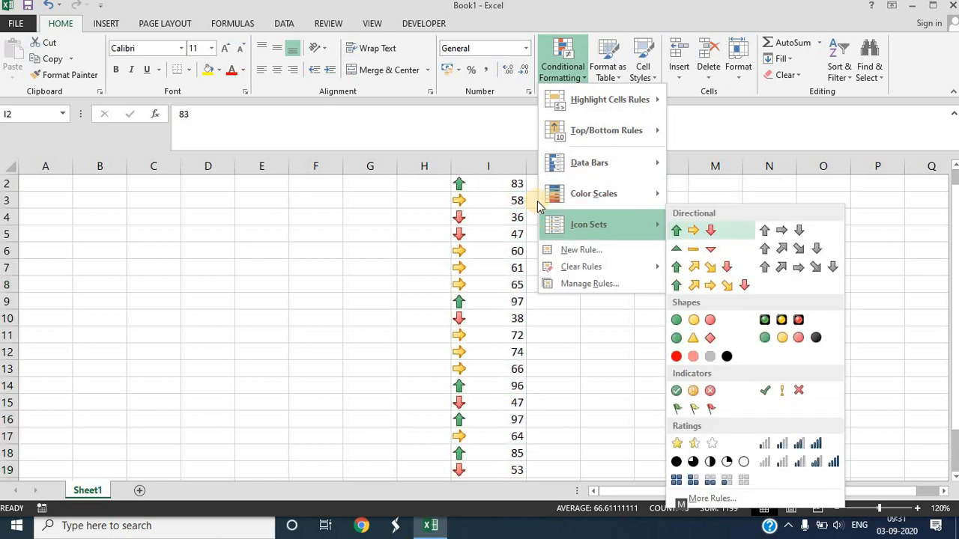
key(Down)
key(Down)
key(Down)
key(Down)
key(Down)
key(Down)
key(Down)
key(Down)
key(Down)
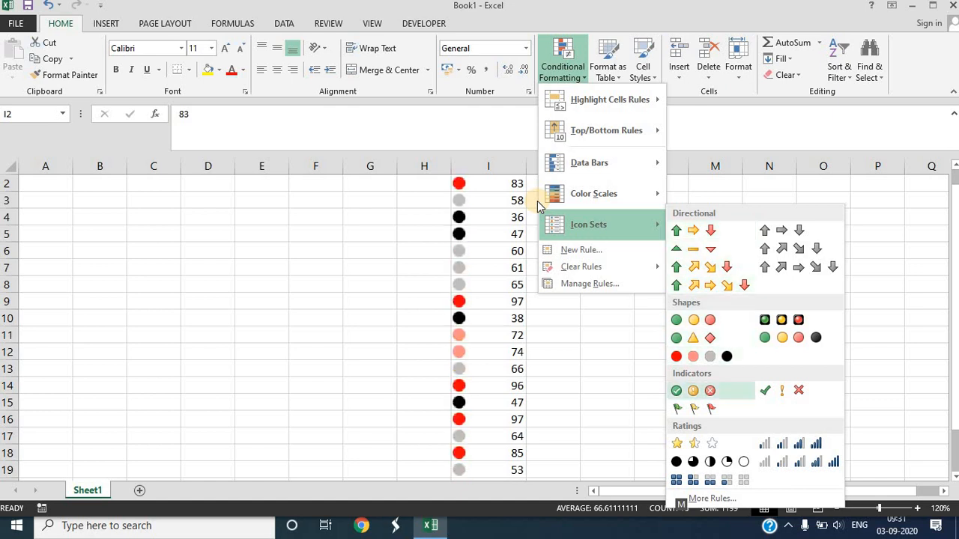
key(Right)
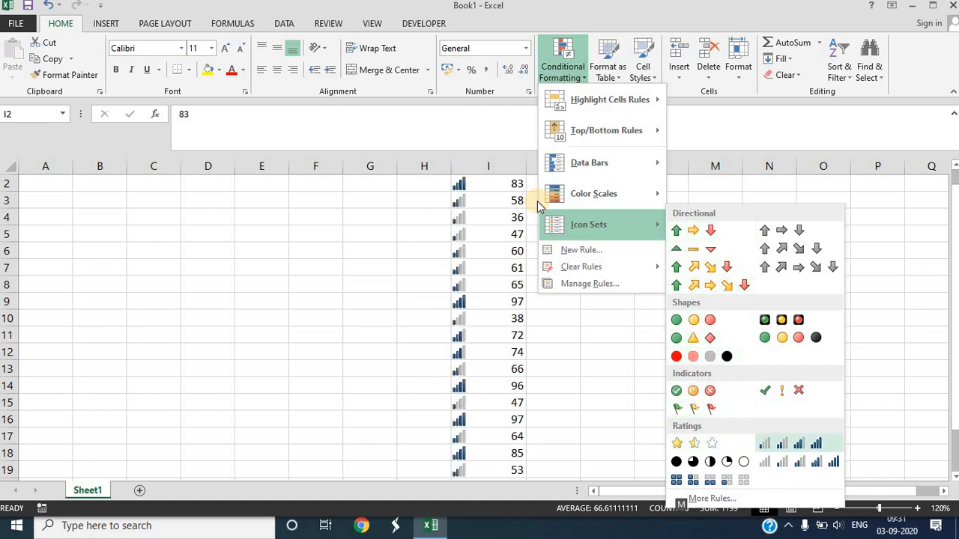
key(Down)
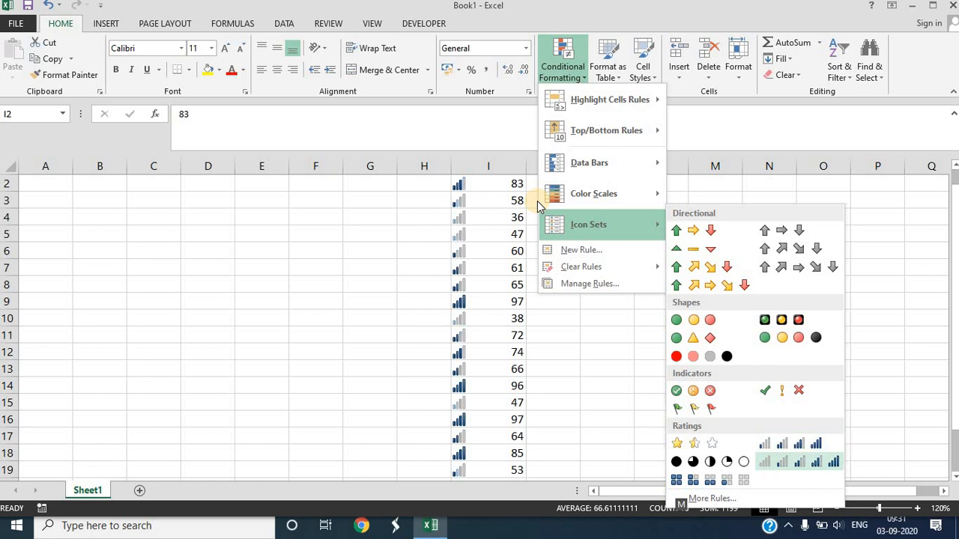
key(Up)
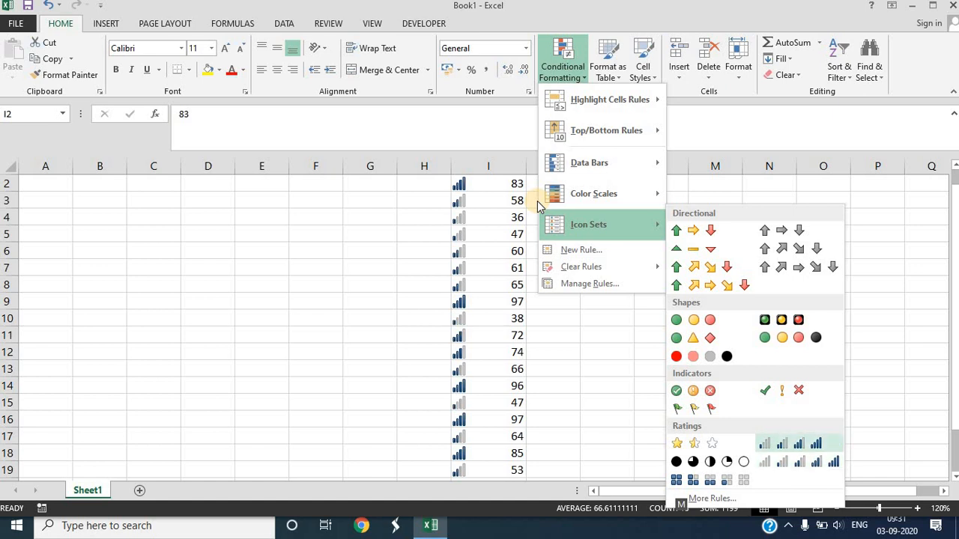
key(Return)
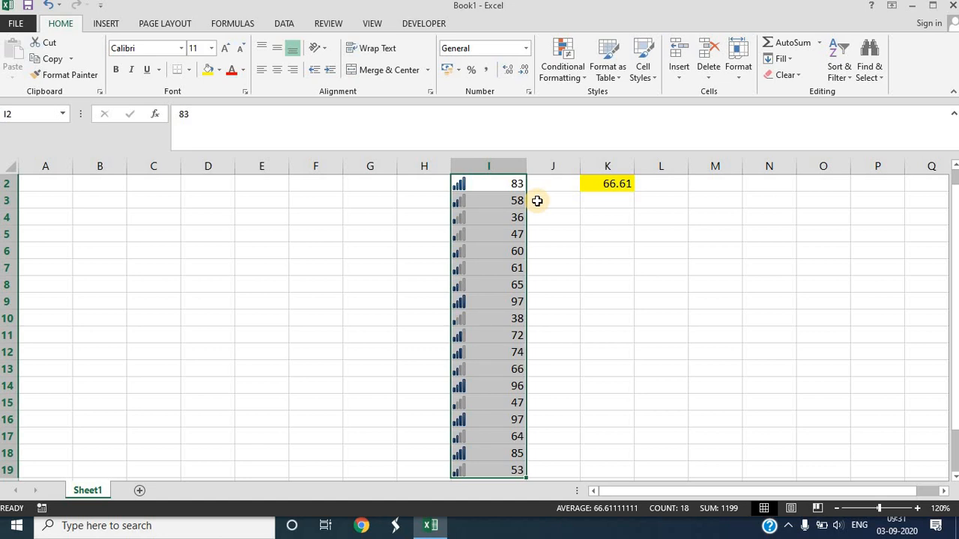
Step: Change the first mark in I2 to 100
key(Up)
key(Down)
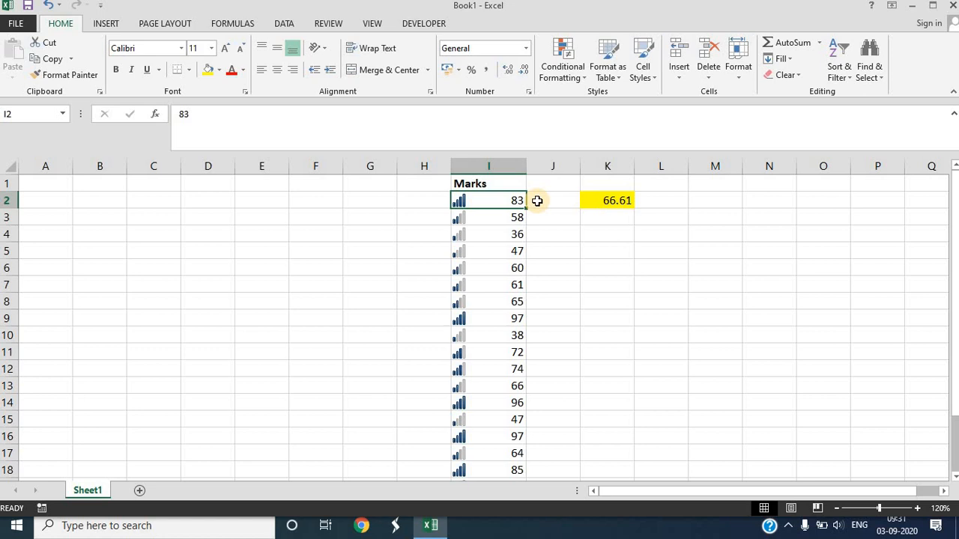
key(Down)
key(Up)
key(F2)
key(BackSpace)
key(BackSpace)
text(100)
key(Return)
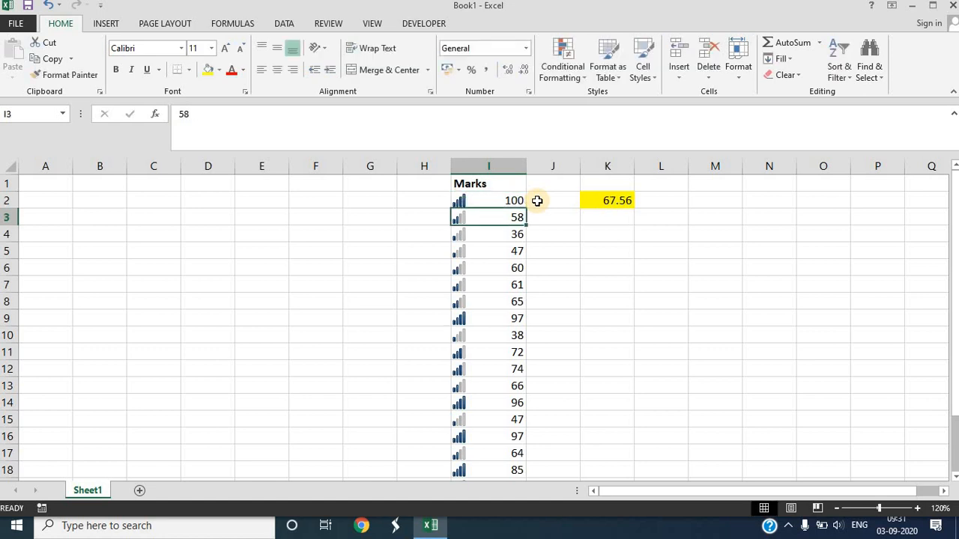
Step: Delete the average formula from the yellow cell K2
key(Up)
key(Right)
key(Right)
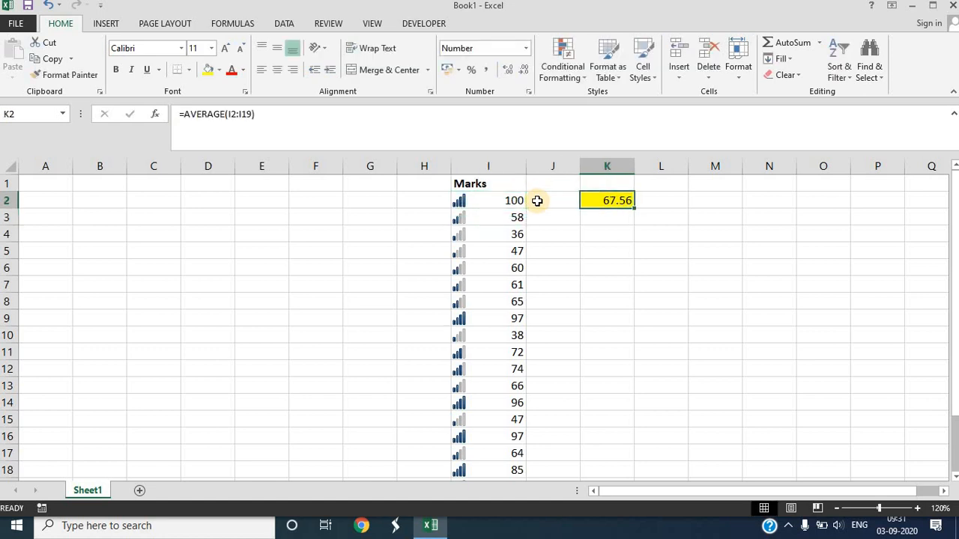
key(Delete)
key(Left)
key(Left)
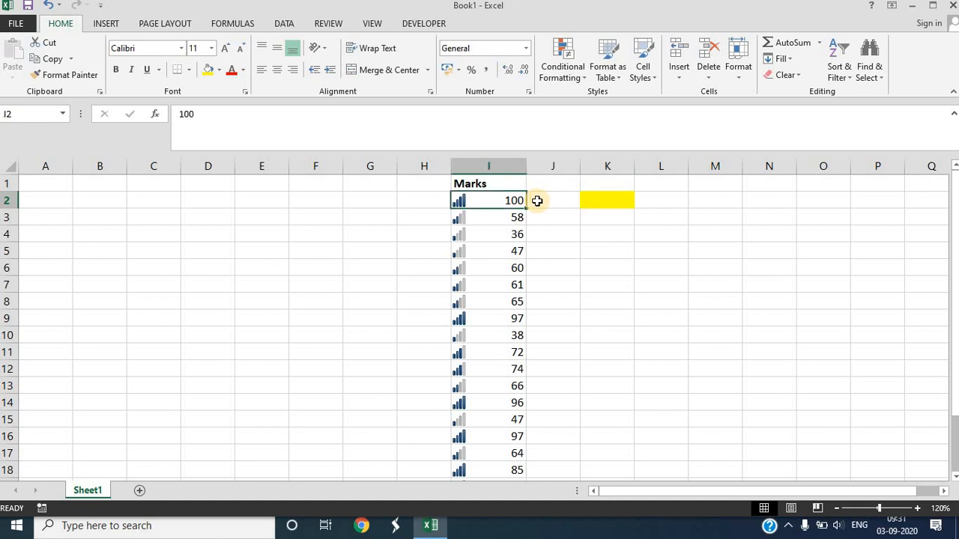
Step: Change the first mark in I2 to 30
text(30)
key(Return)
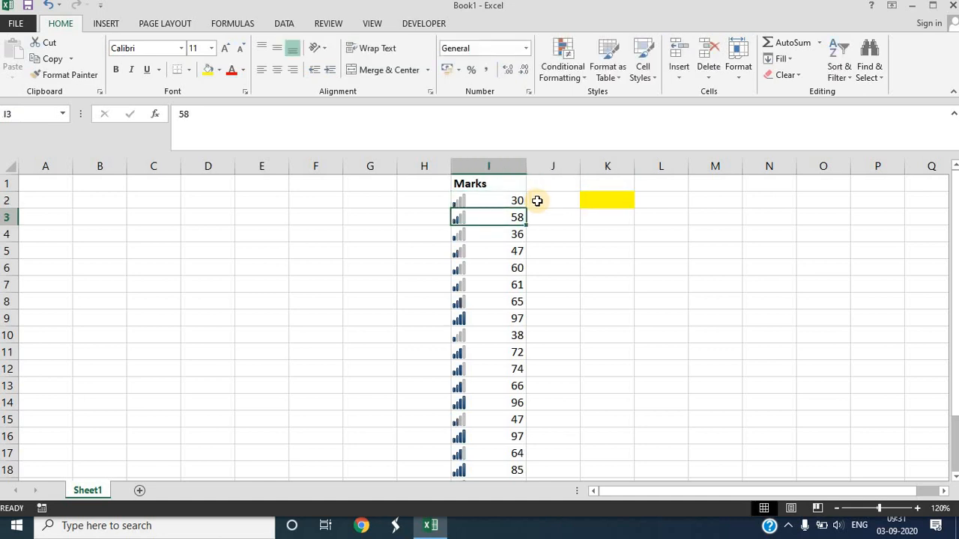
key(Up)
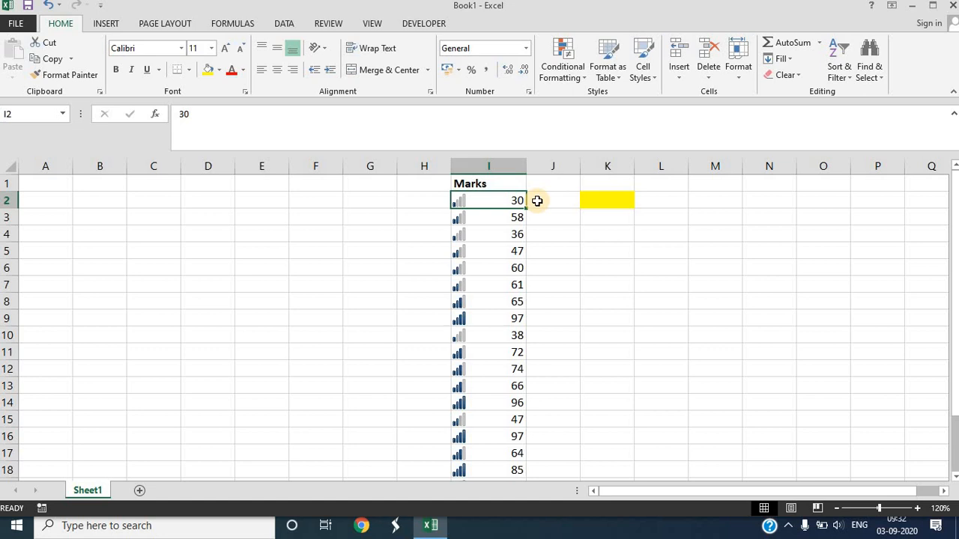
Step: Undo the change of the mark in I2 to 30 and the deletion of the average formula in K2
key(ctrl+z)
key(ctrl+z)
key(ctrl+z)
key(ctrl+z)
key(ctrl+z)
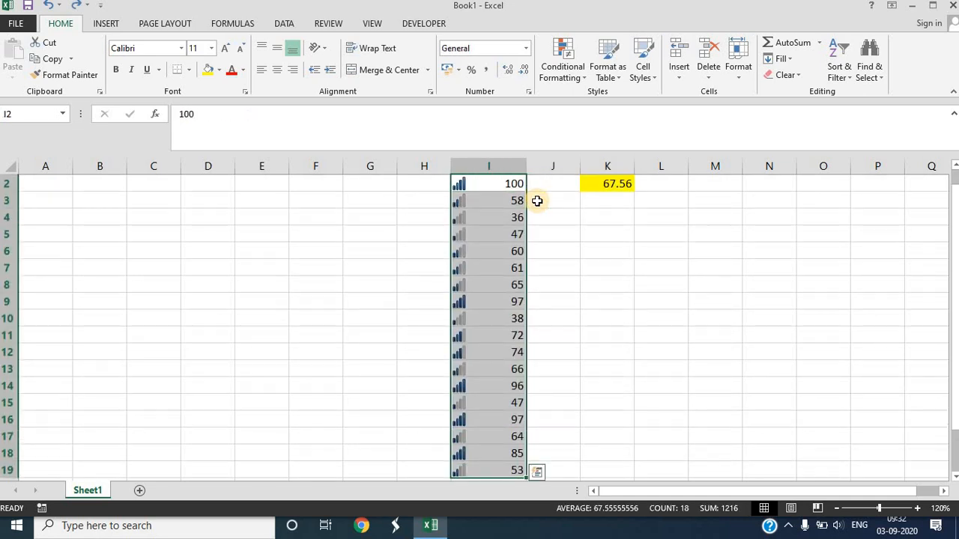
click(537, 201)
key(F2)
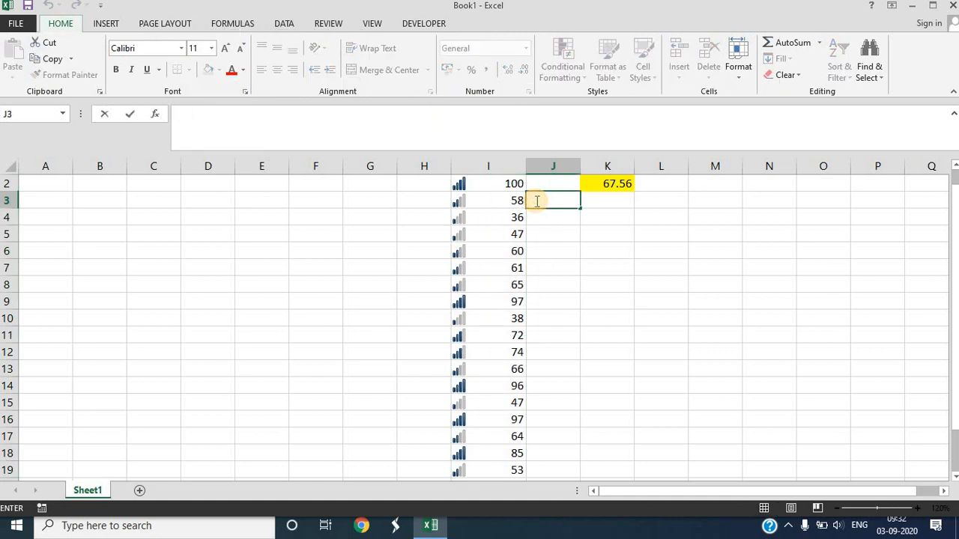
key(Escape)
Step: Select the marks in I2:I19 and bring up the conditional formatting icon sets for them
key(Up)
key(Up)
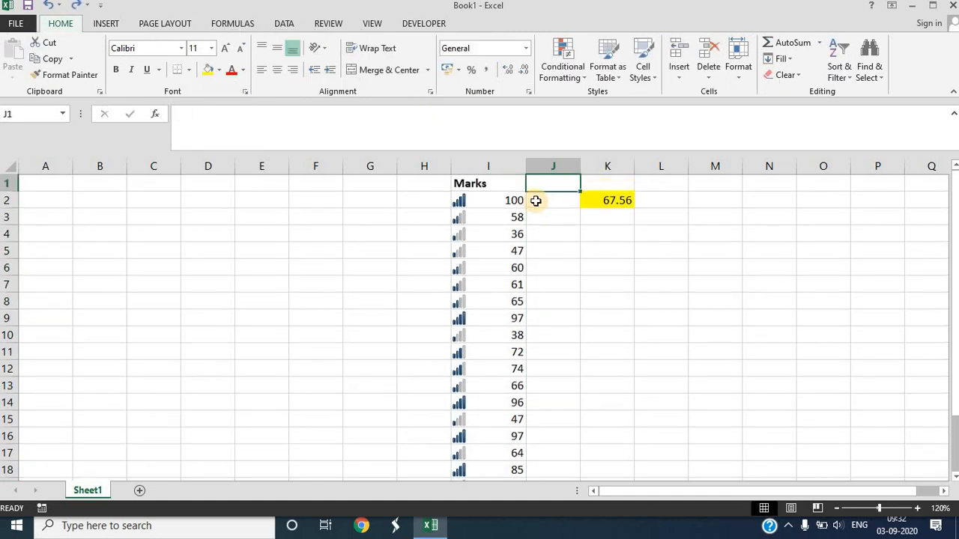
key(Left)
key(Down)
key(ctrl+shift+Down)
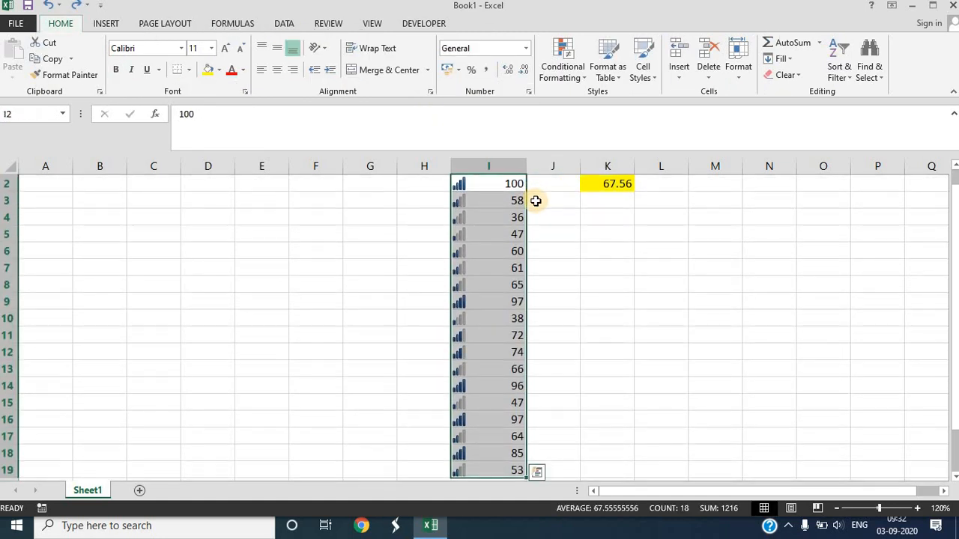
key(alt)
key(h)
key(l)
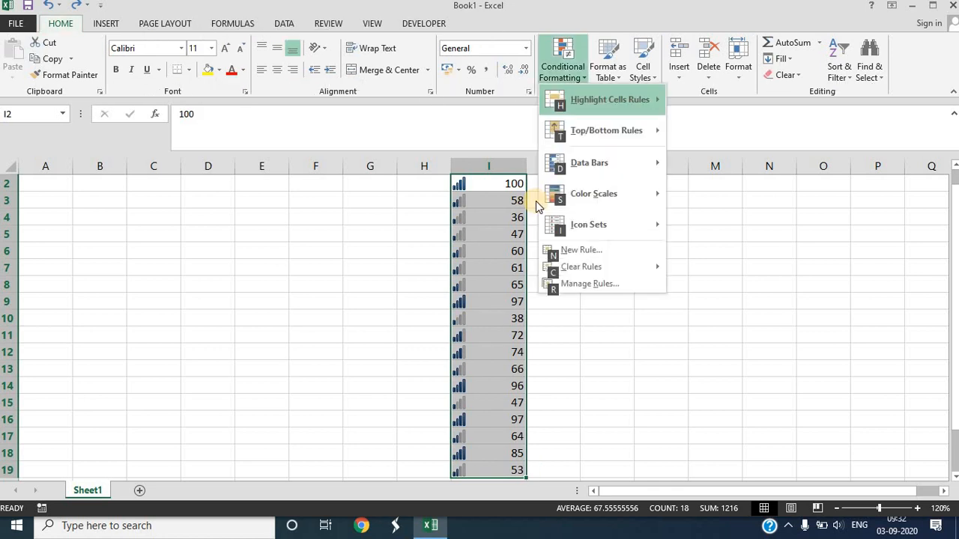
key(Down)
key(Down)
key(Down)
key(Down)
key(Up)
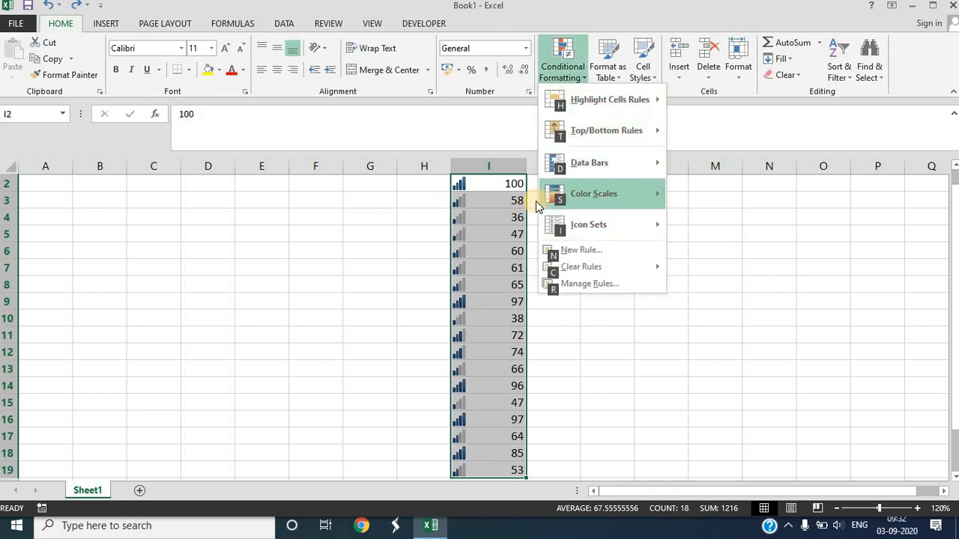
key(Down)
key(Right)
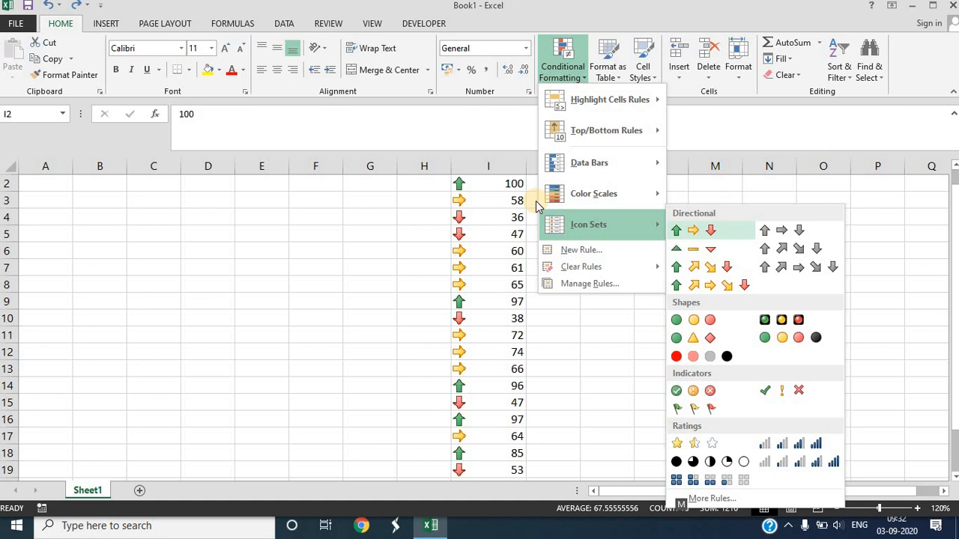
Step: Preview the gray directional arrows, the shapes and the indicator icon sets on the marks without applying any
key(Down)
key(Down)
key(Up)
key(Up)
key(Right)
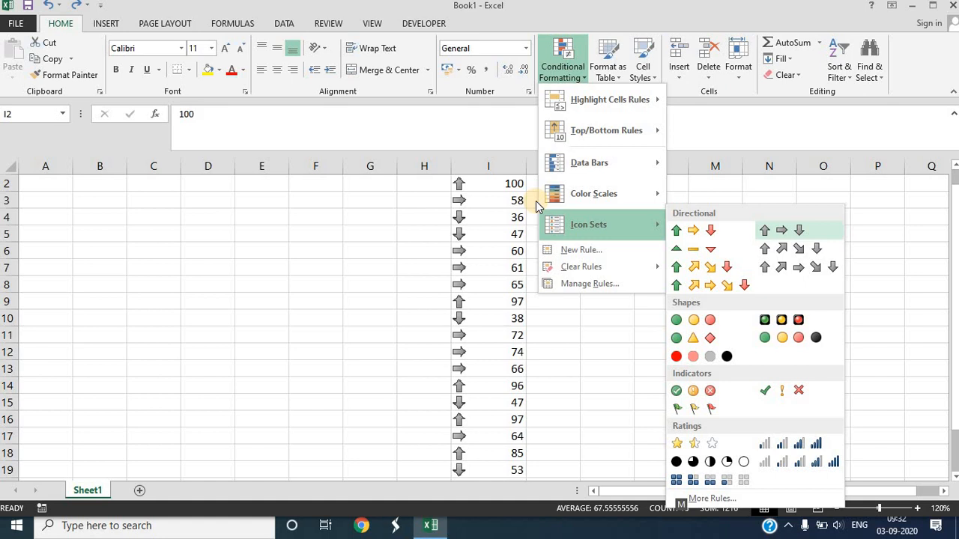
key(Down)
key(Down)
key(Down)
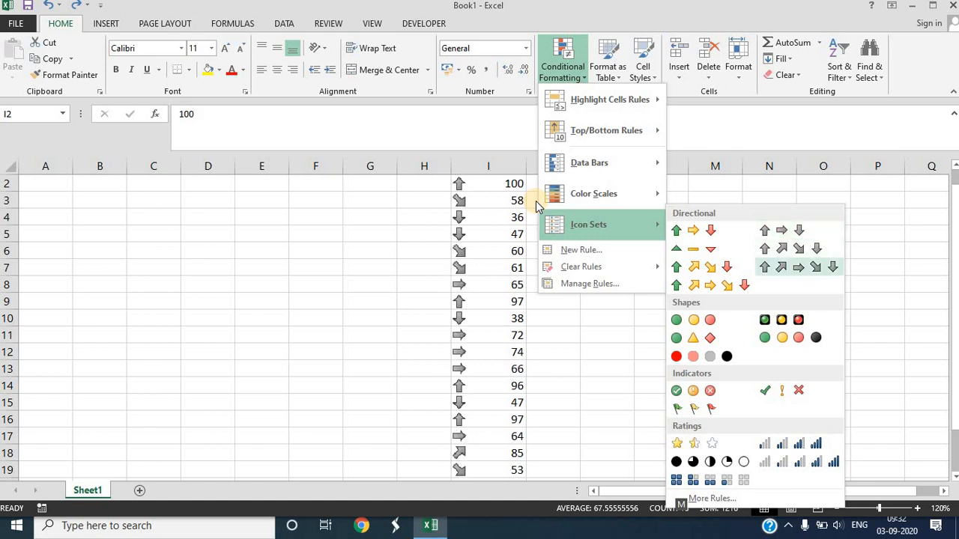
key(Left)
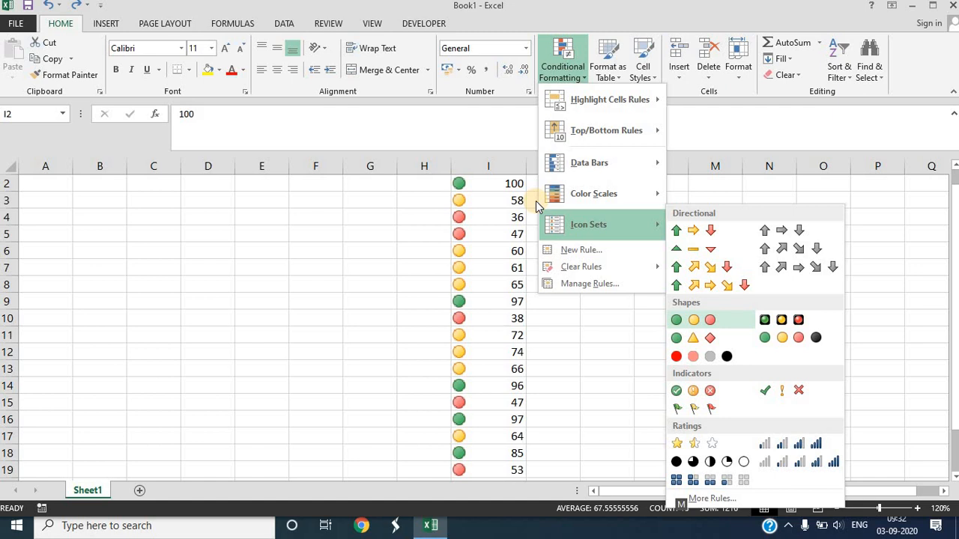
key(Down)
key(Down)
key(Down)
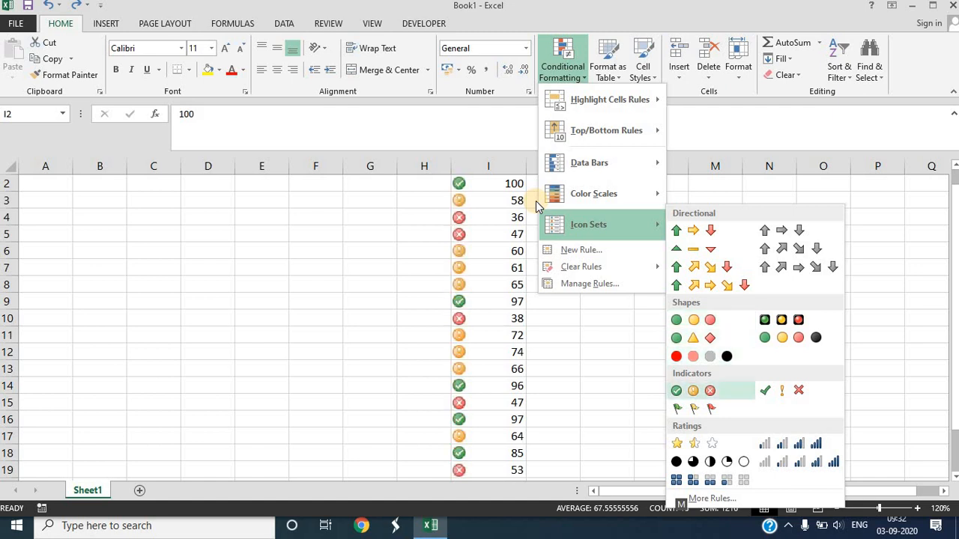
key(Escape)
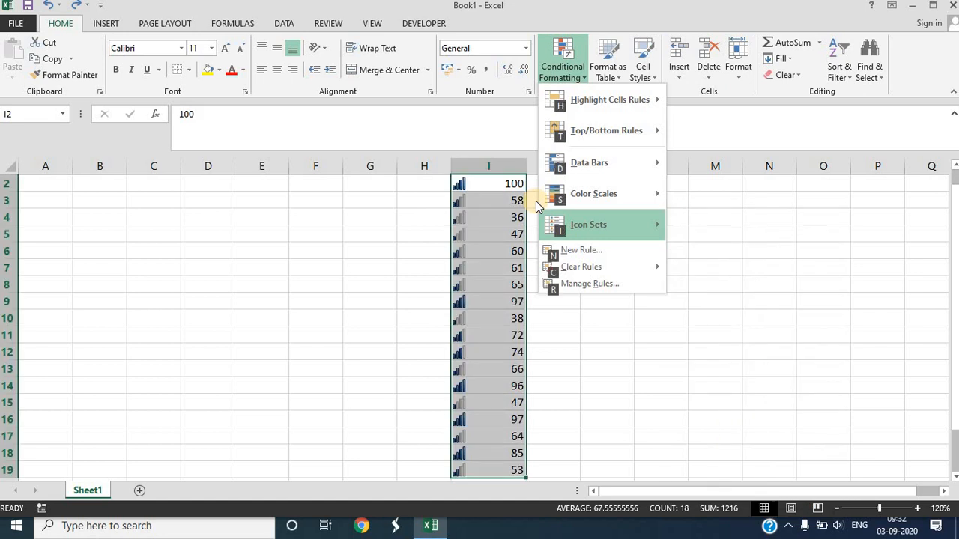
Step: Apply the three-star rating icon set to the marks in I2:I19
key(Right)
key(Down)
key(Down)
key(Down)
key(Down)
key(Down)
key(Down)
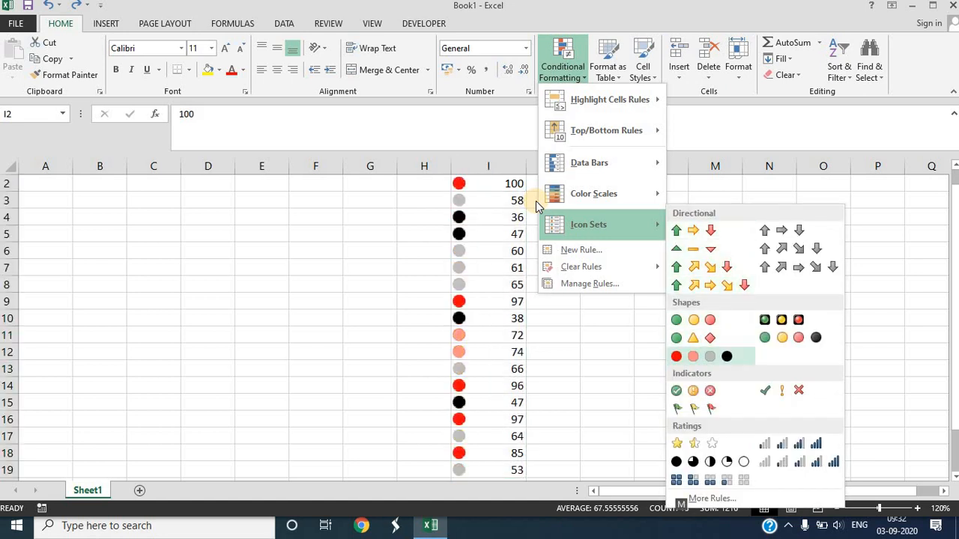
key(Down)
key(Right)
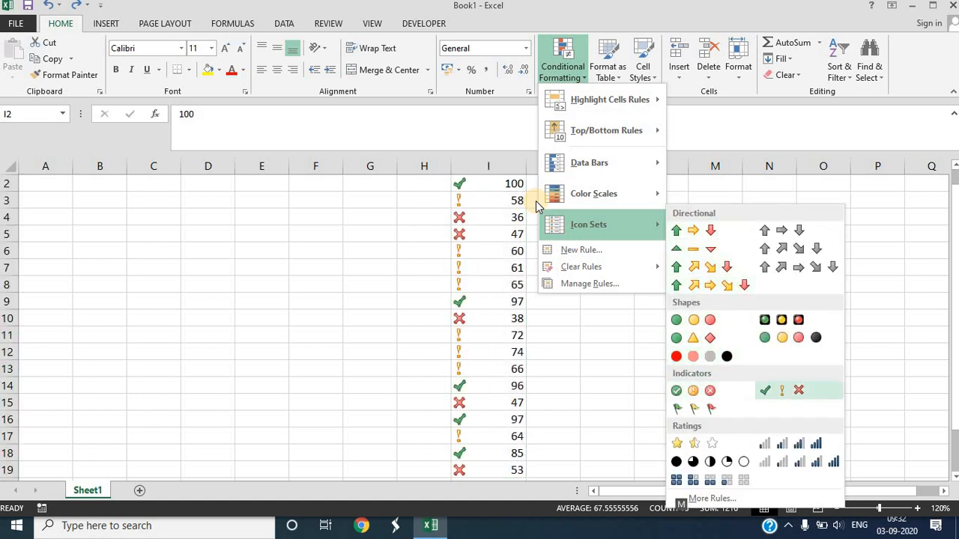
key(Down)
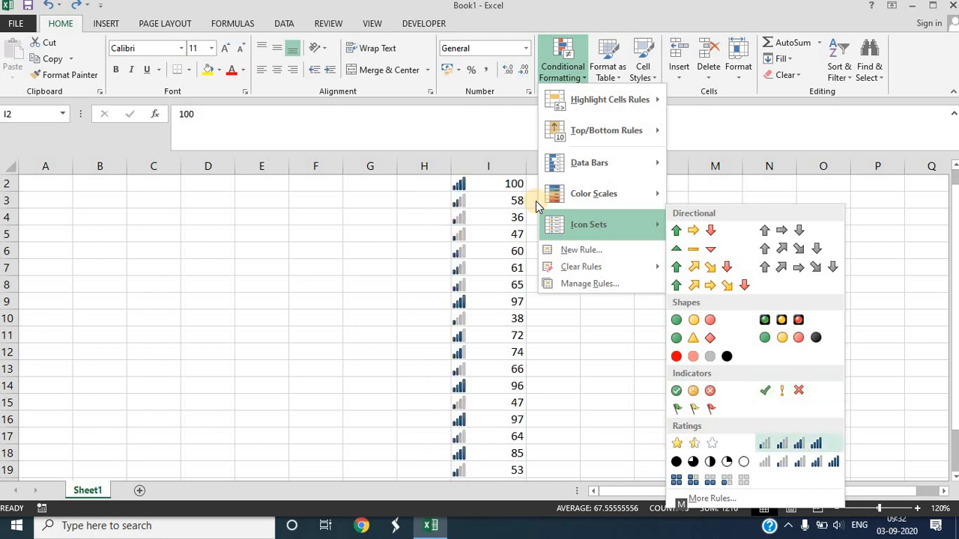
key(Left)
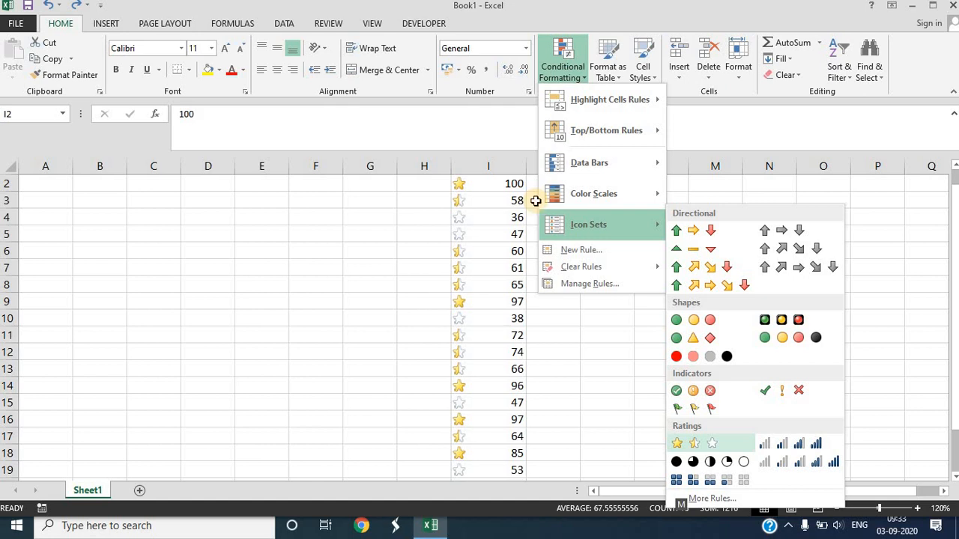
click(536, 201)
Step: Delete all the marks in I2:I19, keeping the Marks heading
key(Up)
key(Down)
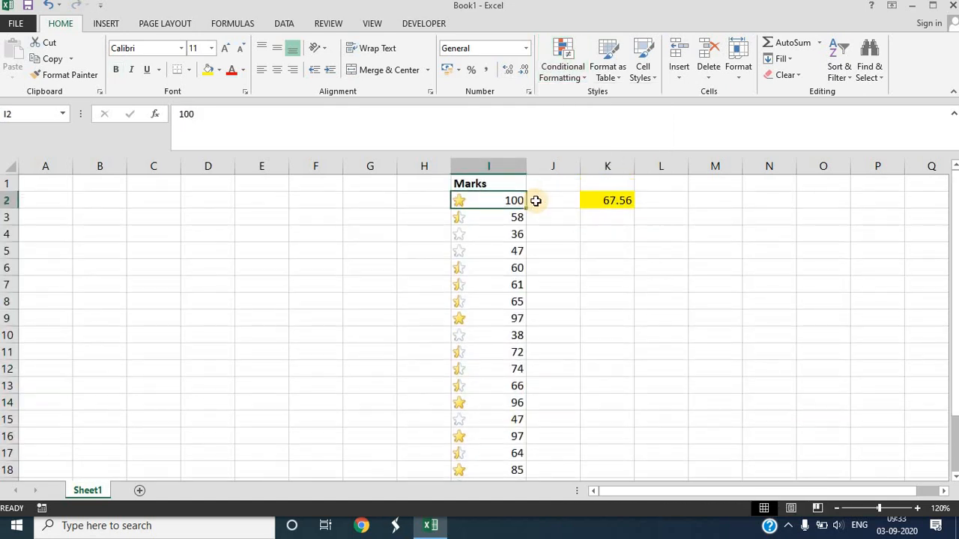
key(ctrl+shift+Down)
key(Delete)
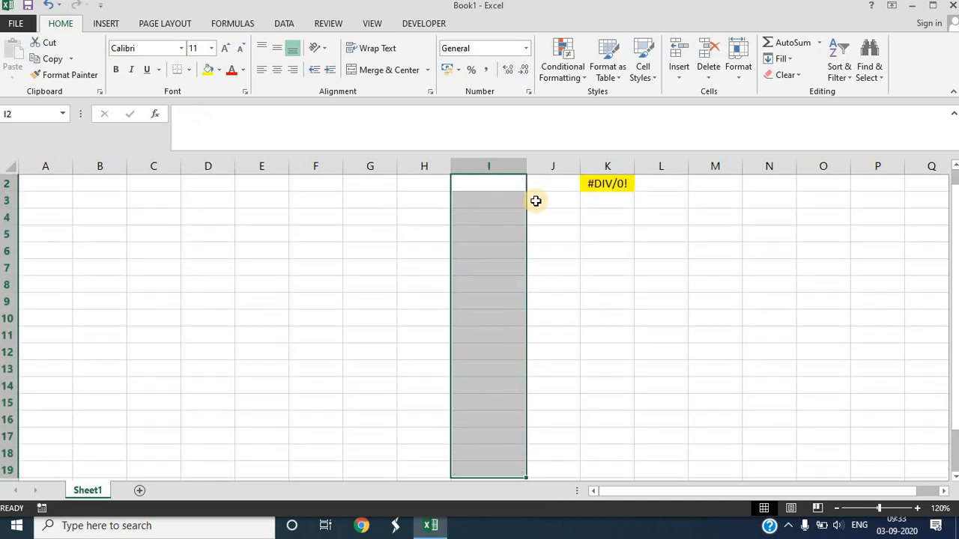
Step: Delete the average formula from the yellow cell K2
key(Up)
key(Right)
key(Right)
key(Down)
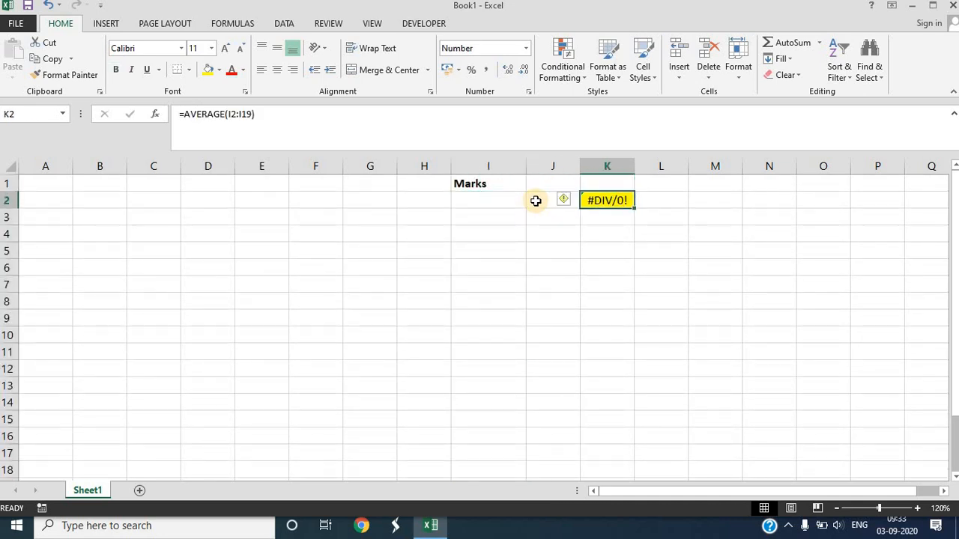
key(Delete)
Step: Enter the formula =RANDBETWEEN(1,5) in I2, the first cell under the Marks heading
key(Left)
key(Left)
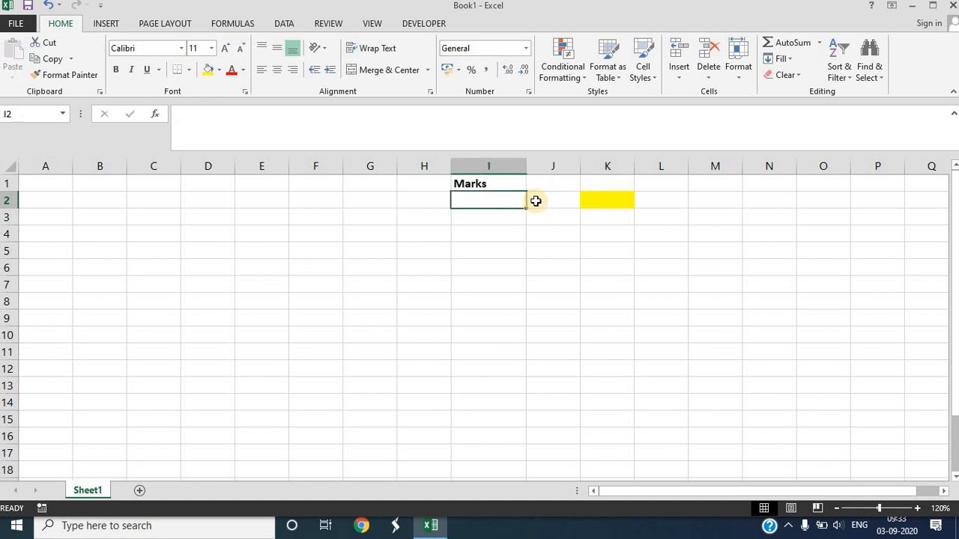
text(=)
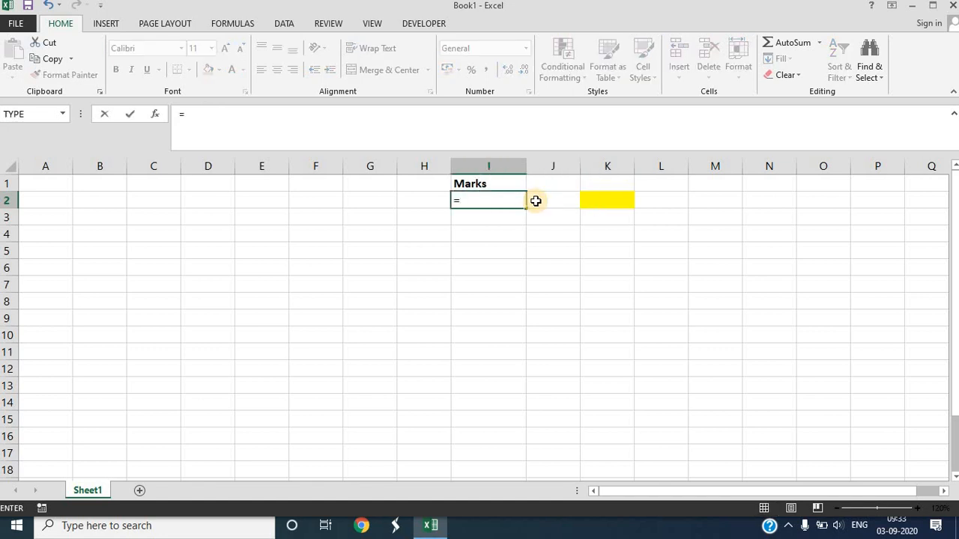
text(r)
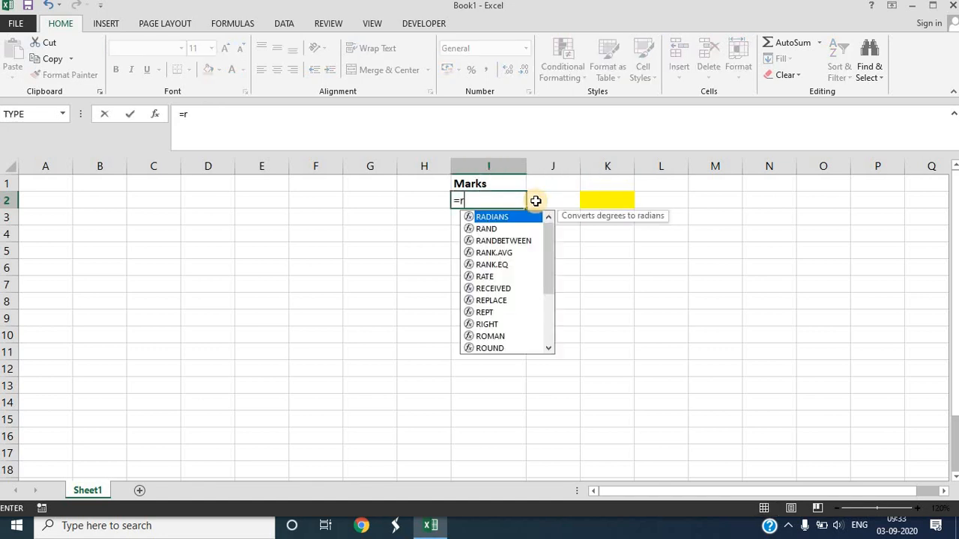
text(ann)
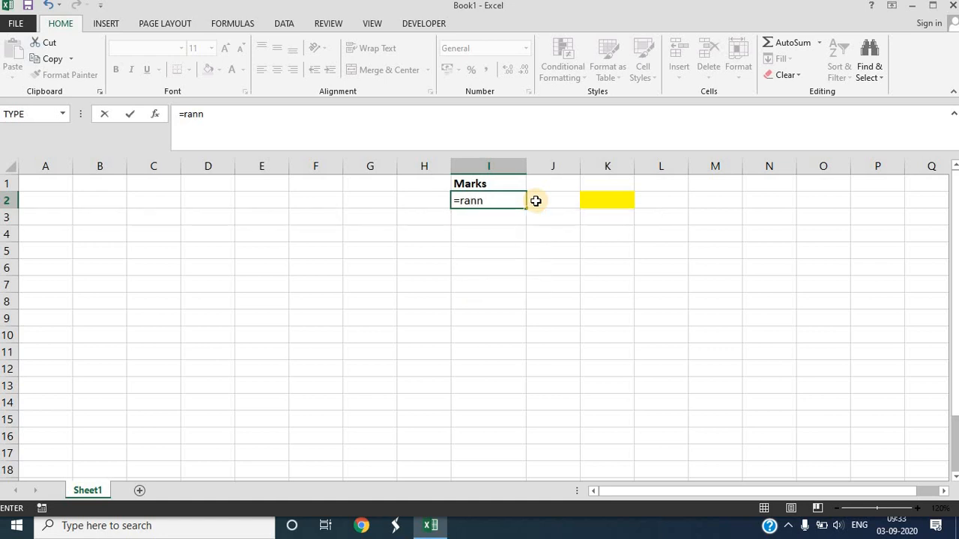
key(BackSpace)
key(Down)
key(Tab)
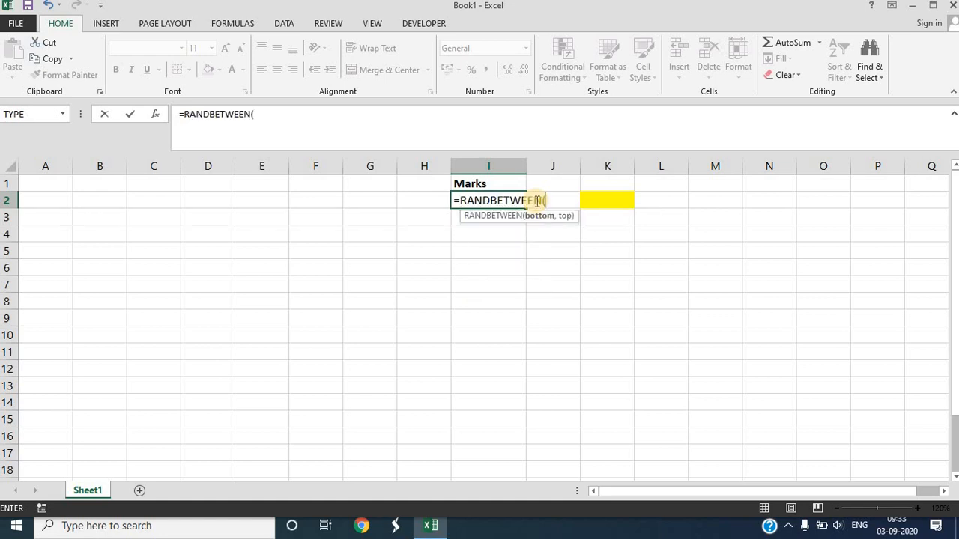
text(1,5)
key(Return)
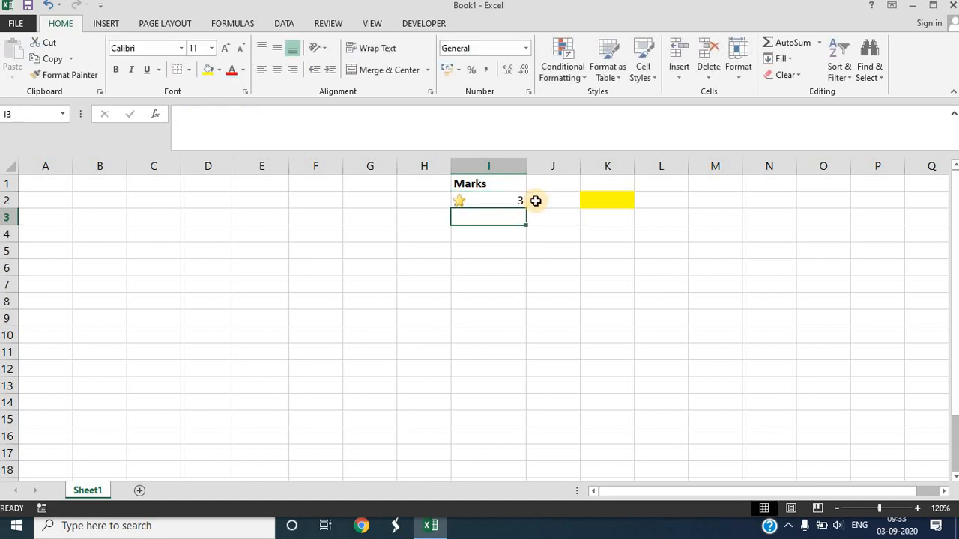
Step: Fill the RANDBETWEEN formula from I2 down through I19
key(Up)
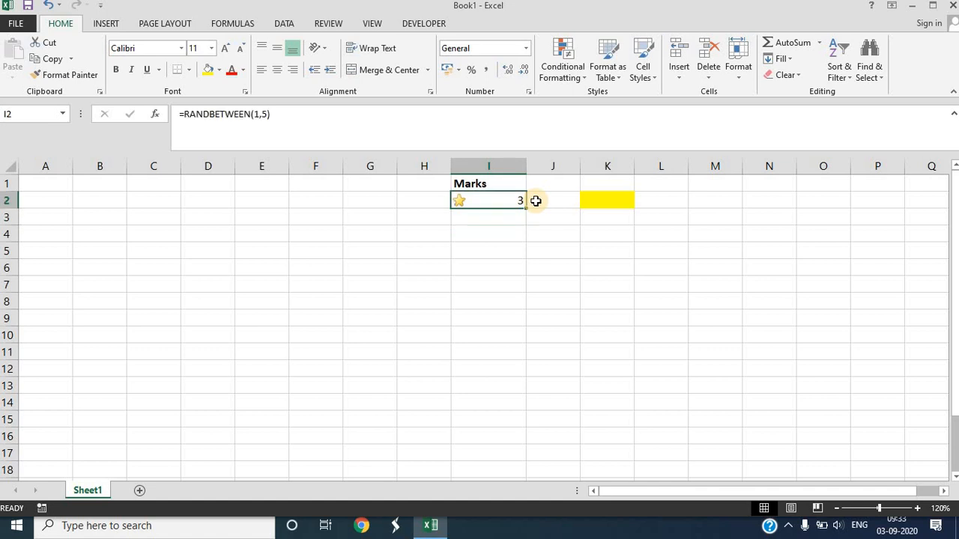
key(shift+Down)
key(shift+Down)
key(shift+Down)
key(shift+Down)
key(shift+Down)
key(shift+Down)
key(shift+Down)
key(shift+Down)
key(shift+Down)
key(shift+Down)
key(shift+Down)
key(shift+Down)
key(shift+Down)
key(shift+Down)
key(shift+Down)
key(shift+Down)
key(shift+Down)
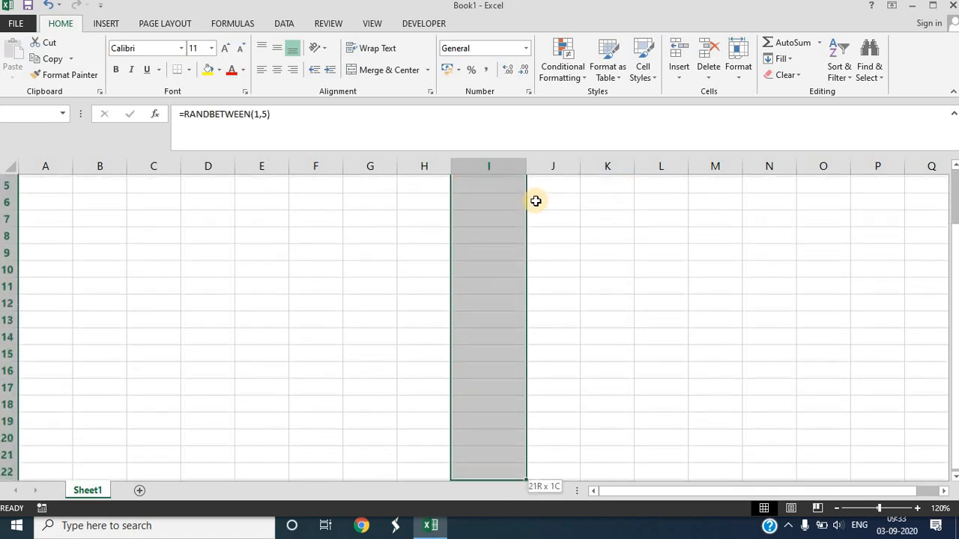
key(ctrl+d)
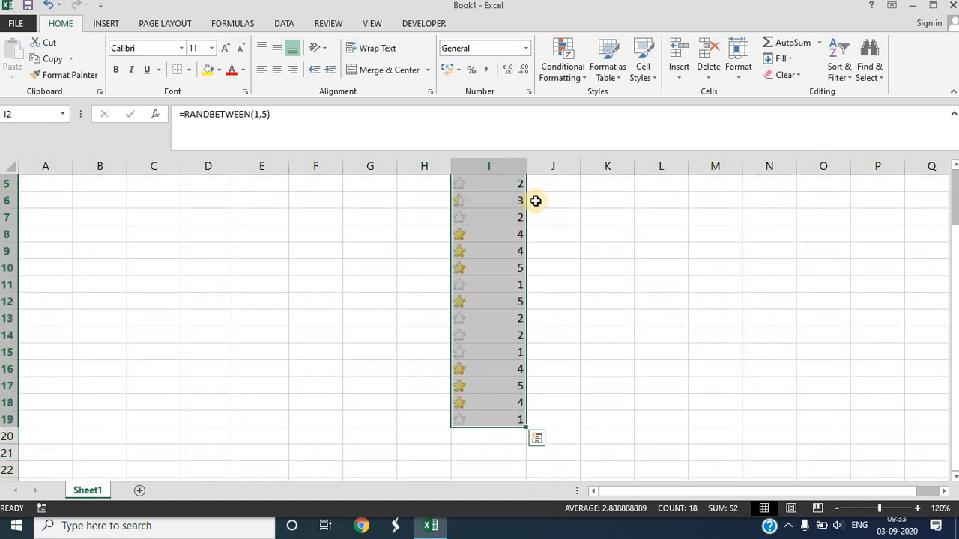
Step: Examine how the full, half and empty star icons correspond to the random values in the Marks column
key(Up)
key(Down)
key(Down)
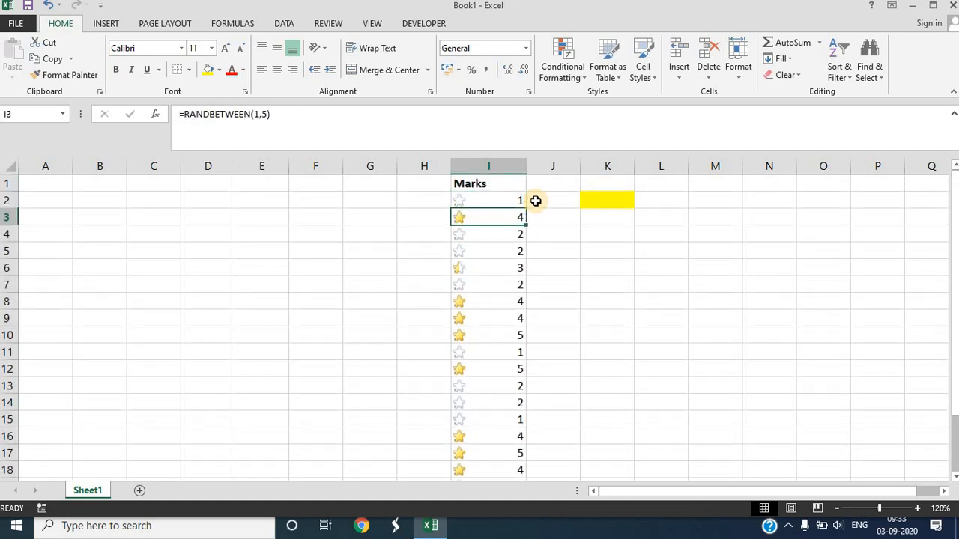
key(Down)
key(Down)
key(Down)
key(Down)
key(Down)
key(Down)
key(Down)
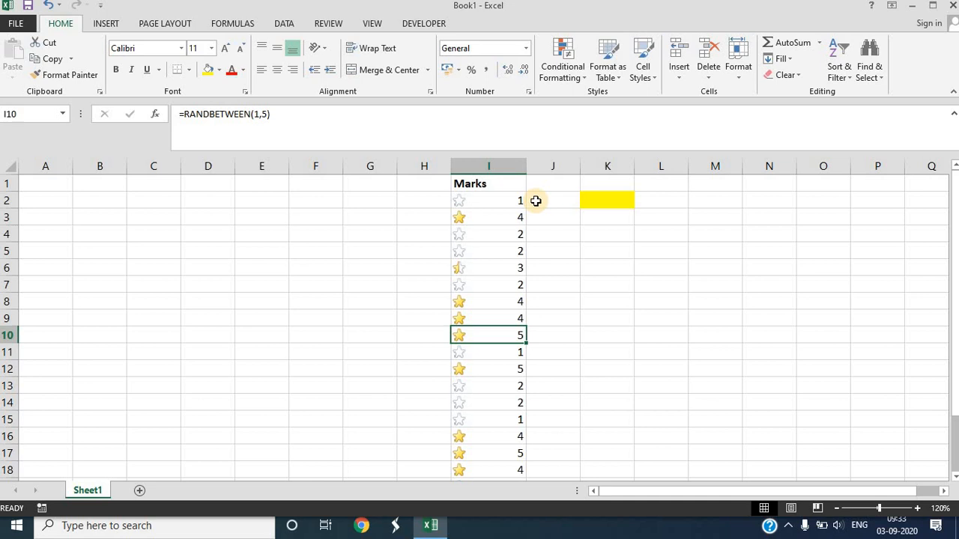
key(Up)
key(Up)
key(Up)
key(Up)
key(Up)
key(Up)
key(Up)
key(Up)
key(Up)
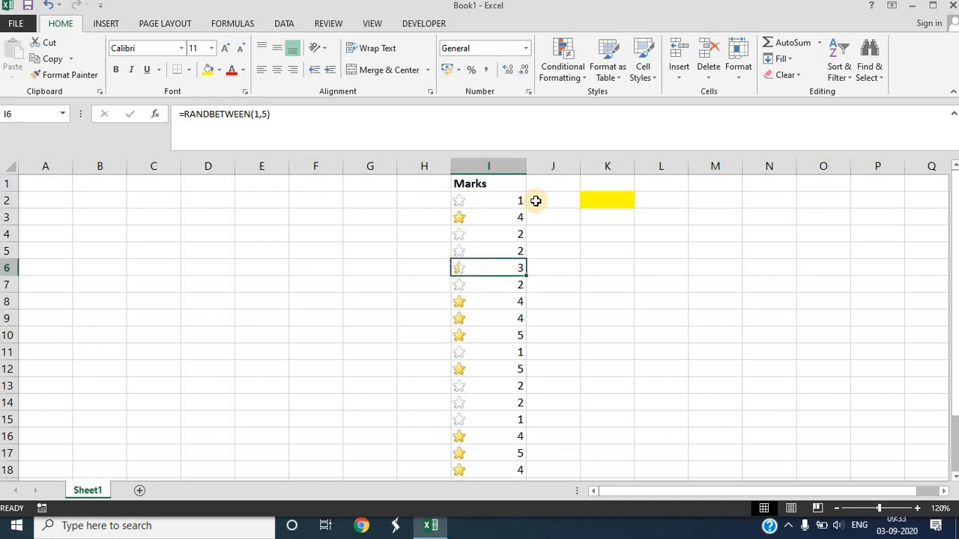
Step: Review the conditional formatting options for clearing rules from selected cells or the entire sheet
click(581, 76)
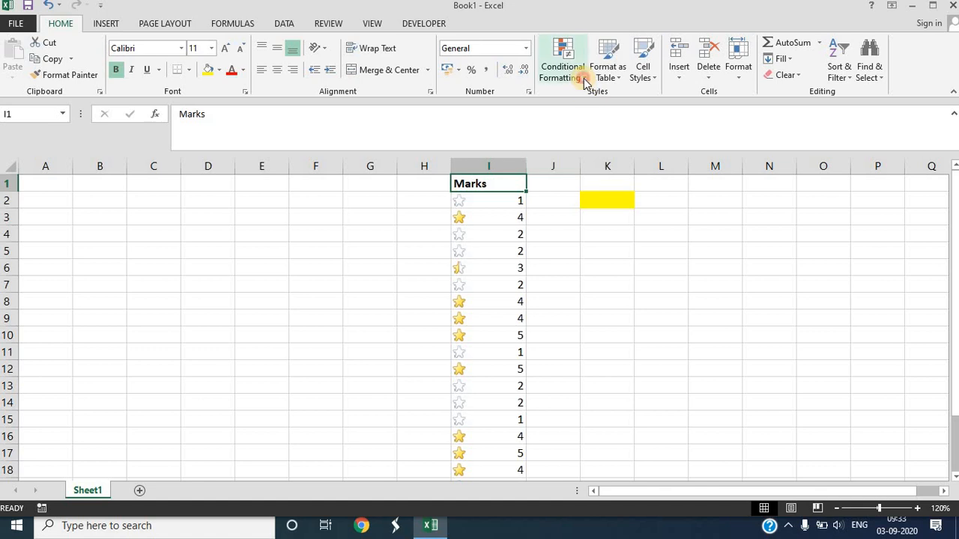
mouse_move(583, 224)
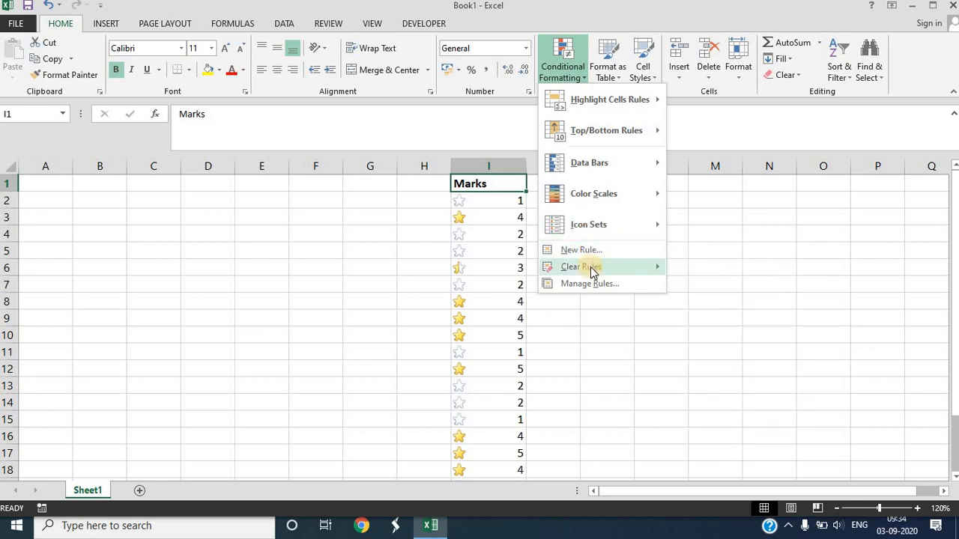
mouse_move(592, 272)
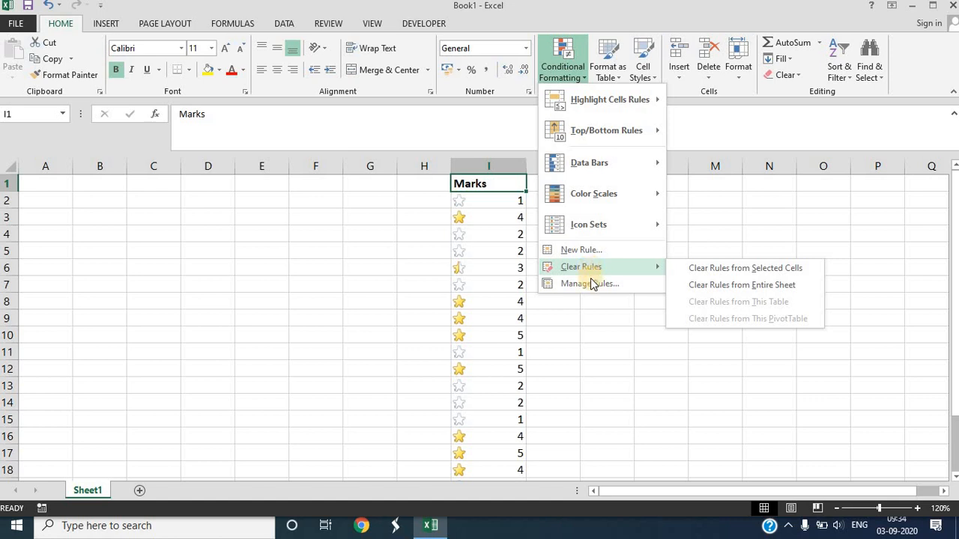